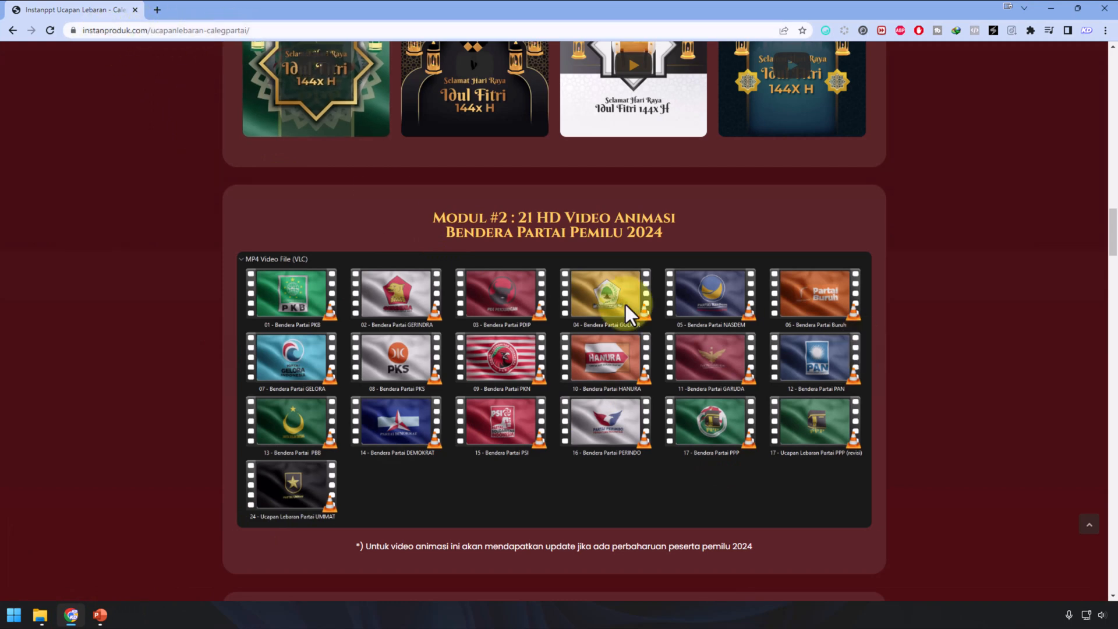
Step: Scroll the instanproduk.com Lebaran page to the Modul #2 grid of 21 party-flag videos
scroll(582, 417, "up", 20)
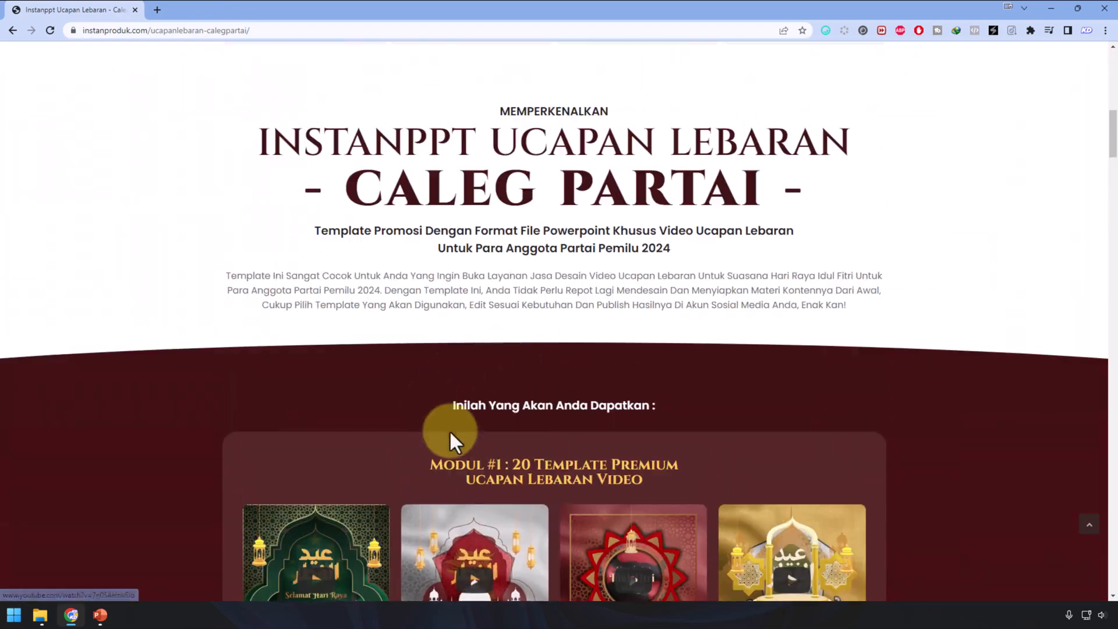
Step: Scroll through the product modules down to the pricing cards, highlighting the Modul #2 heading
scroll(451, 432, "down", 2)
left_click_drag(403, 352, 692, 361)
scroll(943, 384, "down", 18)
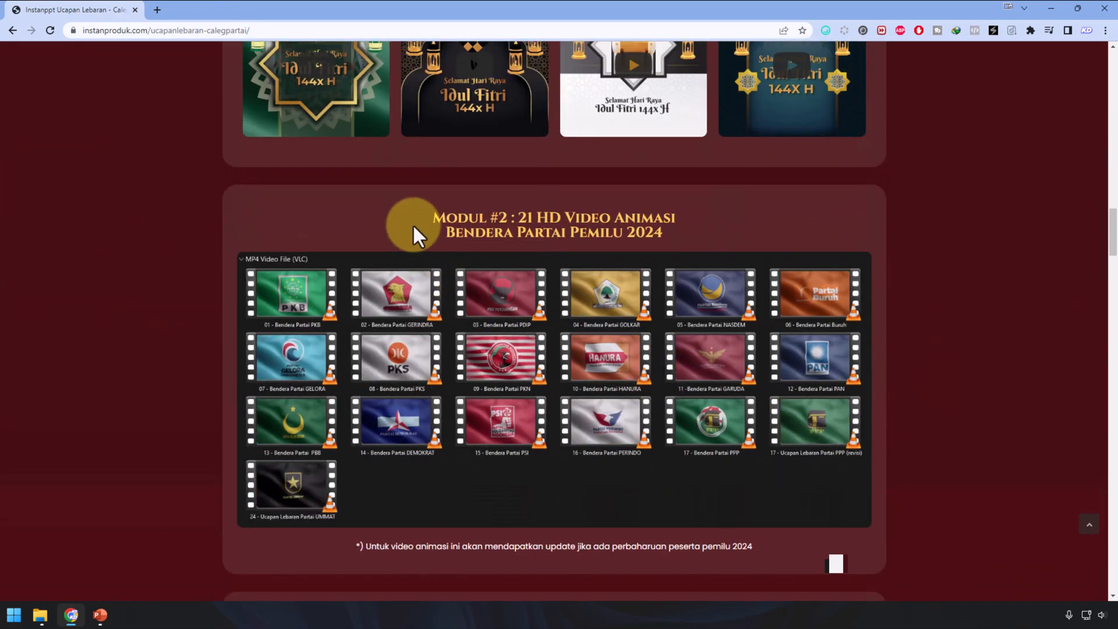
left_click_drag(412, 224, 675, 224)
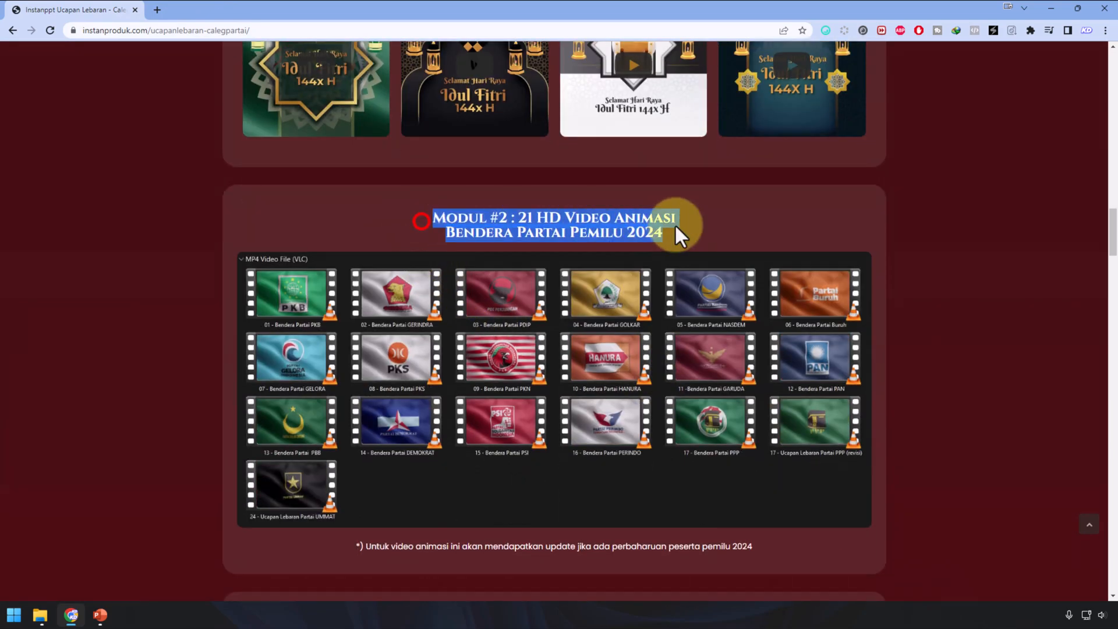
scroll(858, 469, "down", 1)
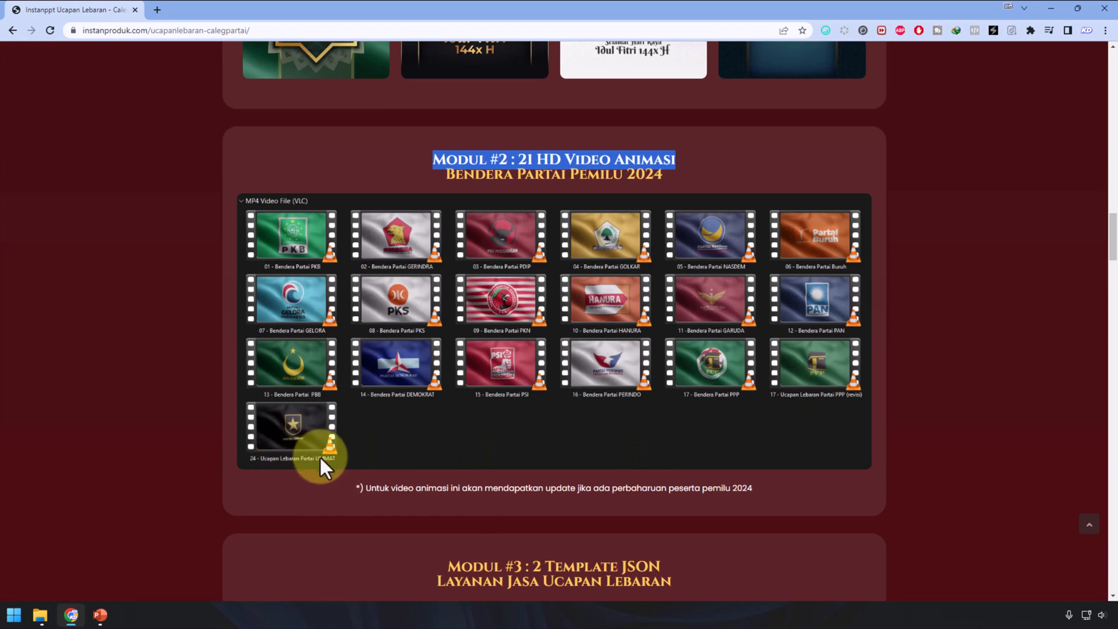
scroll(347, 445, "down", 10)
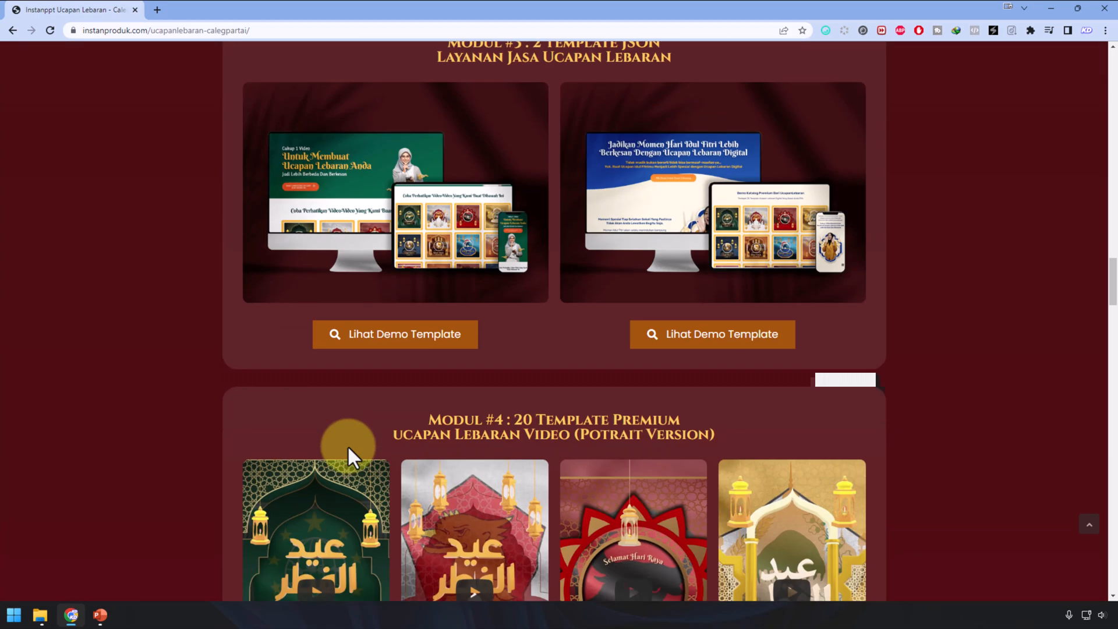
scroll(400, 412, "down", 2)
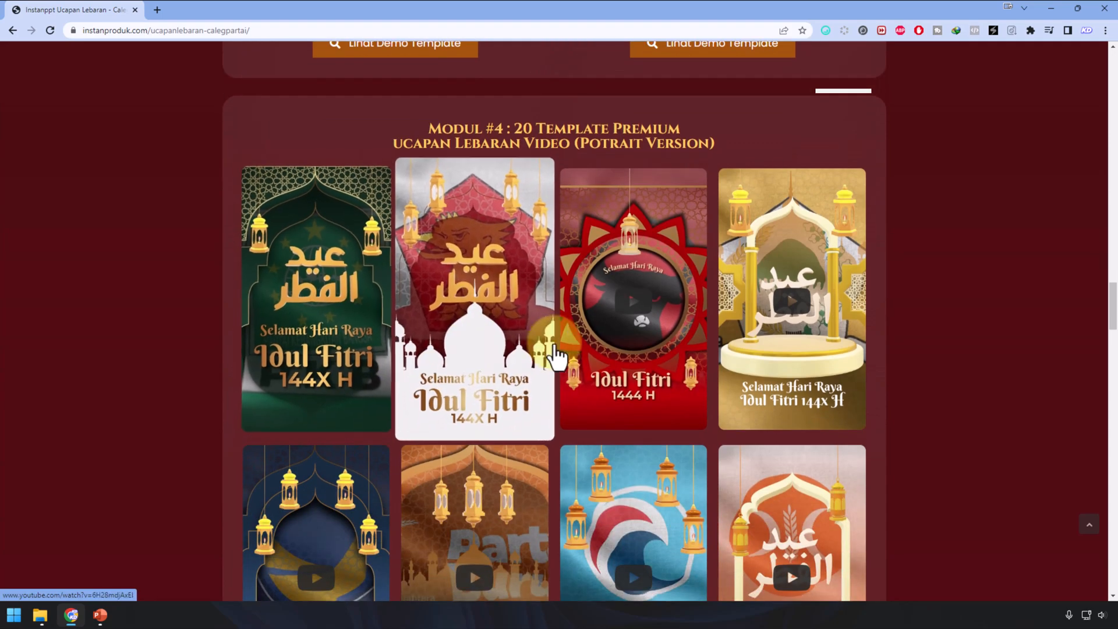
scroll(262, 455, "down", 12)
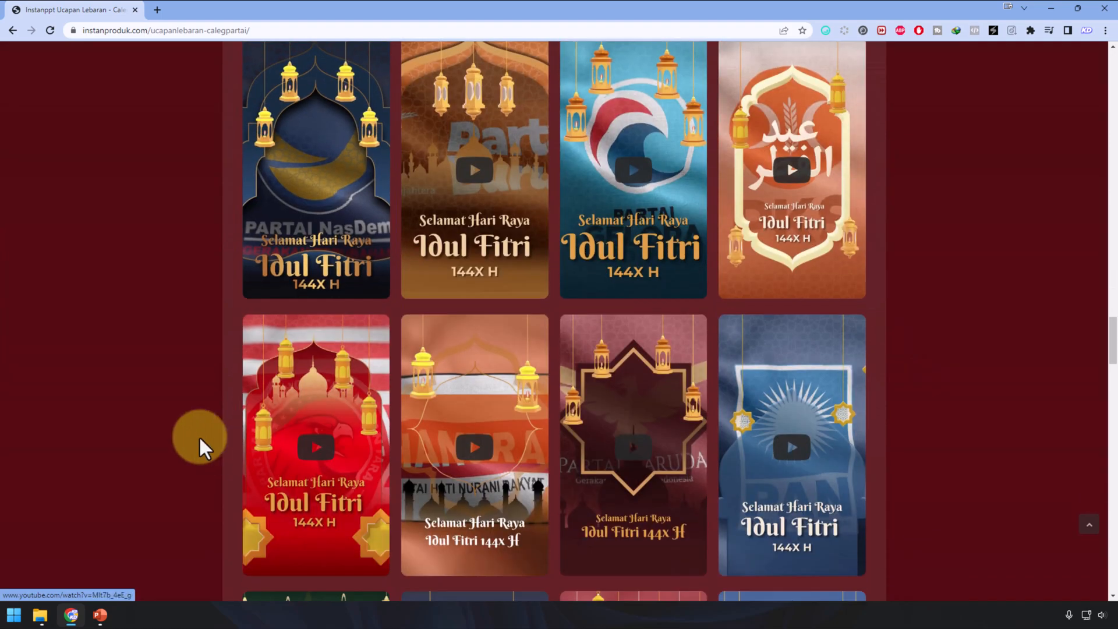
scroll(953, 442, "down", 20)
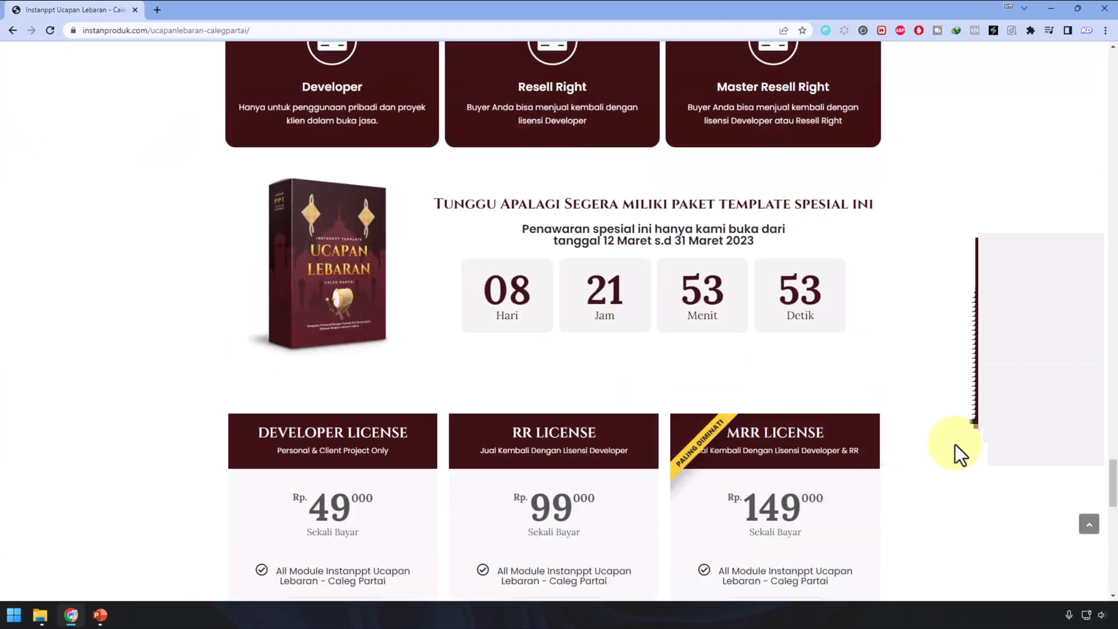
scroll(955, 445, "down", 3)
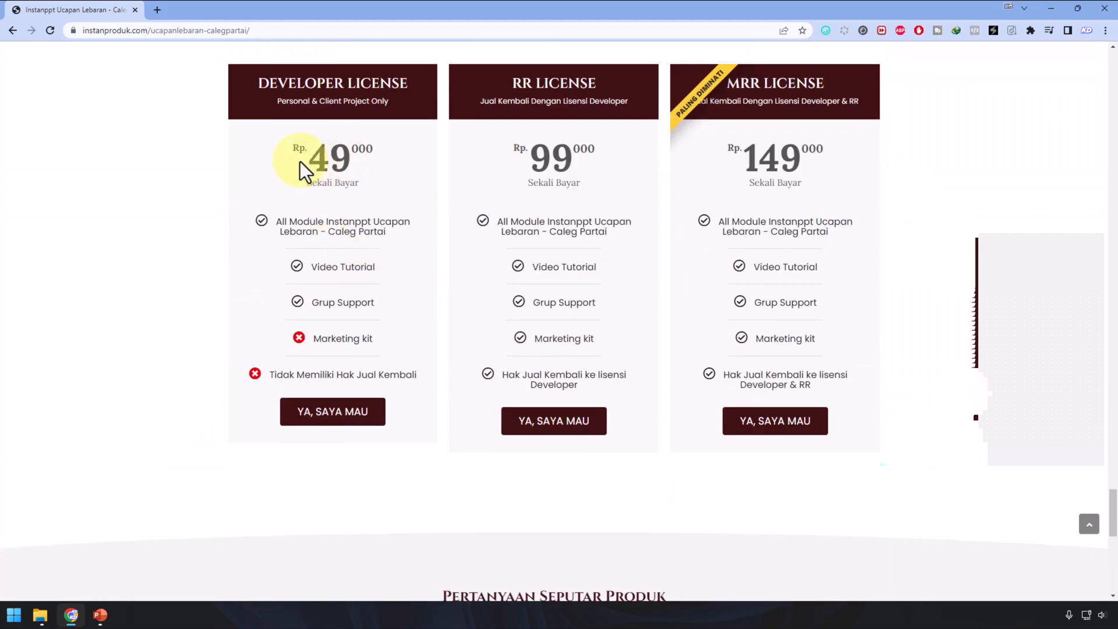
Step: Highlight the 149 000 MRR price, then switch to the PPP greeting presentation in PowerPoint
left_click(334, 173)
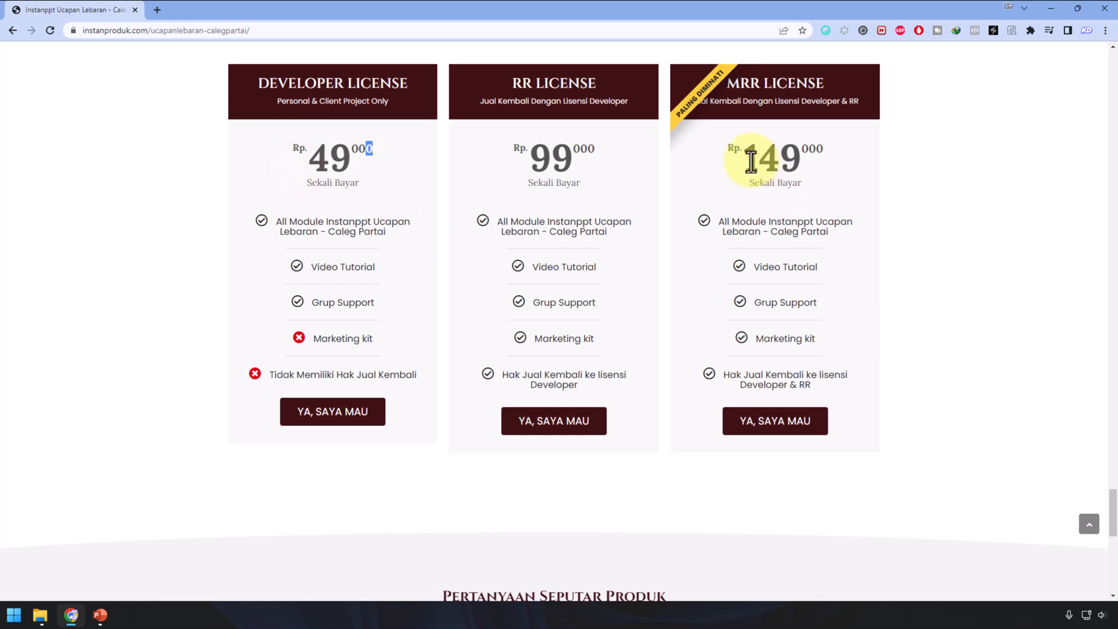
left_click_drag(752, 159, 830, 169)
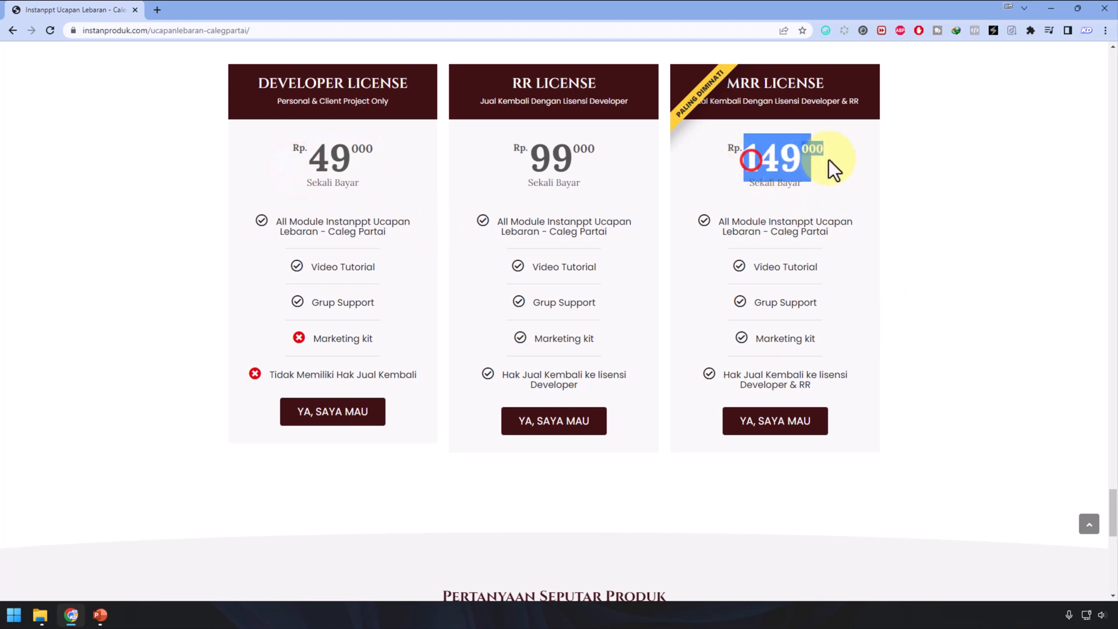
left_click(802, 202)
double_click(749, 157)
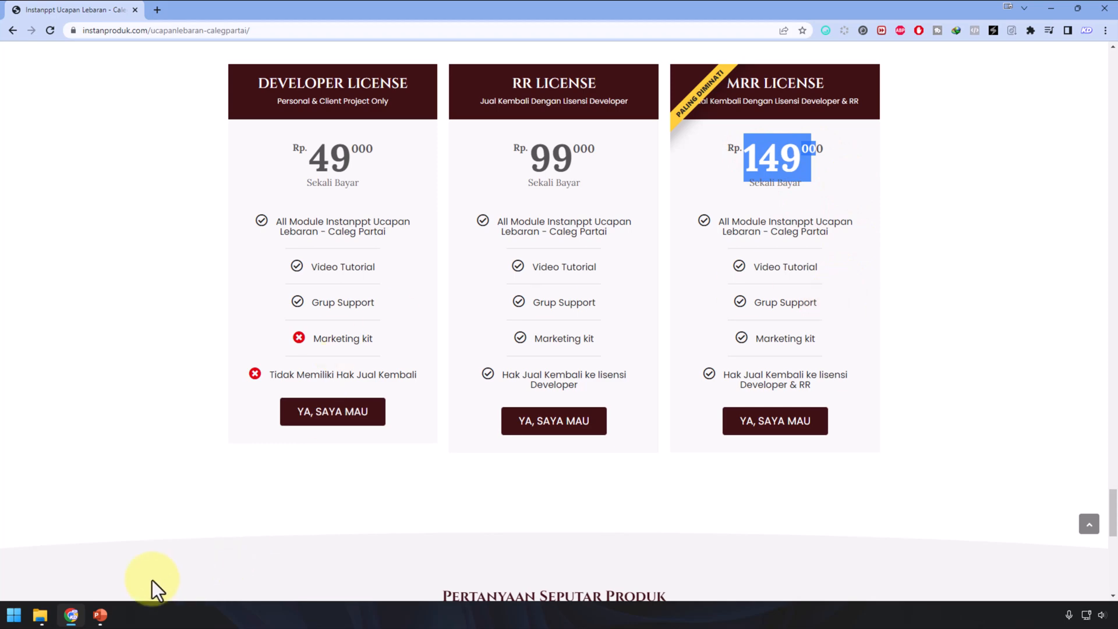
left_click(112, 612)
left_click(672, 211)
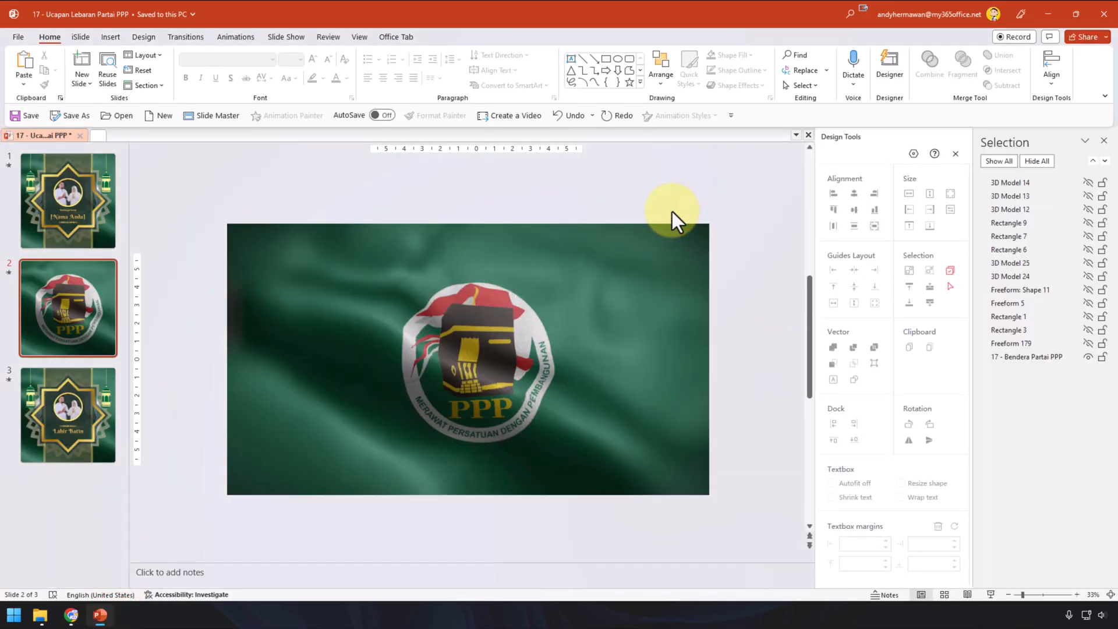
Step: Select the '17 - Ucapan Lebaran Partai PPP (revisi)' video in the flag video folder beside PowerPoint
left_click(457, 420)
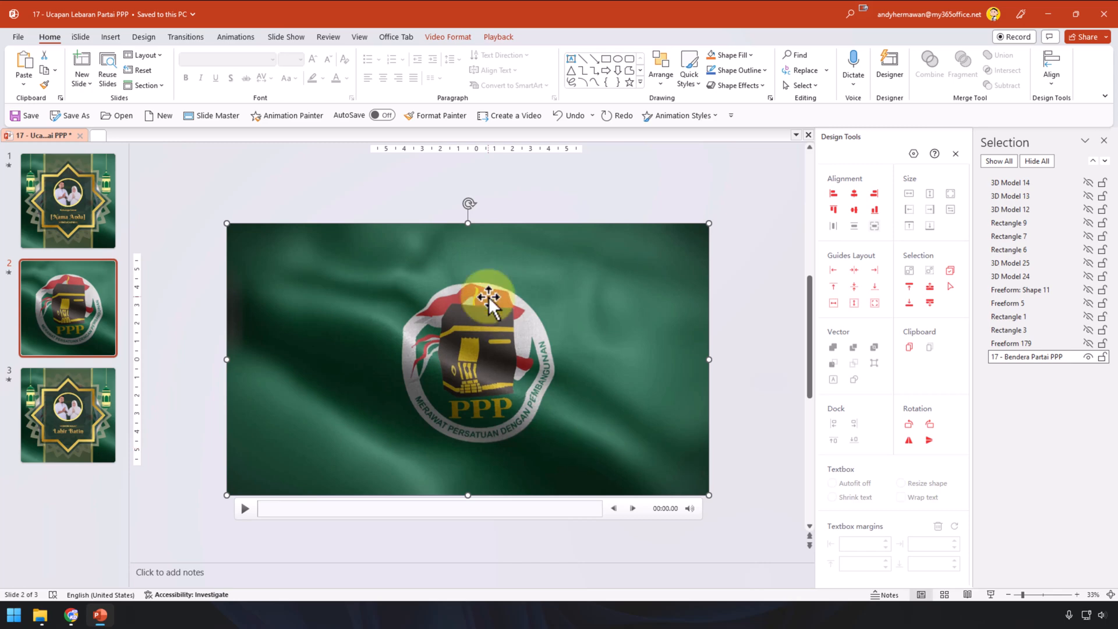
left_click(39, 615)
left_click(87, 569)
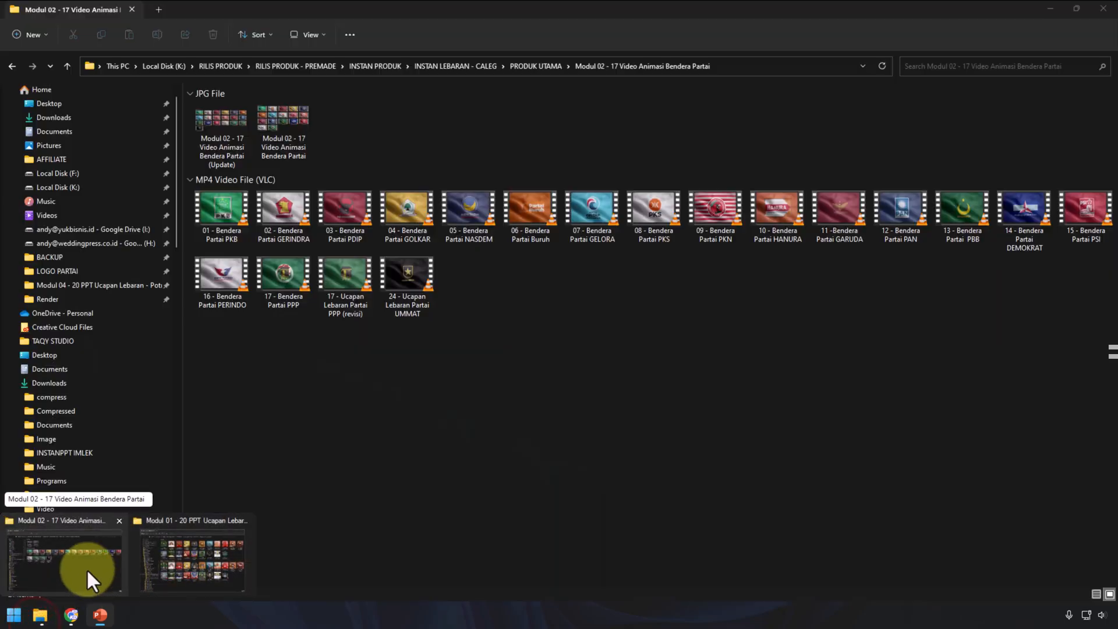
left_click(726, 472)
left_click(338, 304)
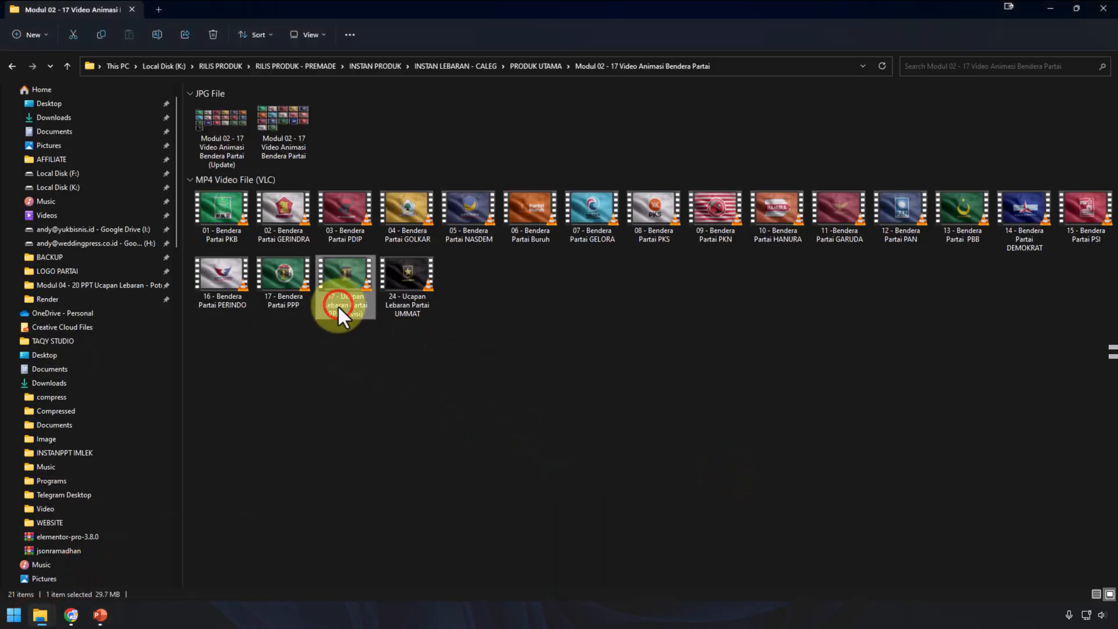
left_click(1077, 8)
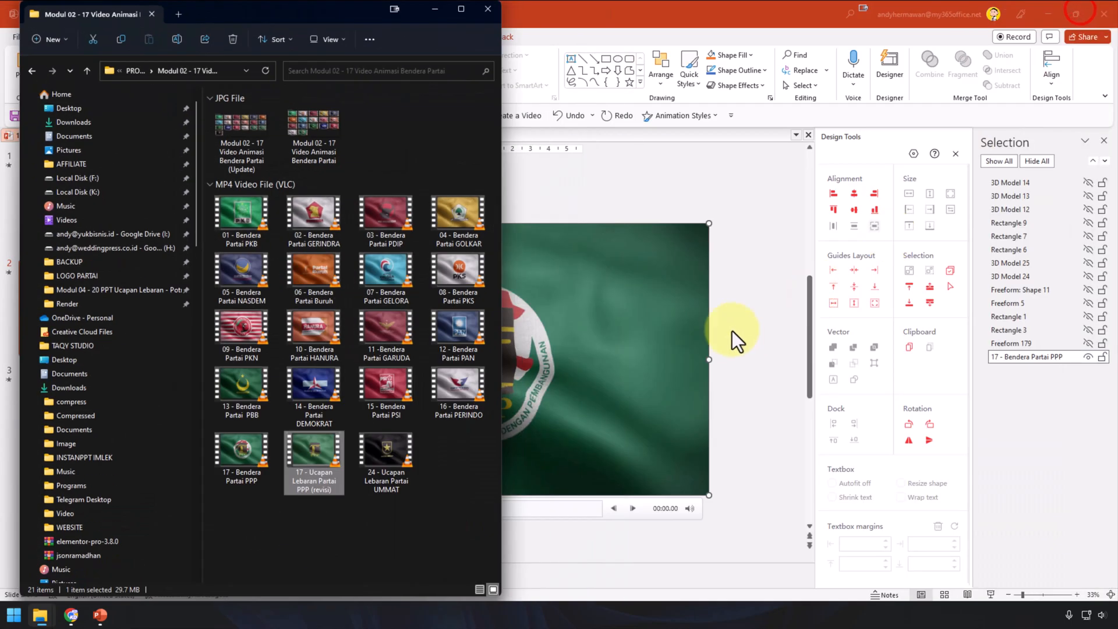
left_click(716, 206)
Step: Look at the Insert video options, then bring the flag video folder back over PowerPoint
left_click(352, 211)
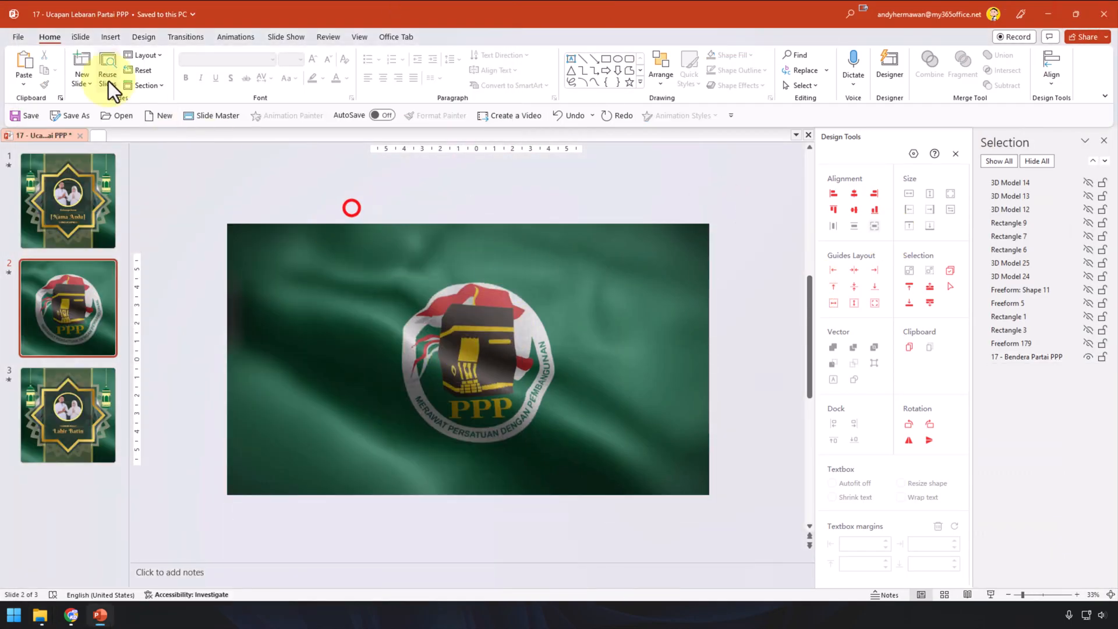
left_click(111, 37)
left_click(885, 87)
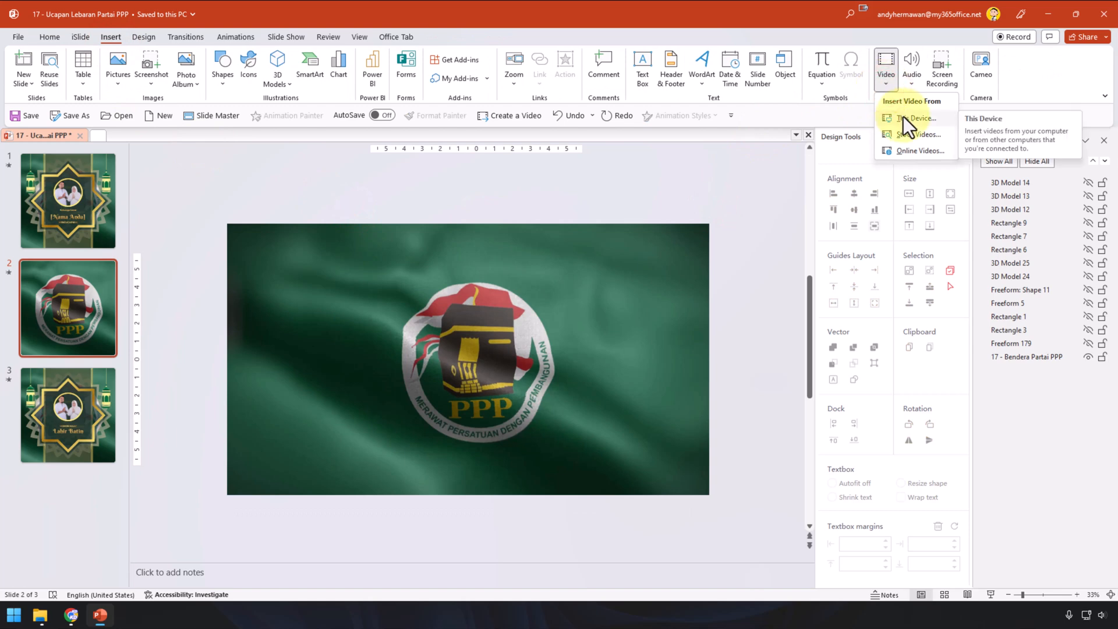
left_click(618, 204)
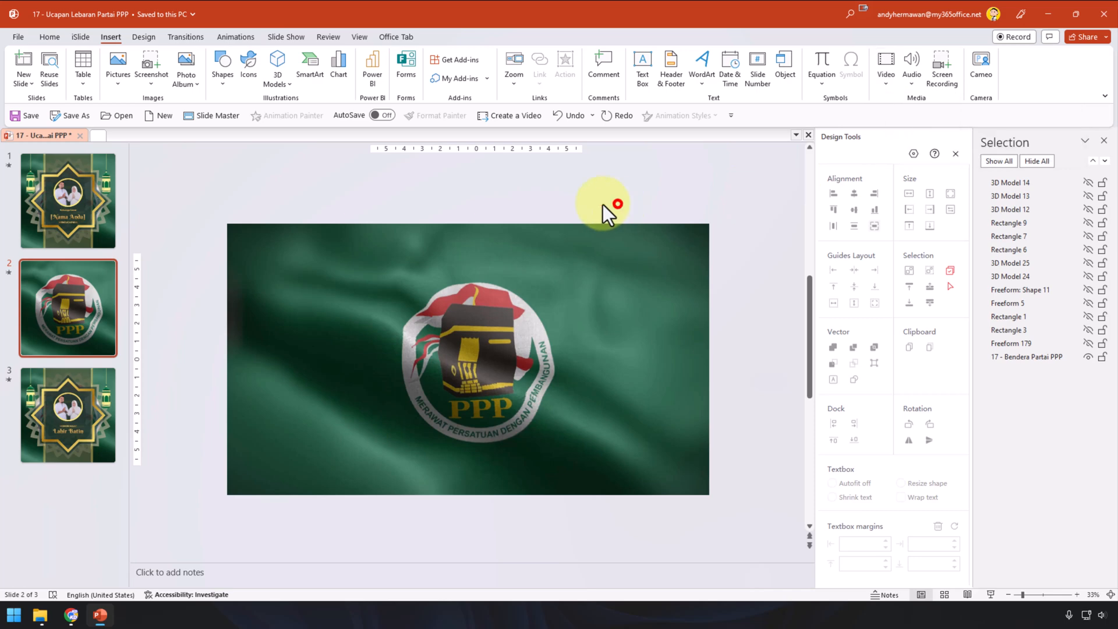
left_click(39, 616)
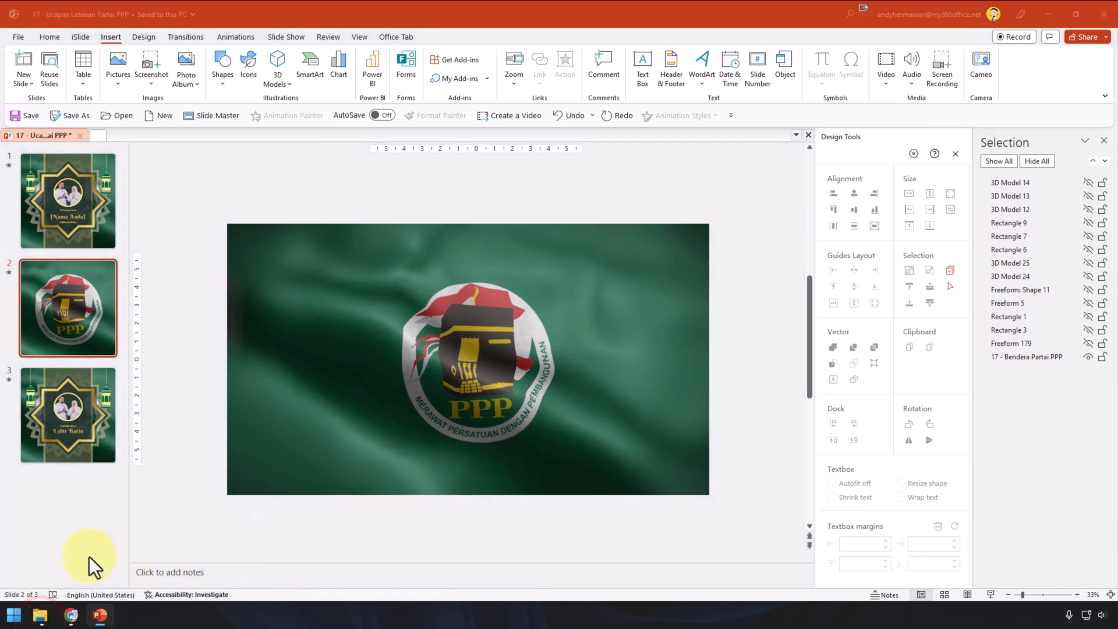
left_click(40, 617)
left_click(42, 568)
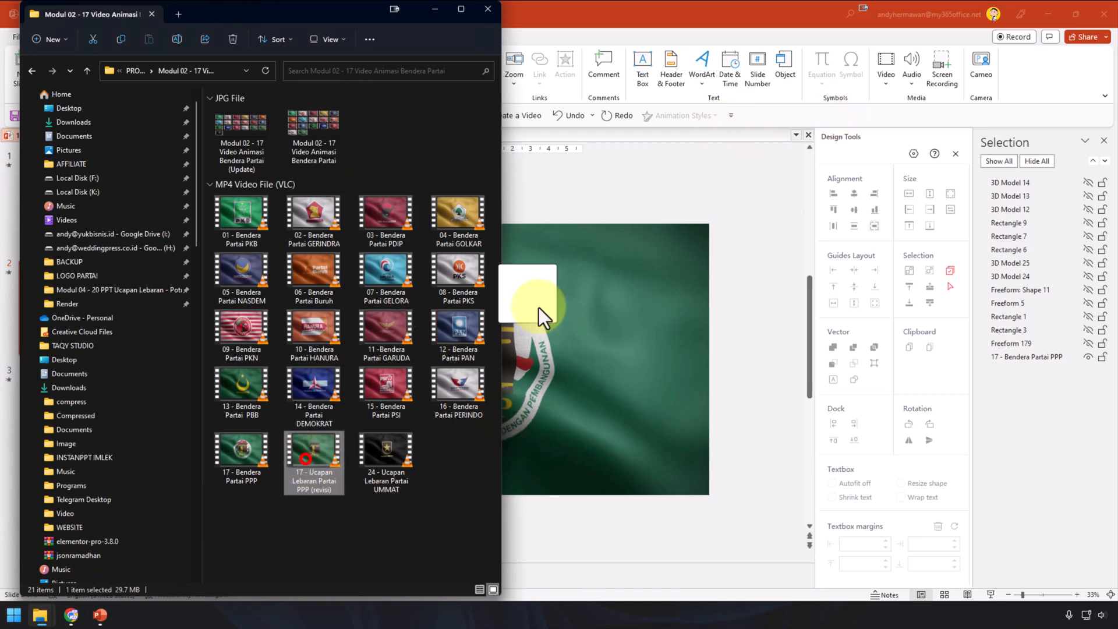
left_click_drag(539, 308, 613, 202)
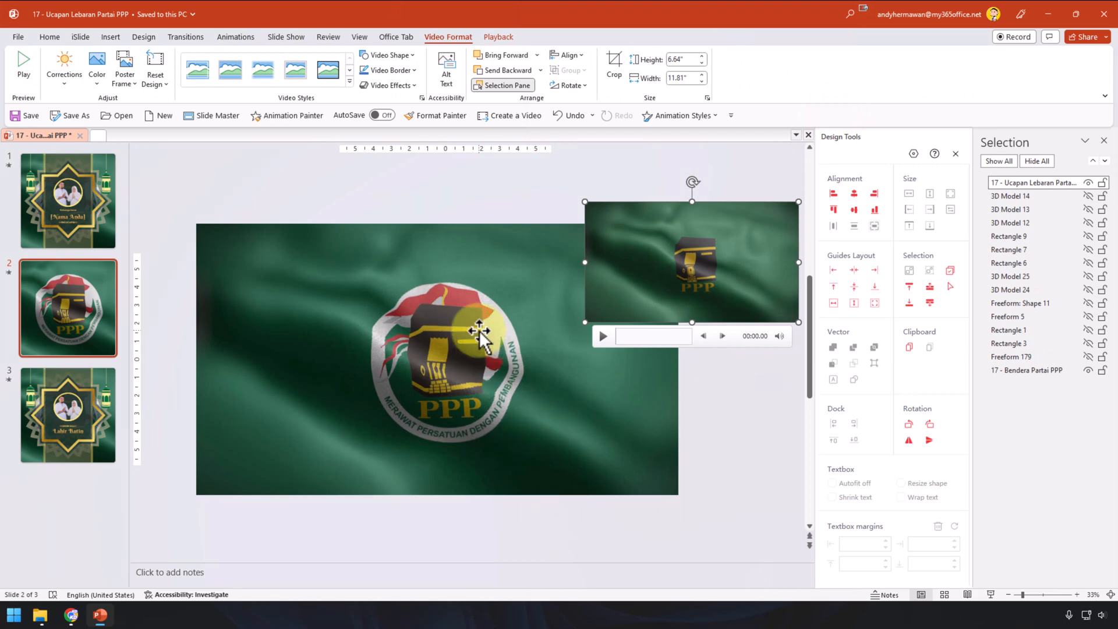
left_click(469, 271)
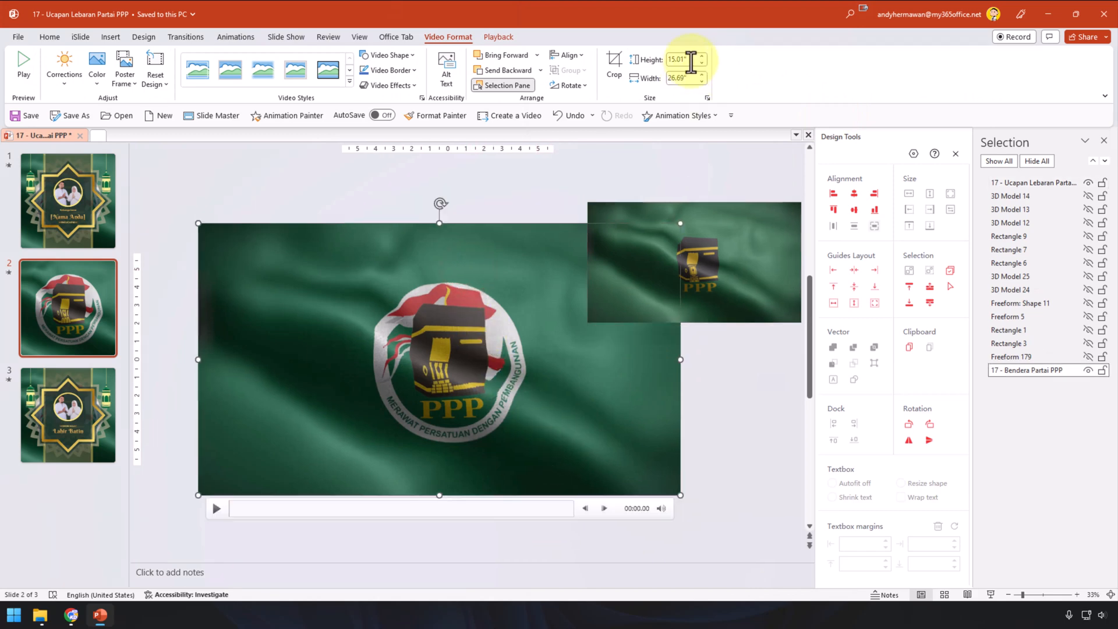
left_click(693, 59)
key("ctrl+c")
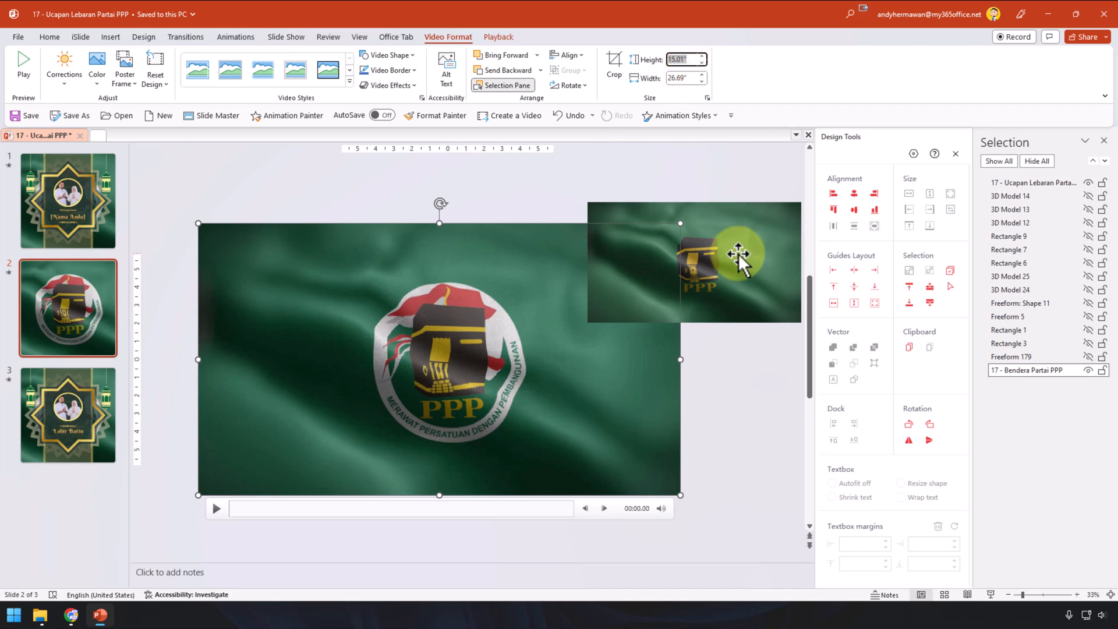
left_click(737, 254)
left_click(679, 59)
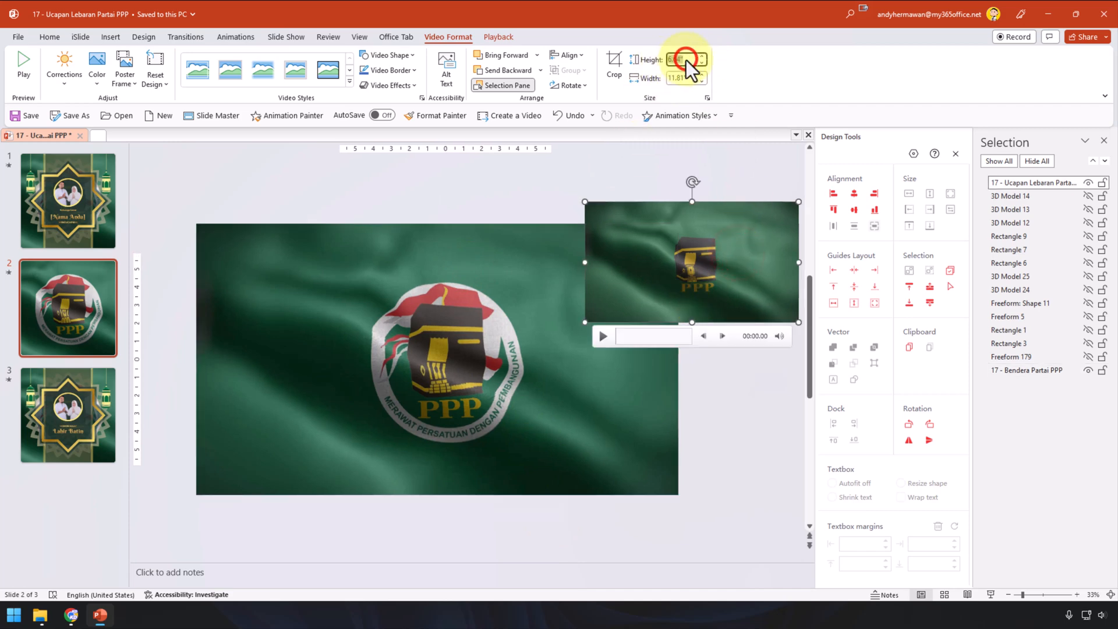
key("ctrl+v")
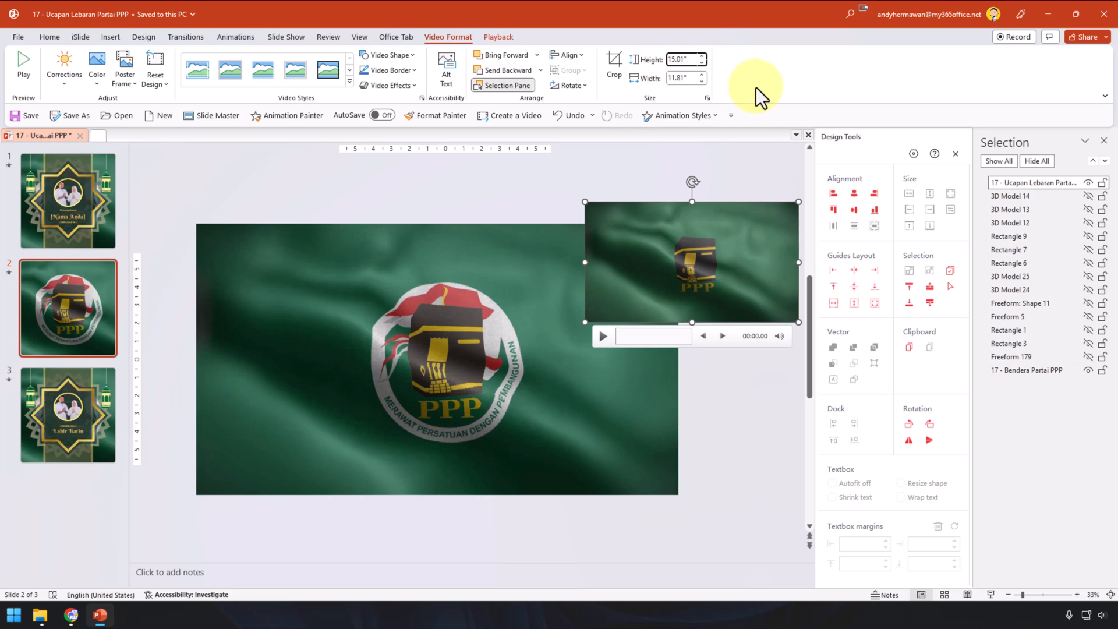
key("Return")
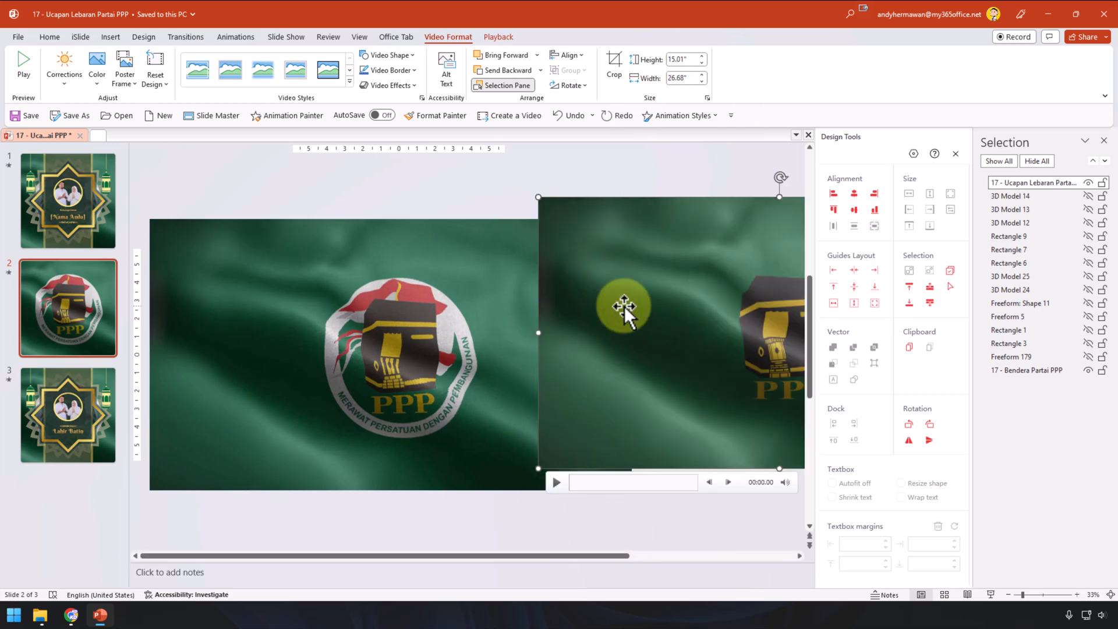
left_click_drag(624, 306, 642, 327)
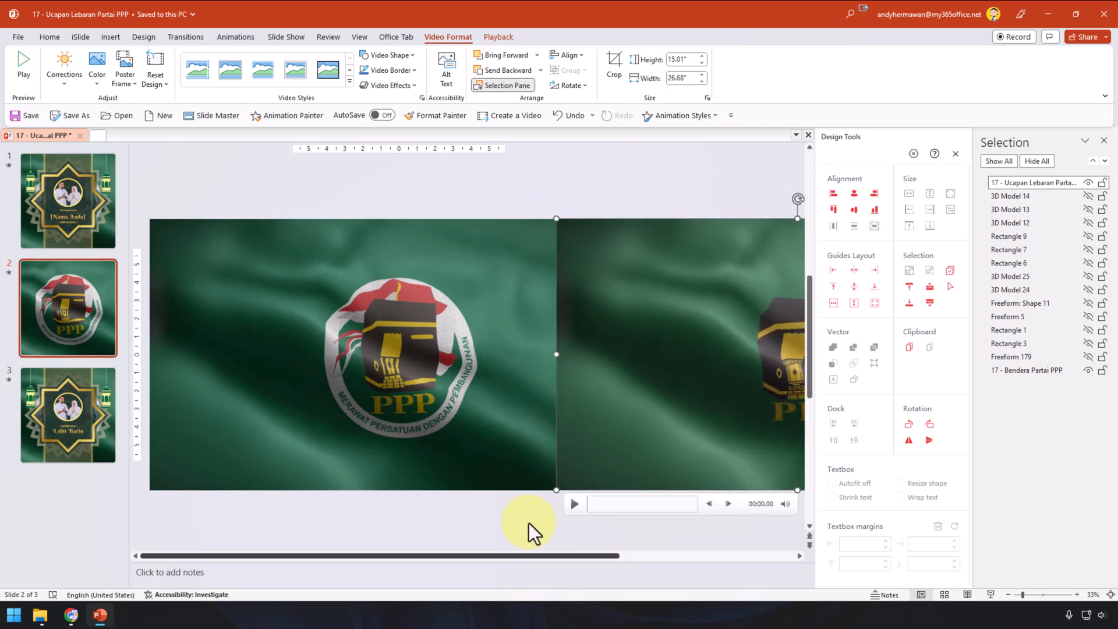
left_click(516, 211)
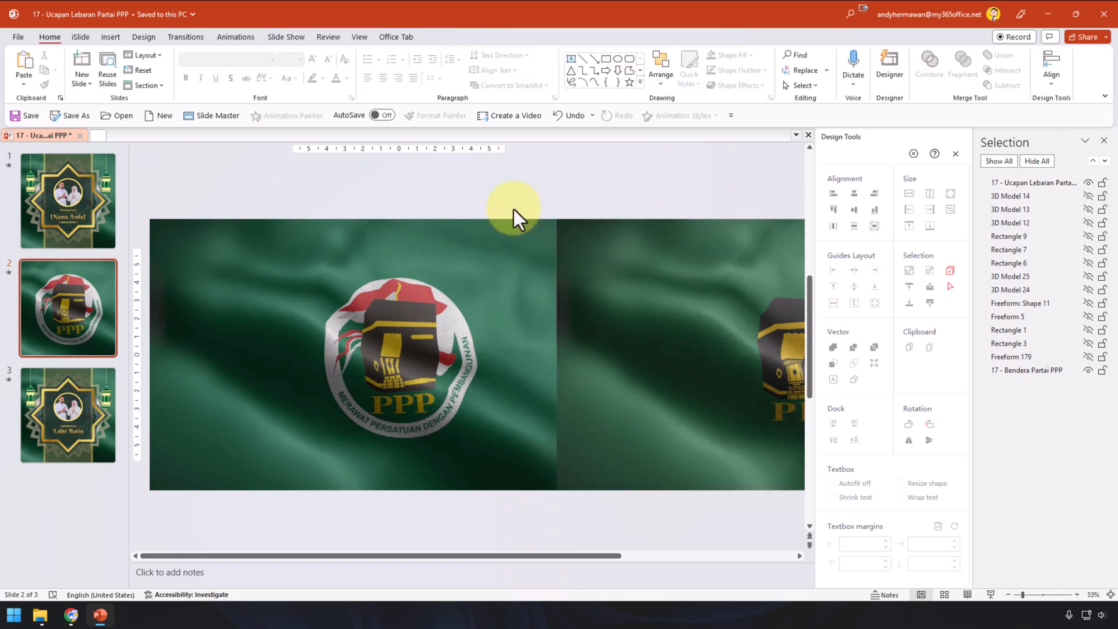
Step: Set the 17 - Bendera Partai PPP flag video to start Automatically and view its 00:10 trim
left_click(764, 282)
left_click(485, 37)
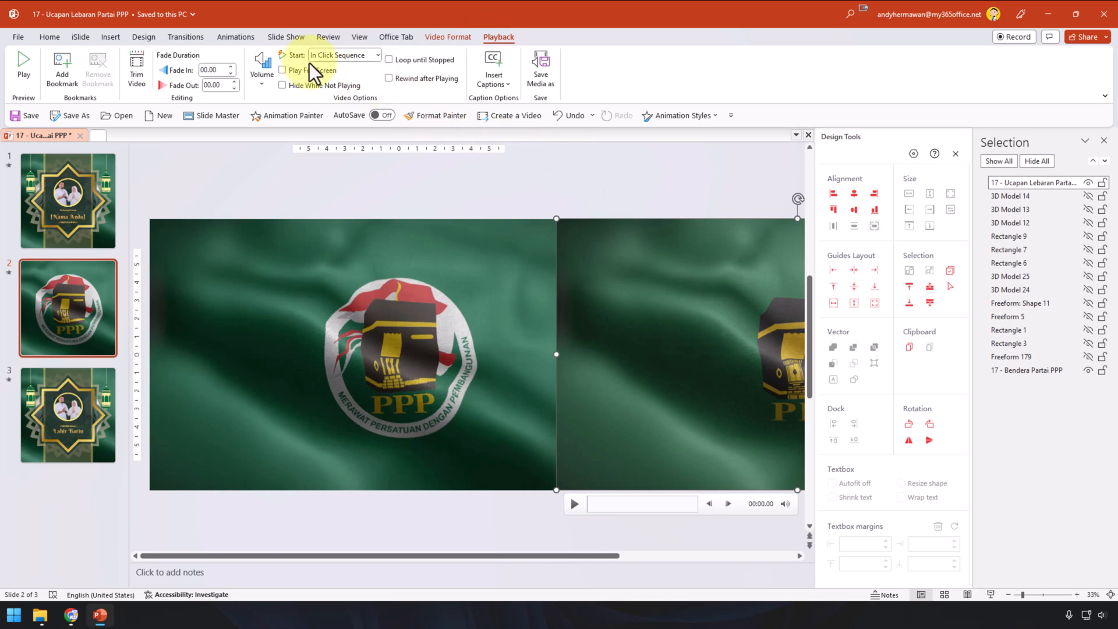
left_click(352, 272)
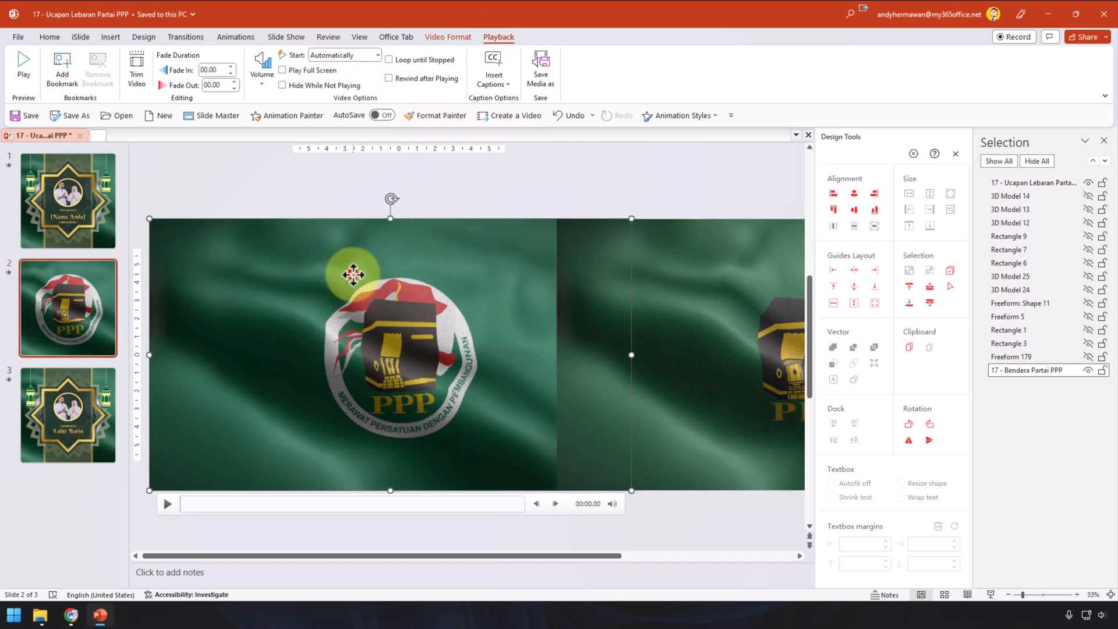
left_click(333, 56)
left_click(331, 56)
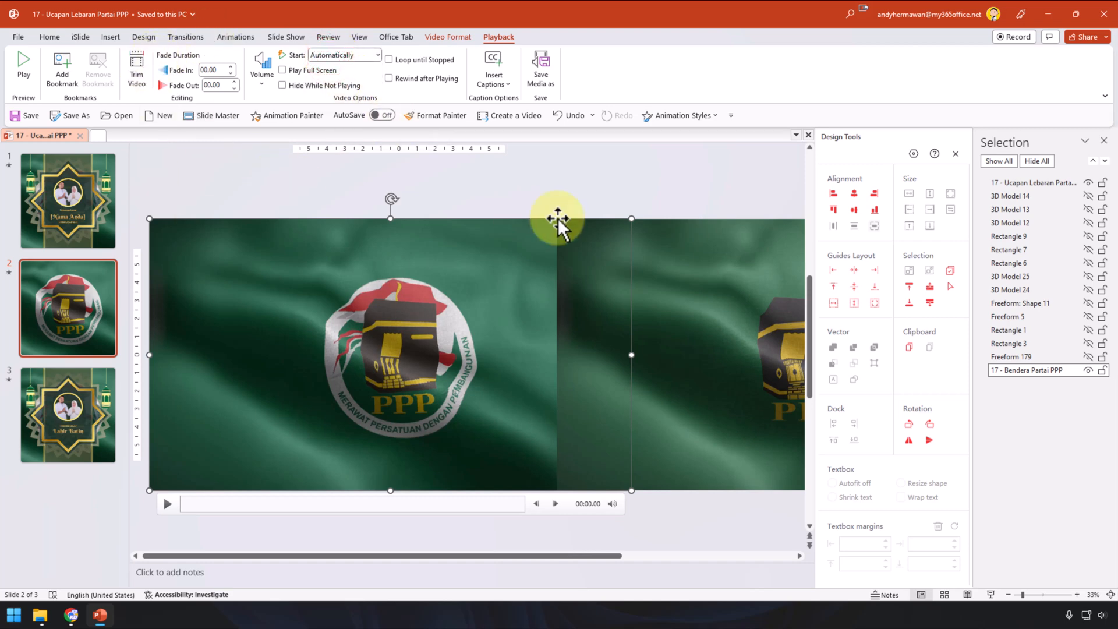
left_click(136, 73)
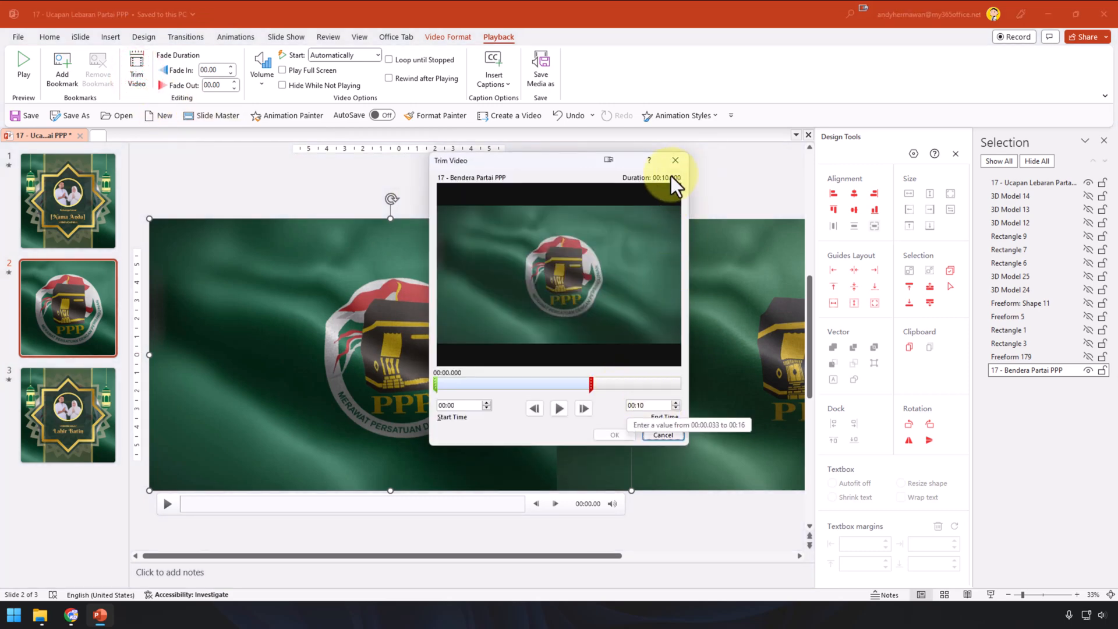
Step: Compare the greeting video's 16-second length with the flag video's, cancelling each trim unchanged
left_click(663, 435)
left_click(676, 318)
left_click(137, 73)
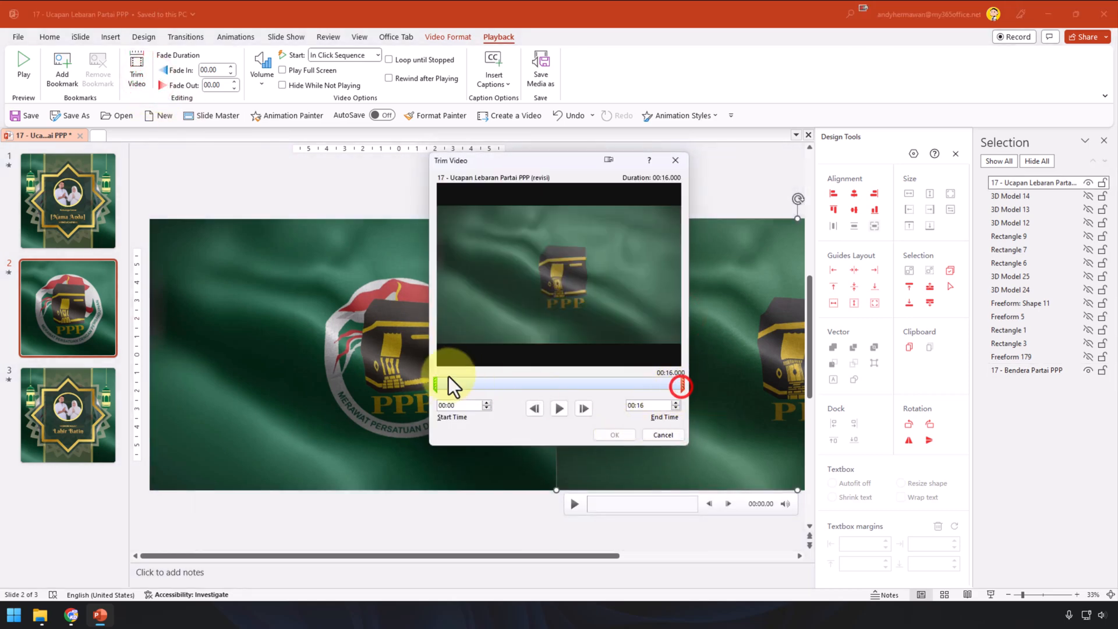
left_click(682, 384)
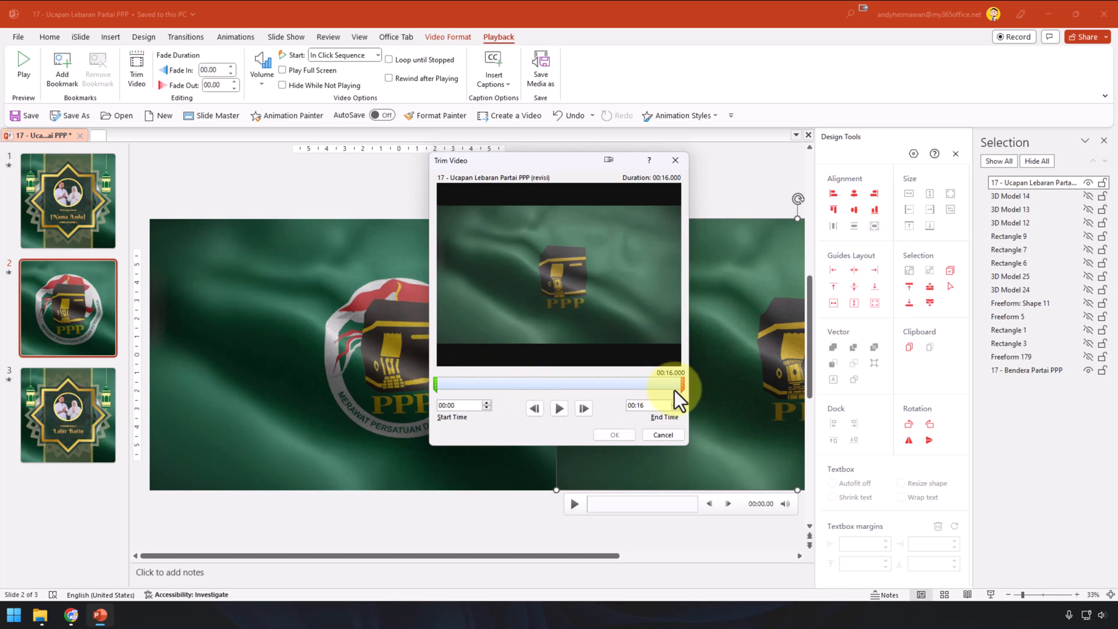
left_click(663, 435)
left_click(450, 267)
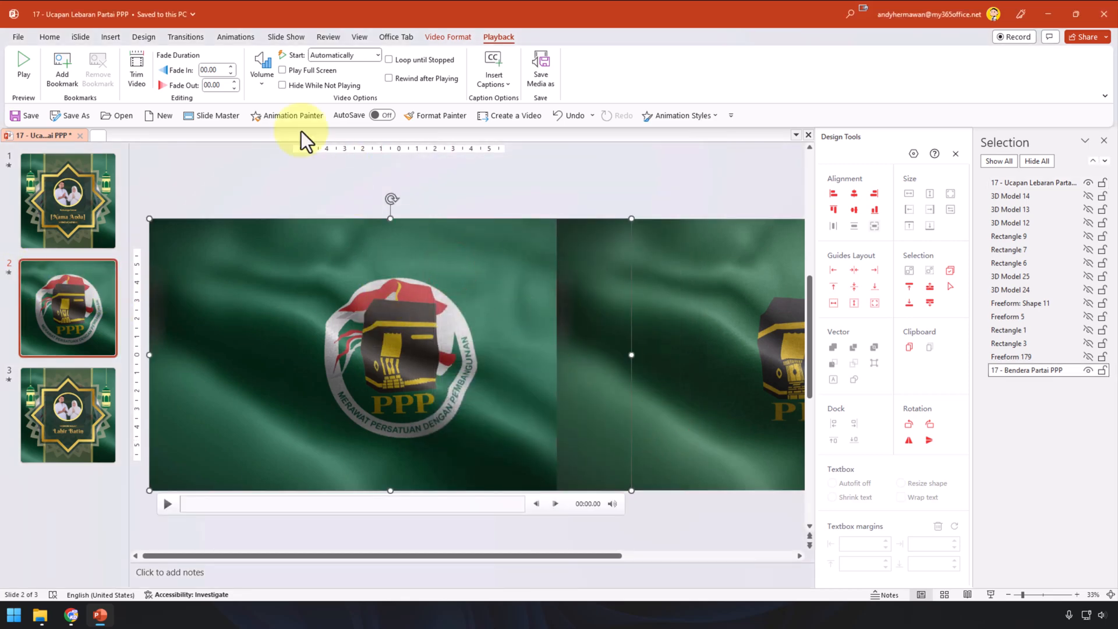
left_click(136, 70)
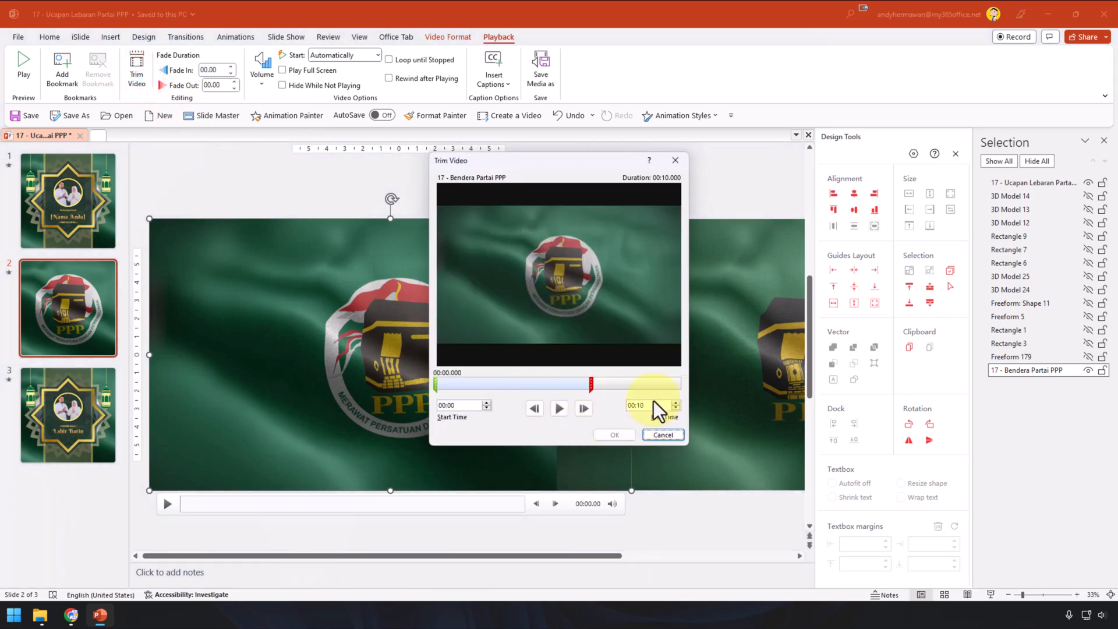
left_click(655, 404)
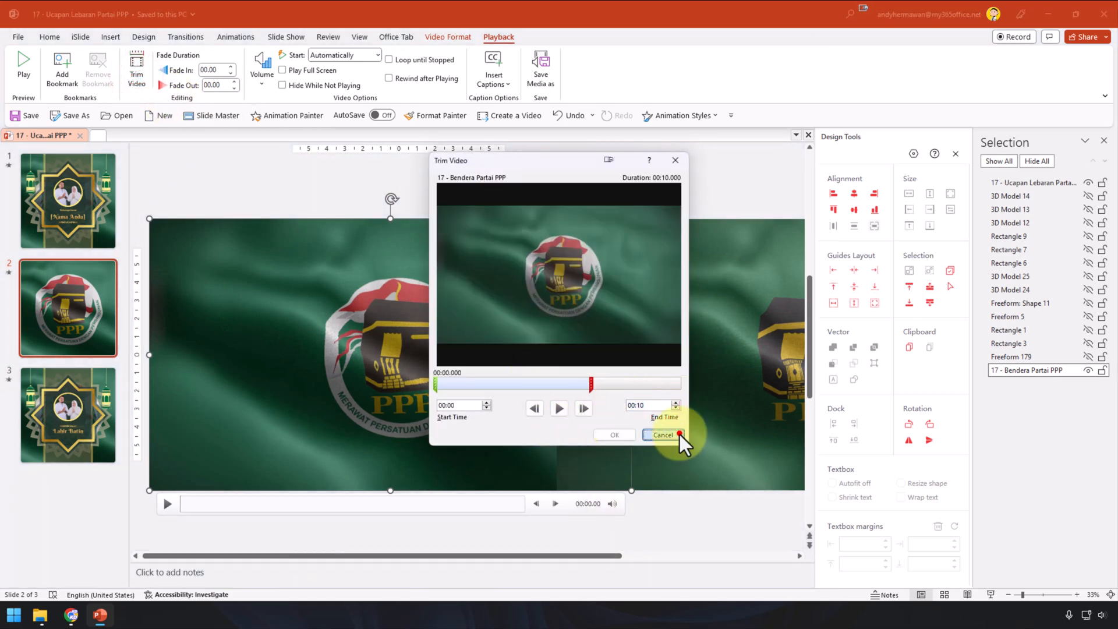
left_click(677, 435)
Step: Show and widen the Animation Pane, with the Selection pane restored beside it
left_click(331, 191)
left_click(235, 37)
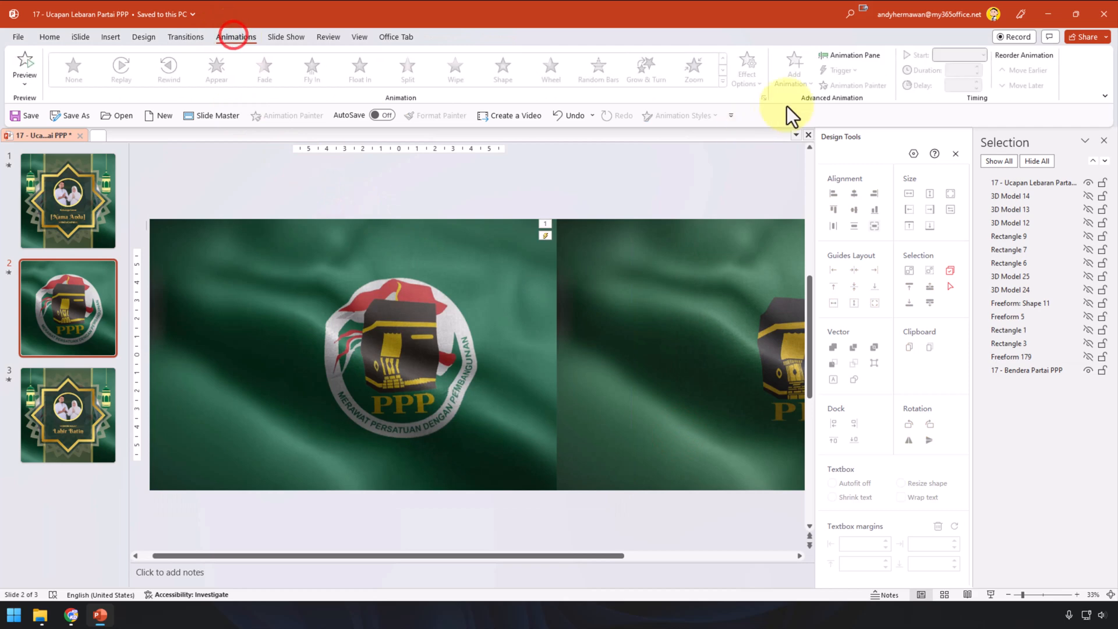
left_click(846, 61)
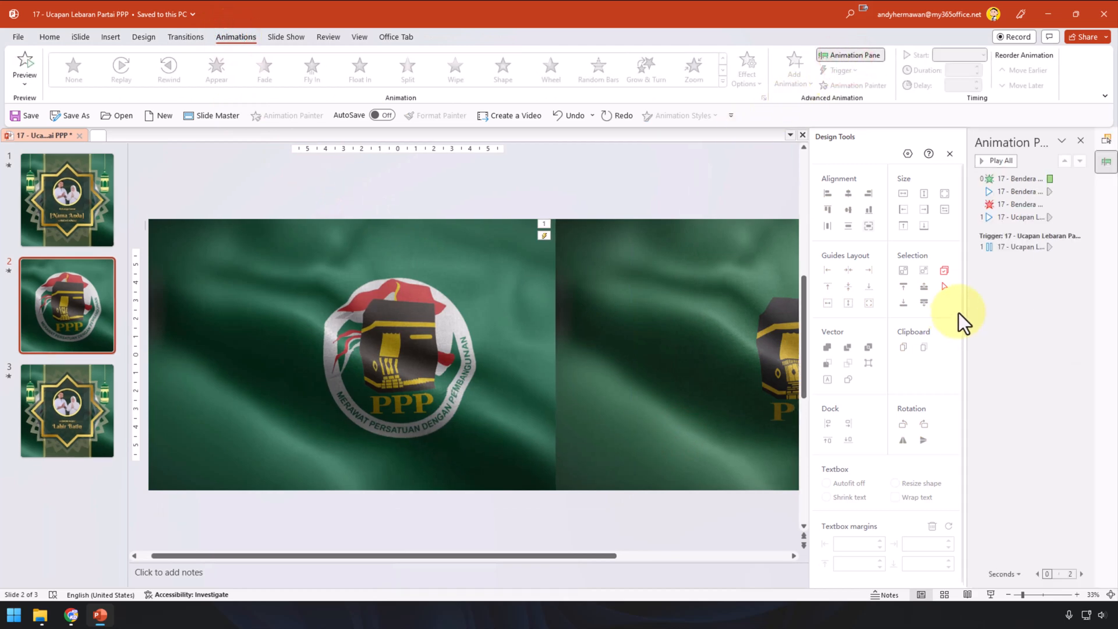
left_click_drag(966, 311, 681, 309)
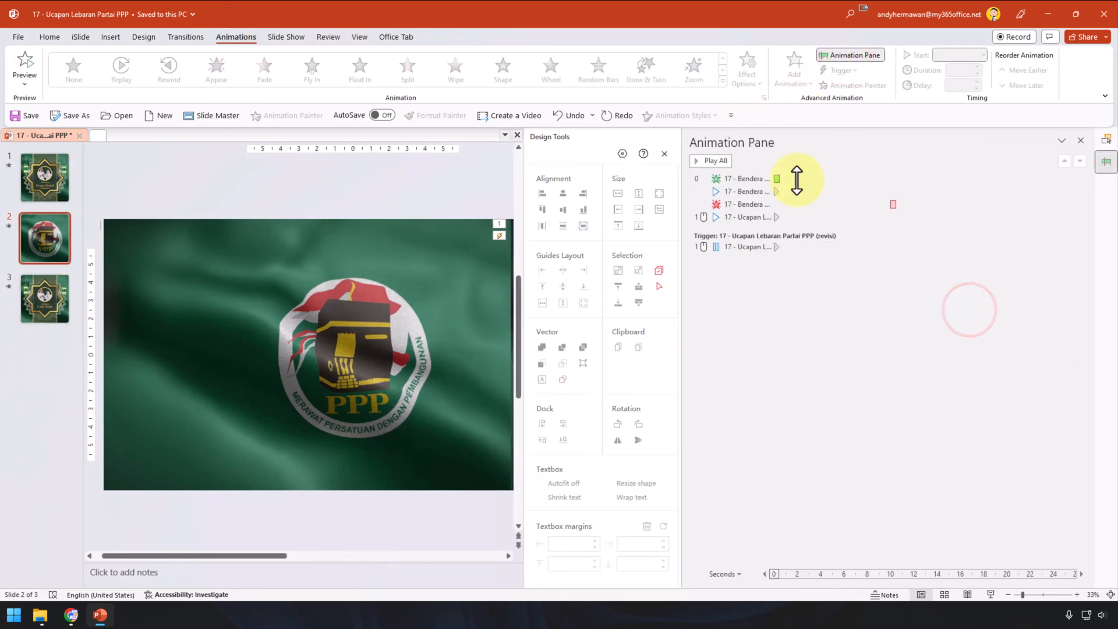
left_click(1062, 140)
left_click(1059, 186)
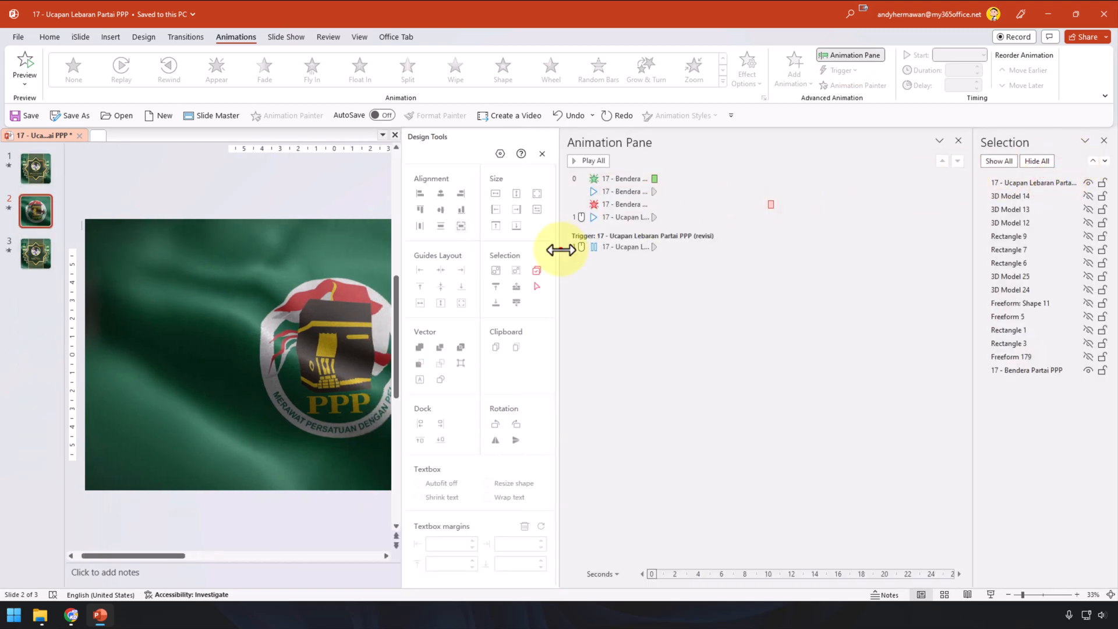
Step: Show all slide 2 objects and review the Freeform 179, Rectangle 1 and Freeform 5 animation timings
left_click_drag(561, 248, 670, 252)
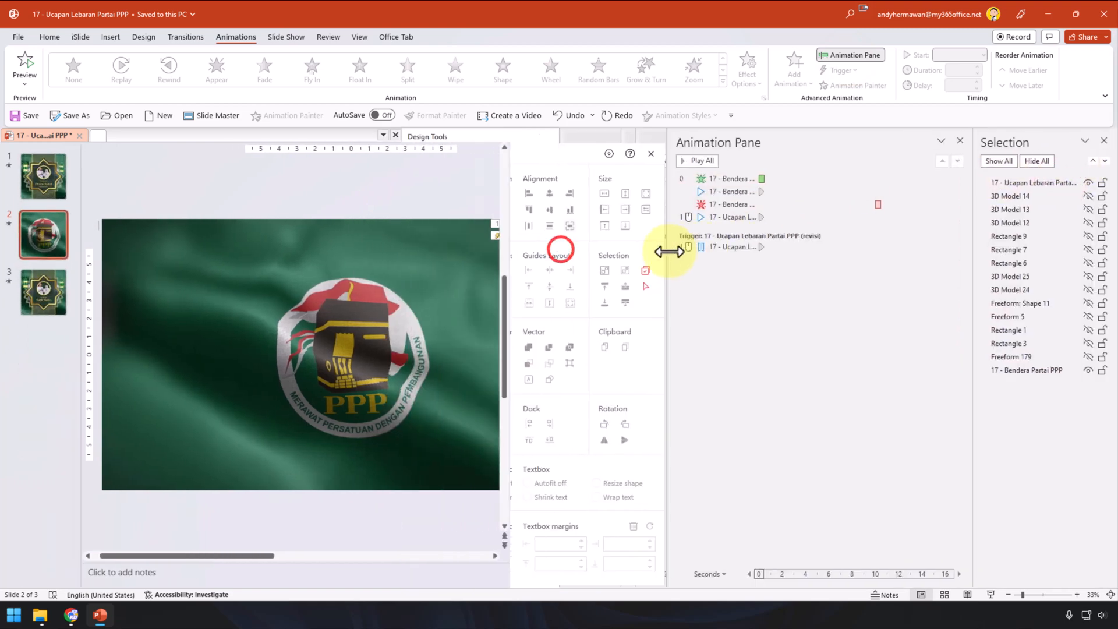
left_click(1005, 160)
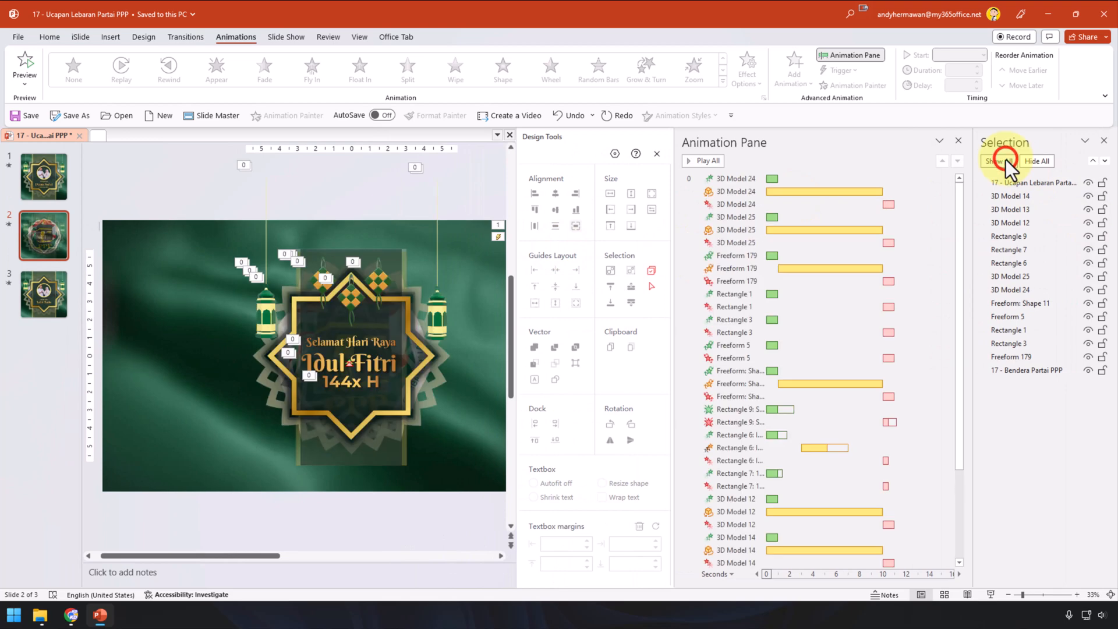
left_click(906, 284)
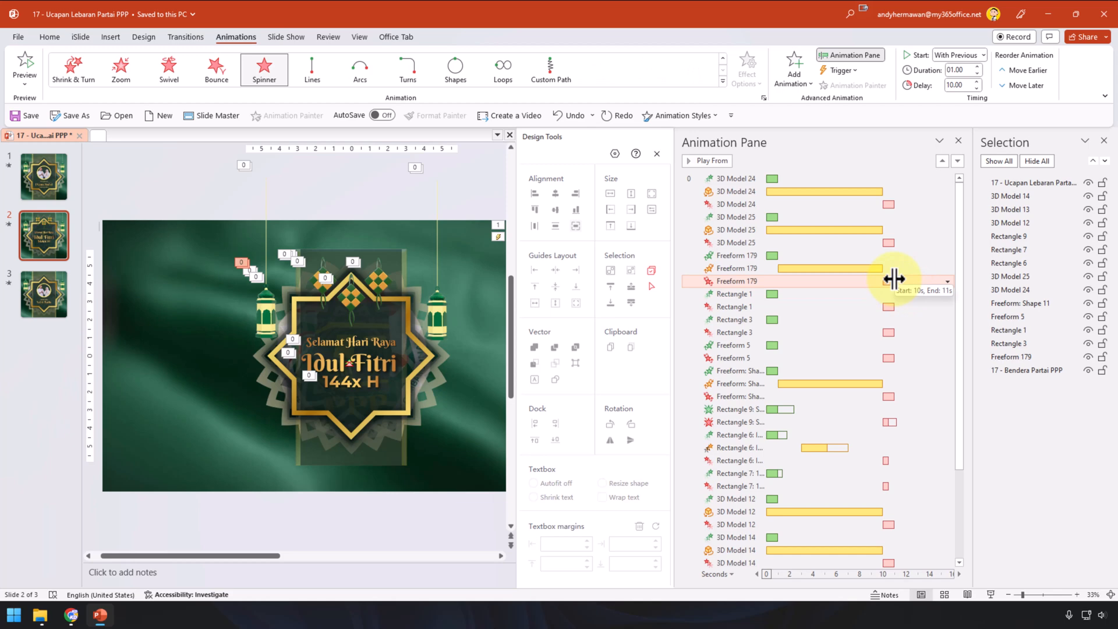
left_click(896, 307)
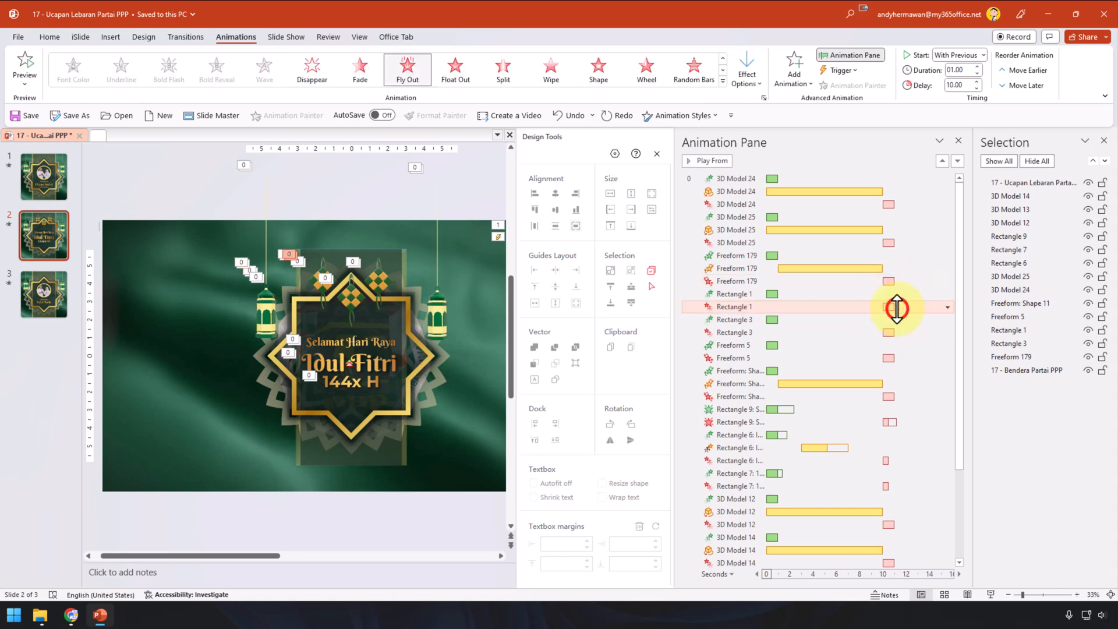
left_click(914, 354)
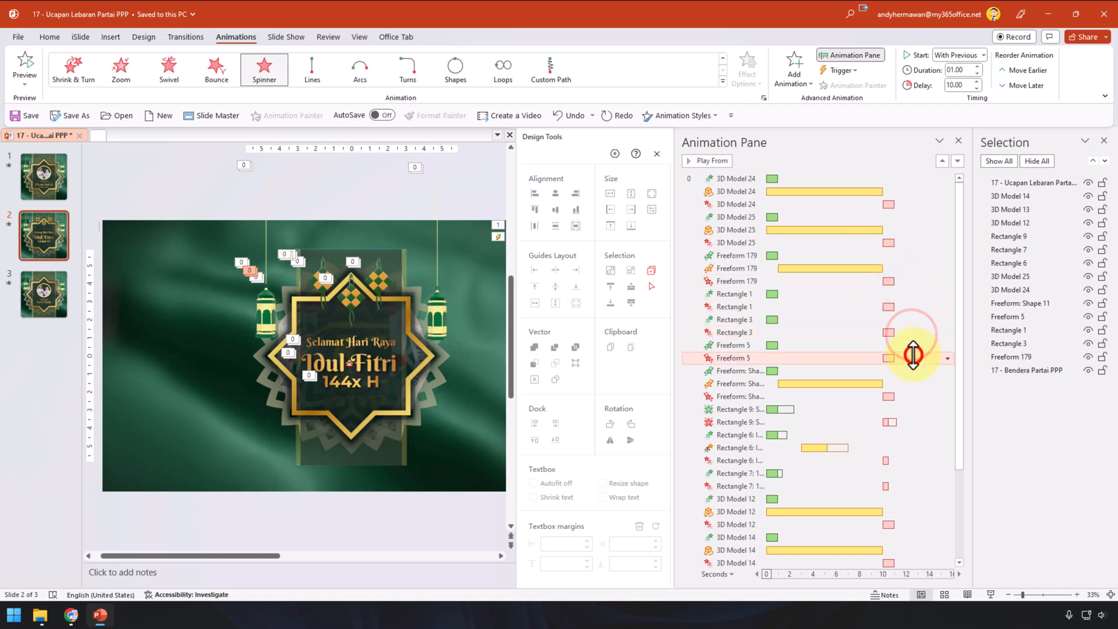
Step: Check the top 3D model's animations, then hide everything except the Ucapan Lebaran video
left_click(447, 183)
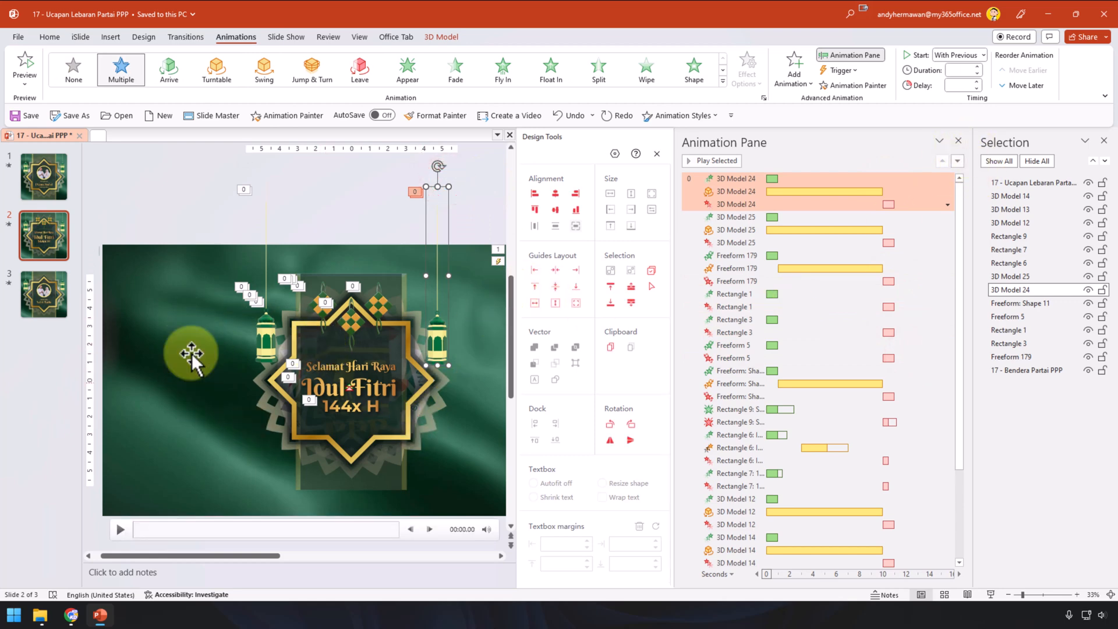
left_click(1042, 162)
left_click(1088, 183)
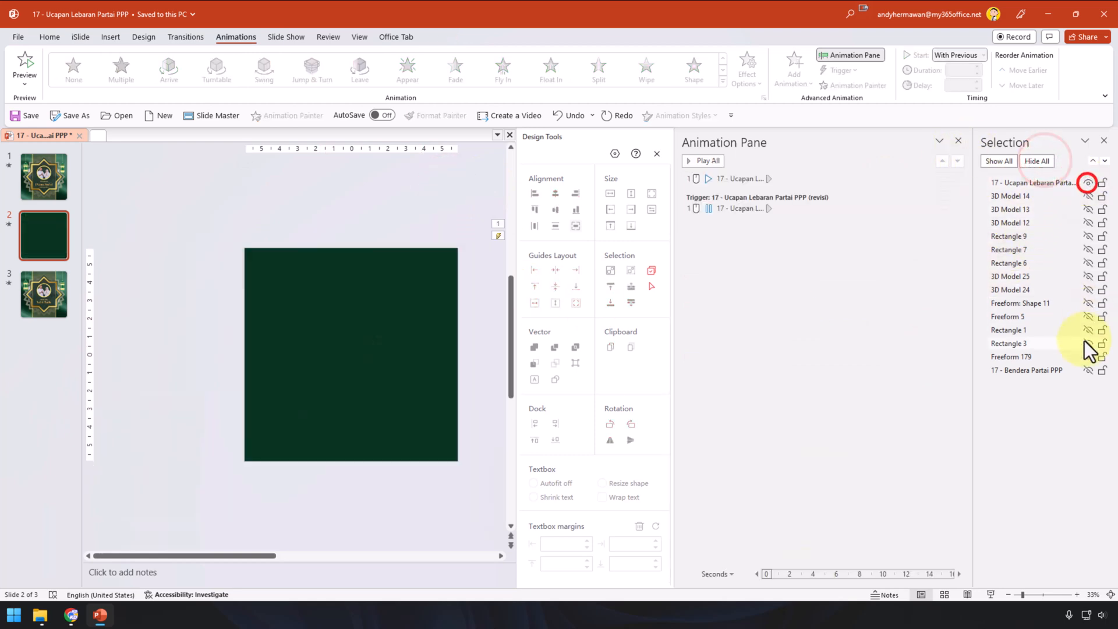
Step: Unhide the 17 - Bendera Partai PPP video and confirm its exit fade begins after 10 seconds
left_click(1088, 370)
left_click(857, 207)
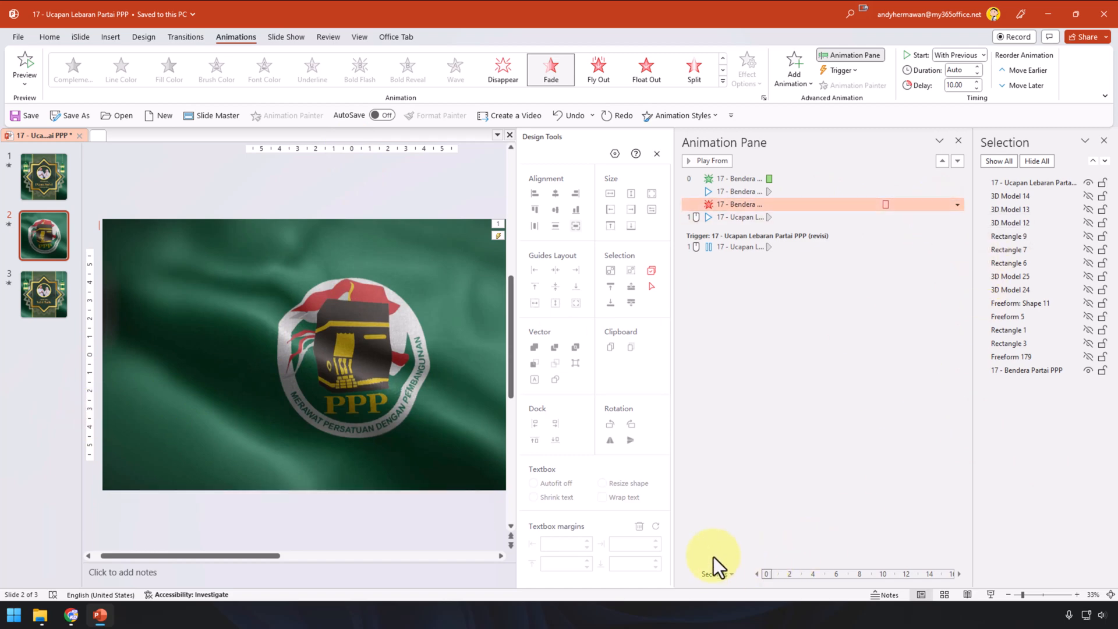
left_click(371, 191)
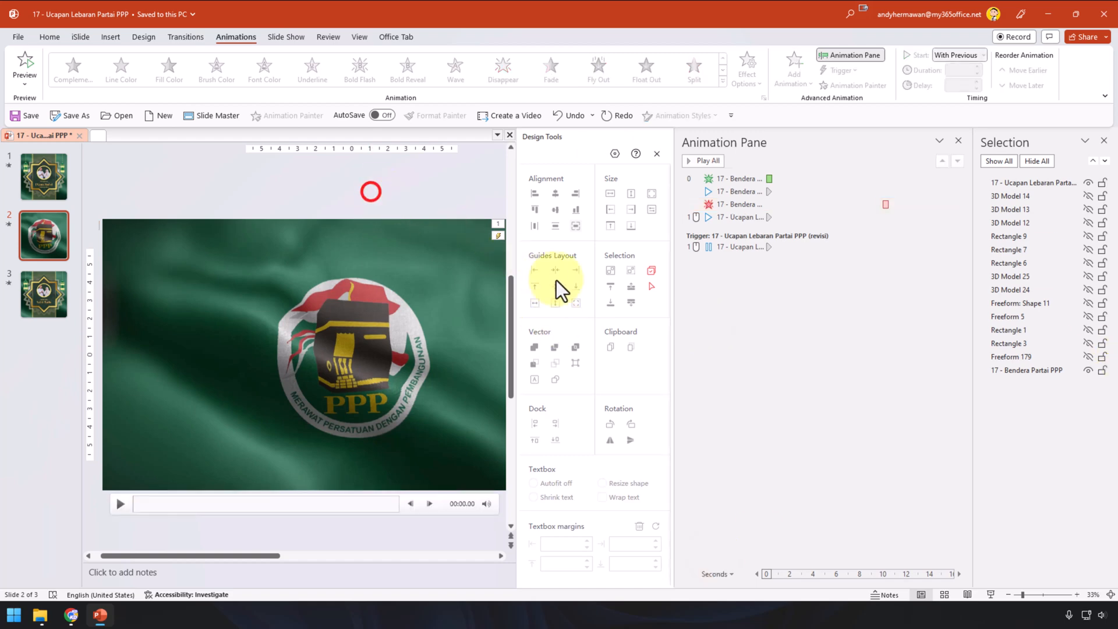
Step: Trim the '17 - Ucapan Lebaran Partai PPP (revisi)' video to end at 00:10
scroll(460, 301, "down", 2)
scroll(418, 359, "up", 1)
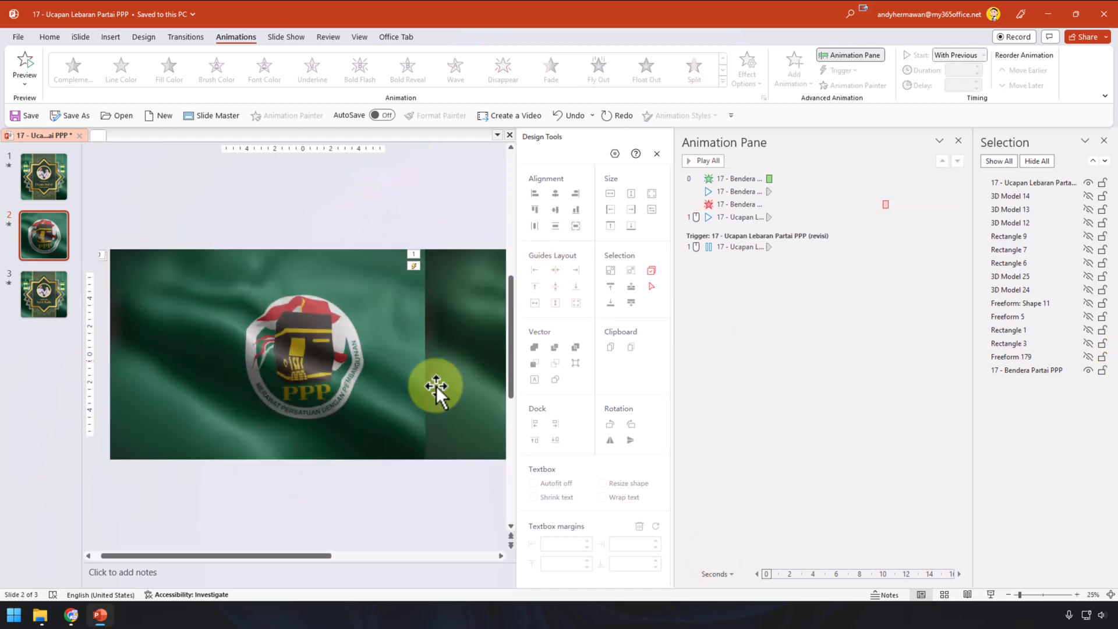
left_click(458, 345)
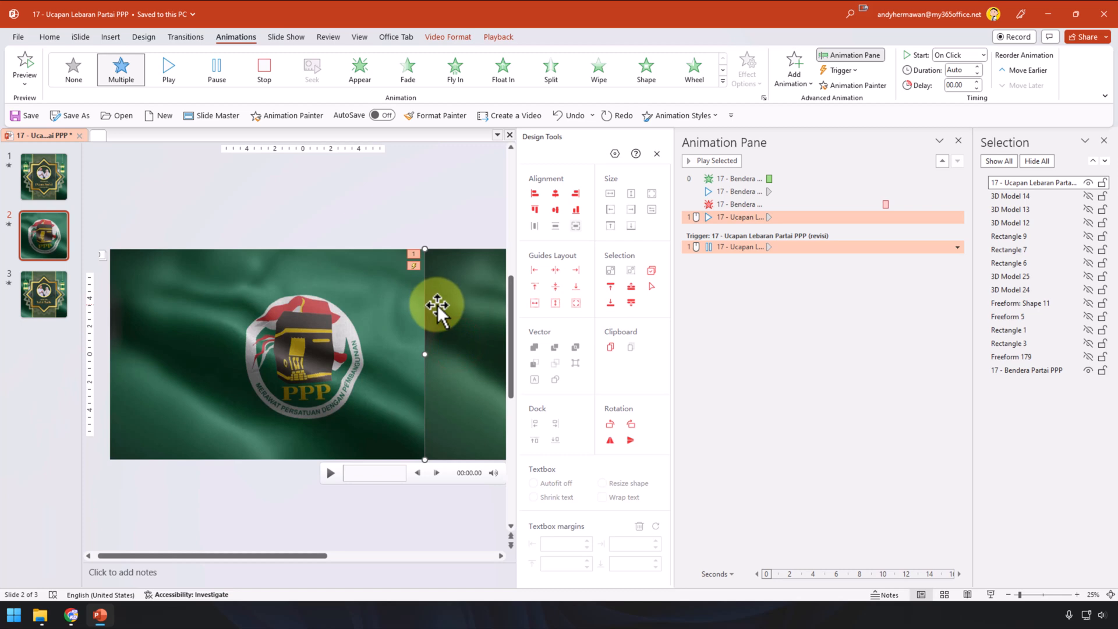
left_click(495, 40)
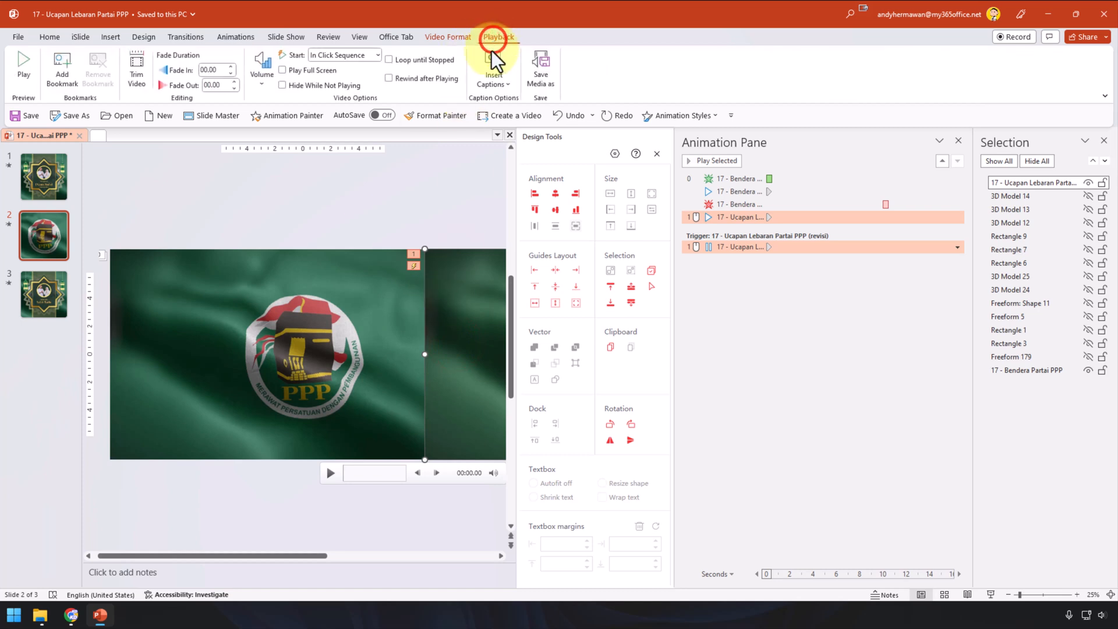
left_click(137, 78)
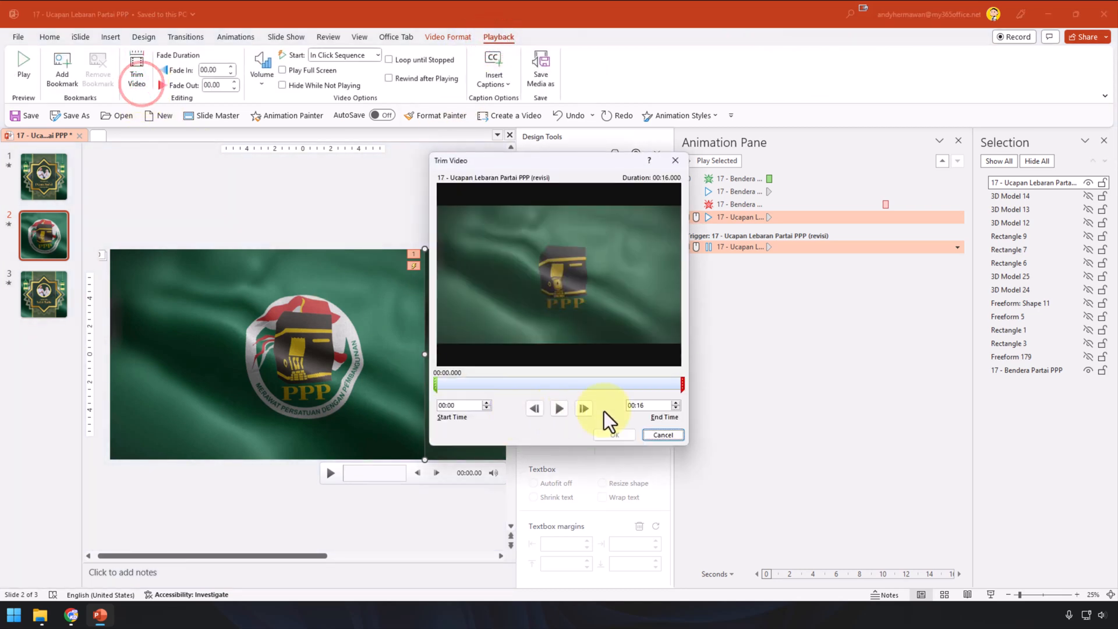
left_click(651, 403)
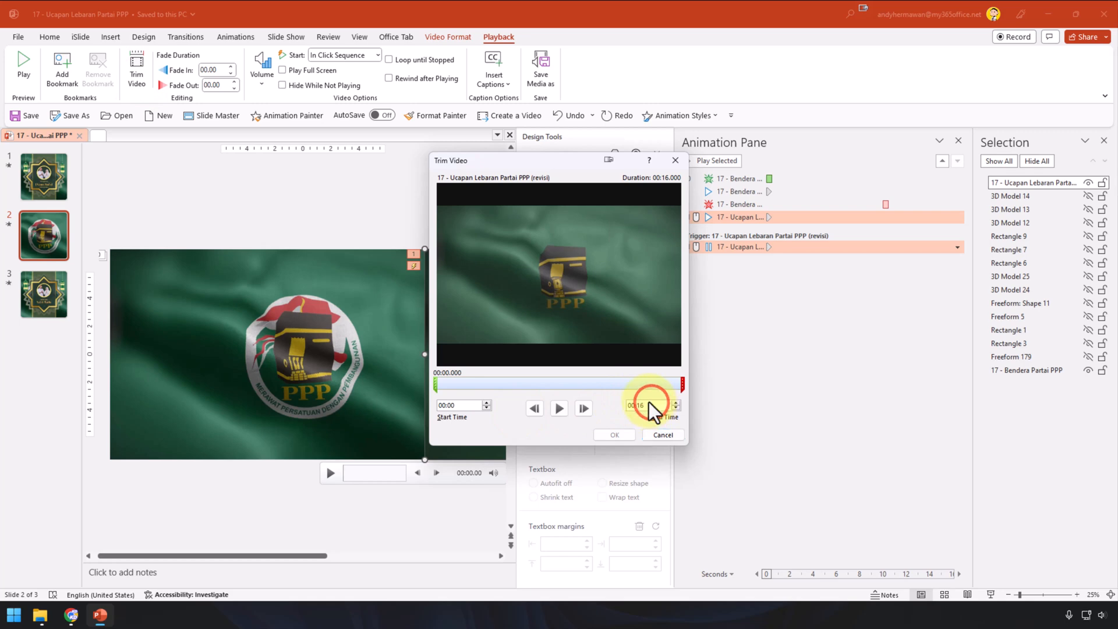
key("BackSpace")
type("0")
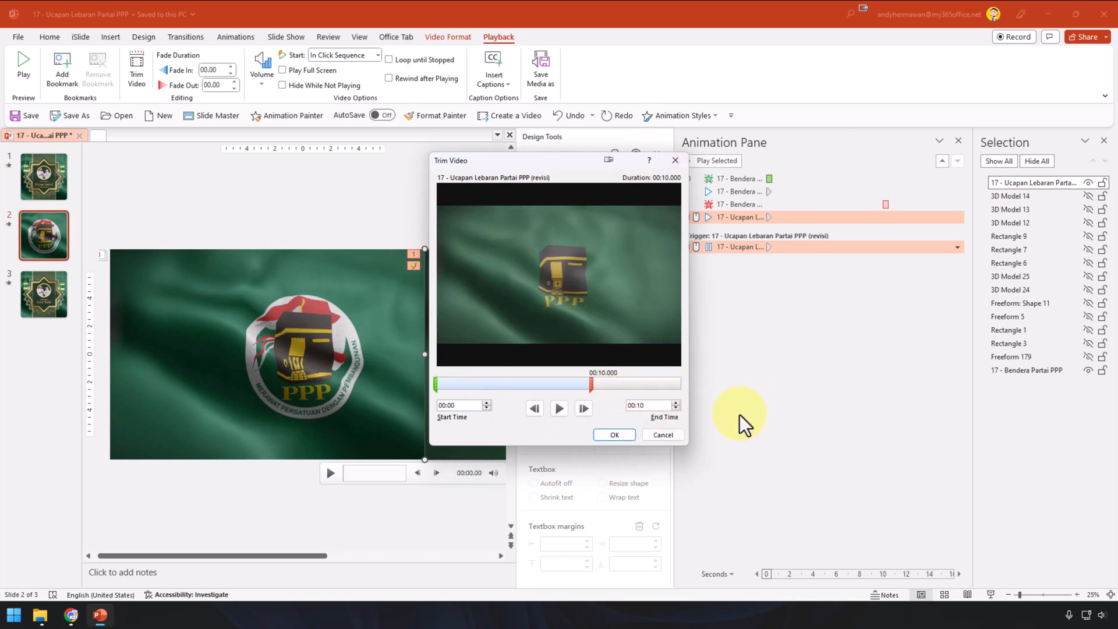
left_click(614, 435)
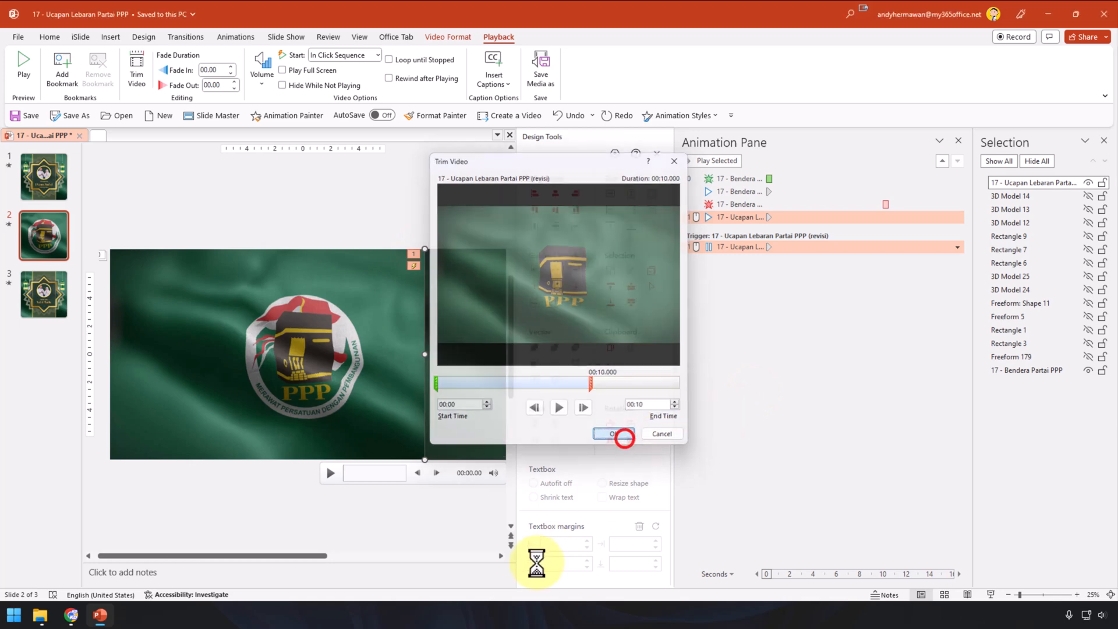
left_click(294, 201)
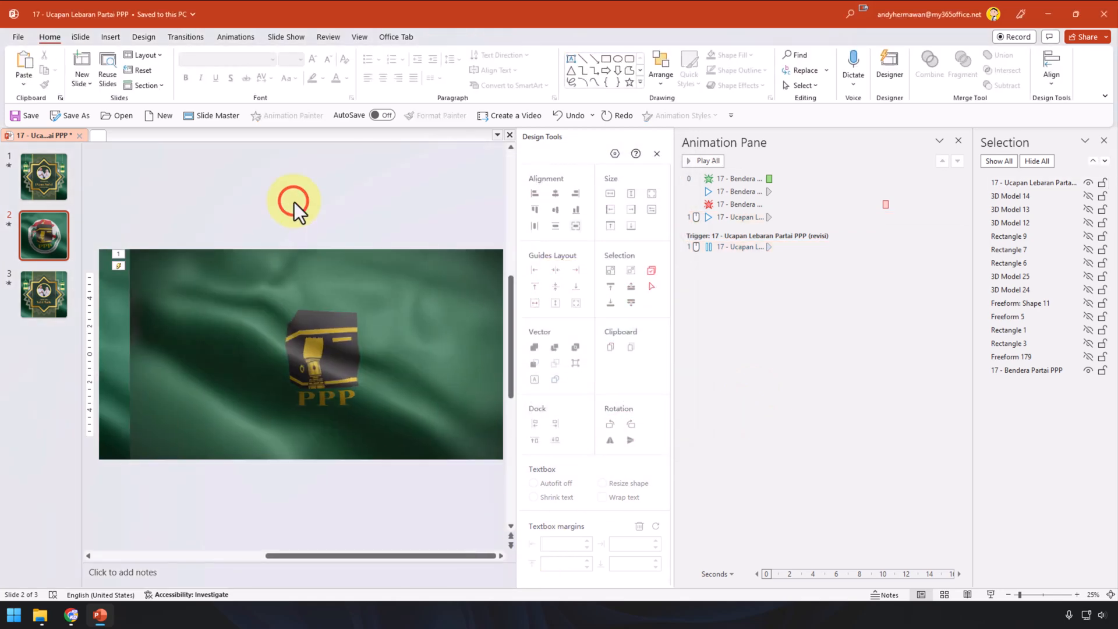
Step: Set the greeting video's Start to Automatically, recheck its trim, and go to slide 1
left_click(434, 284)
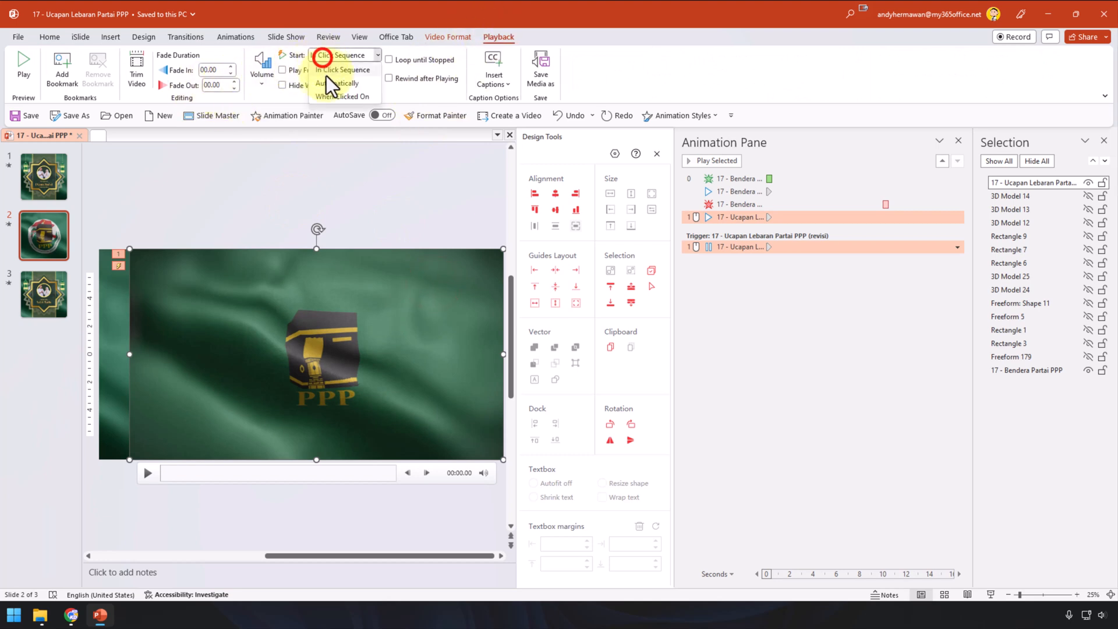
left_click(327, 83)
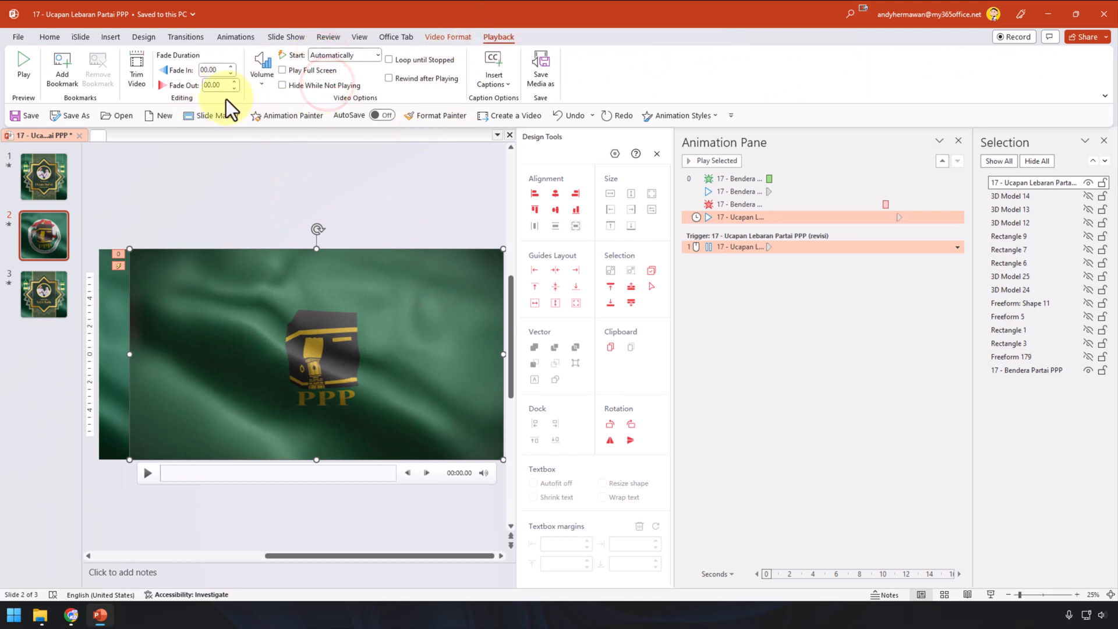
left_click(136, 75)
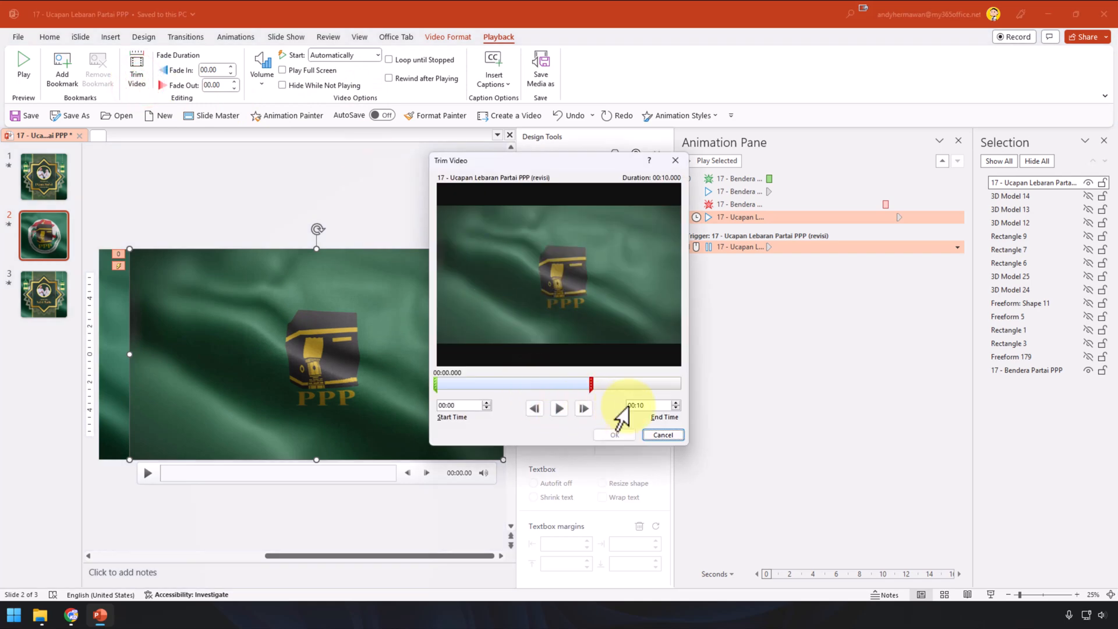
left_click(379, 222)
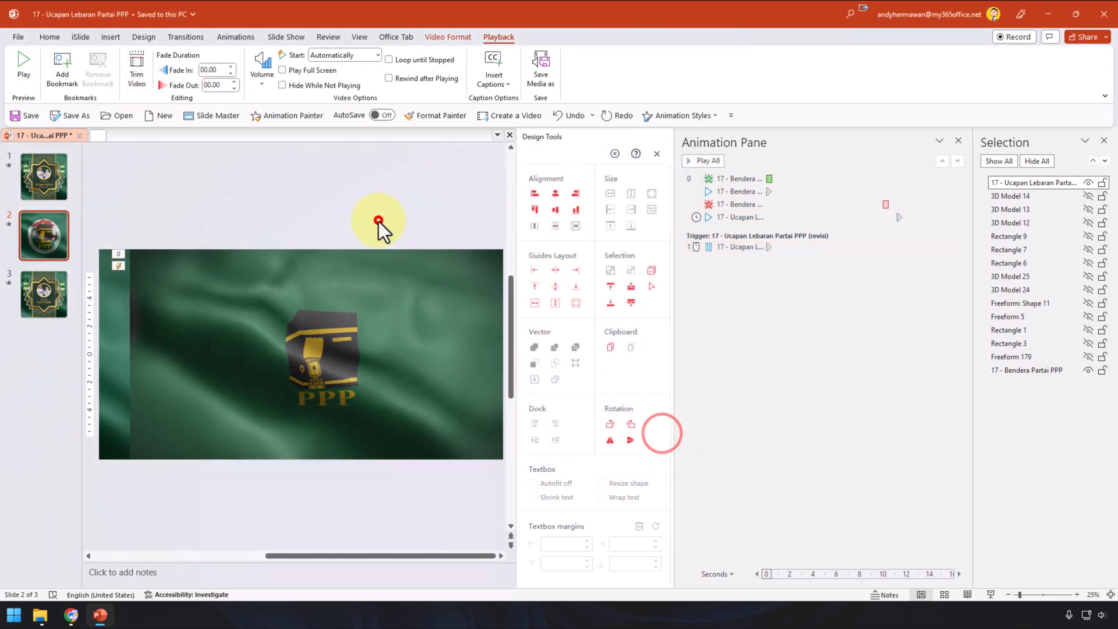
left_click(36, 171)
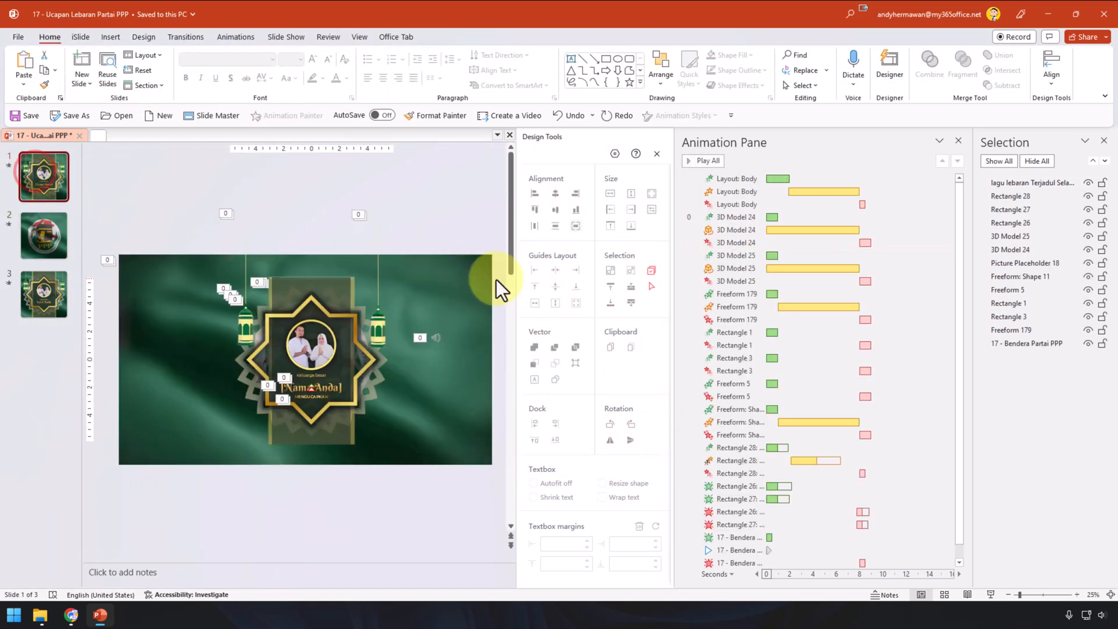
left_click(473, 278)
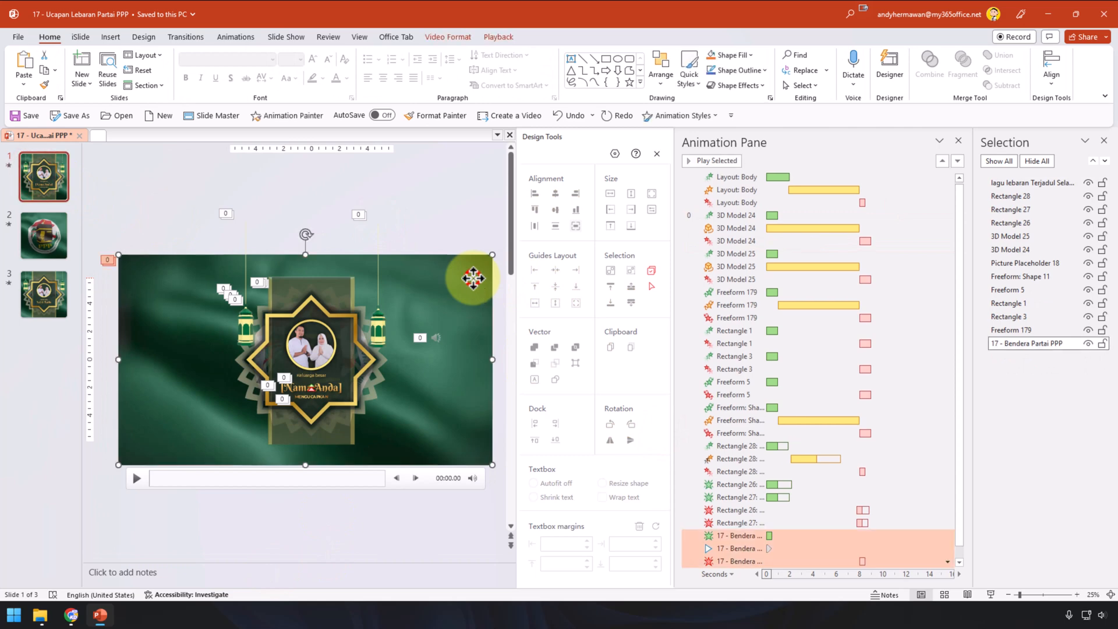
left_click(499, 38)
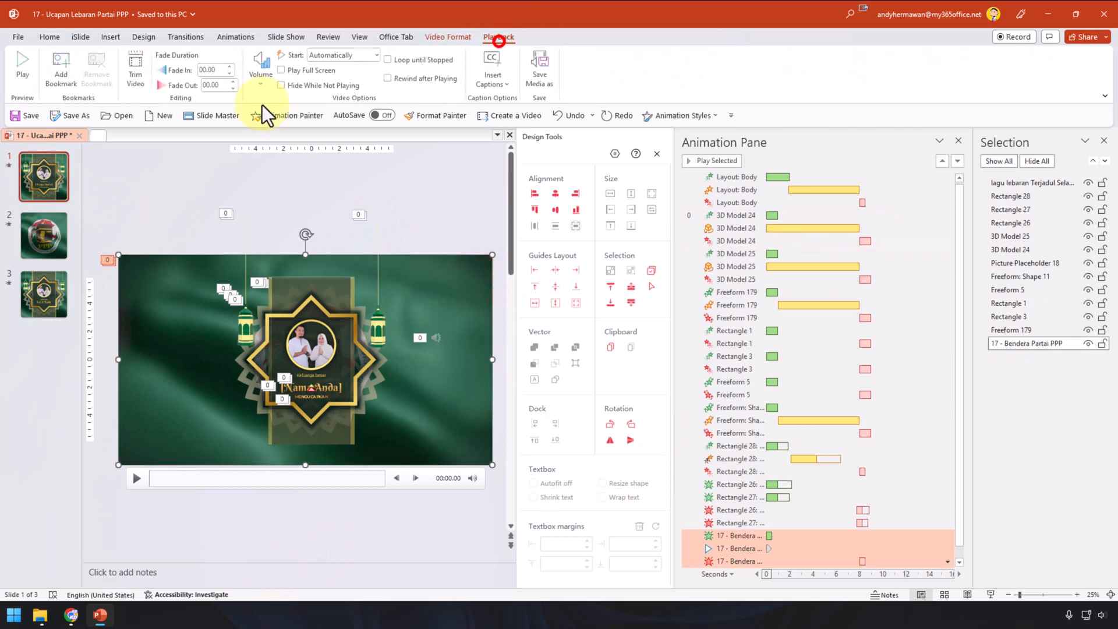
left_click(138, 82)
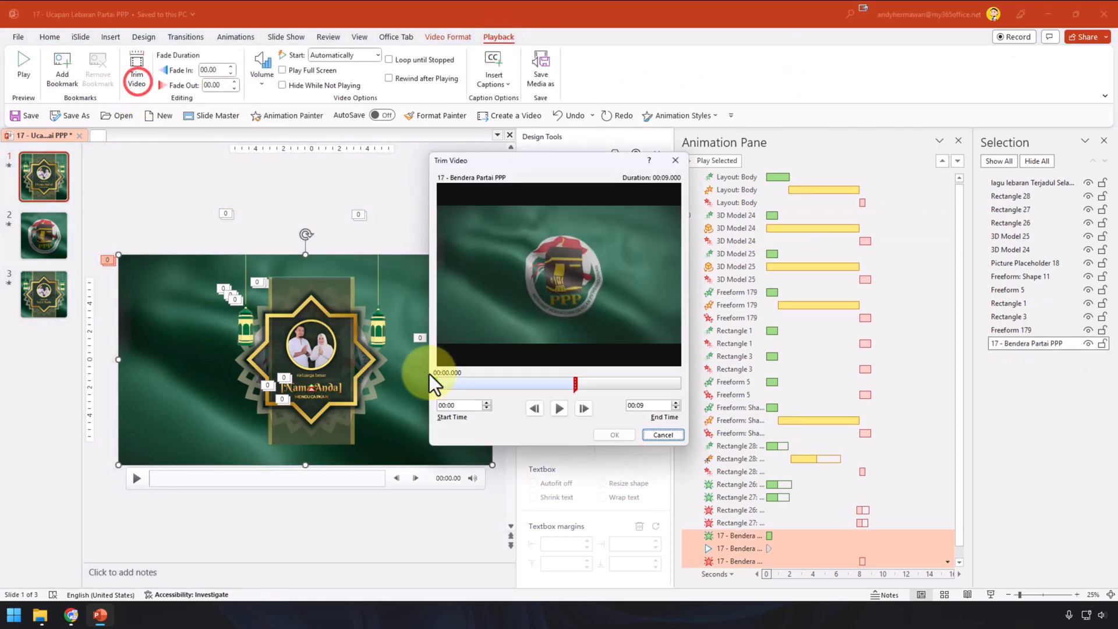
left_click(658, 435)
left_click(44, 294)
left_click(458, 272)
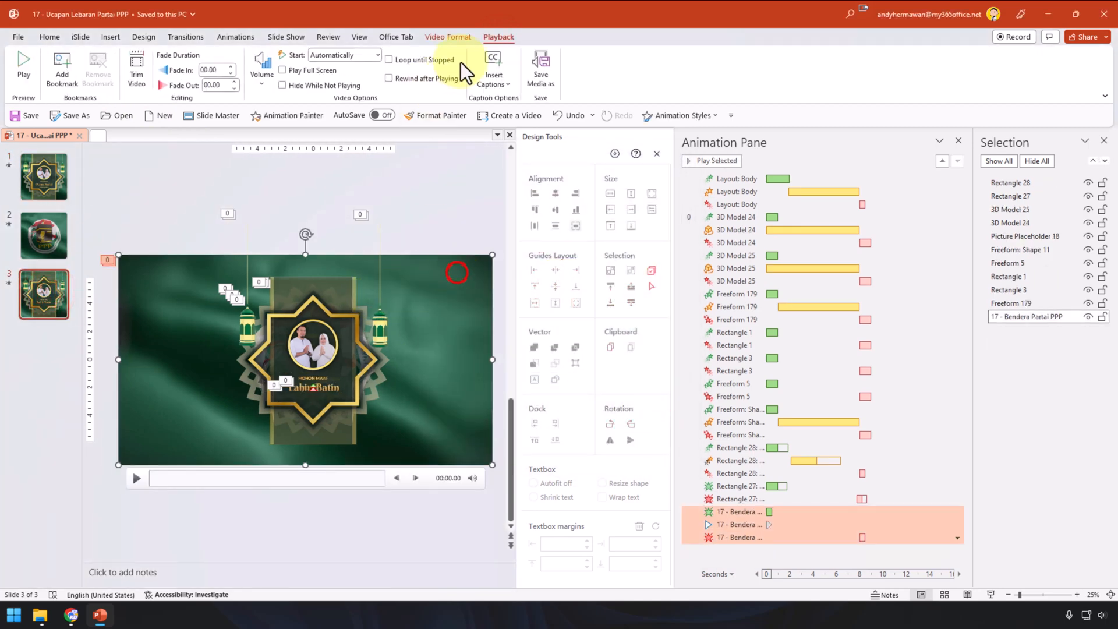
left_click(138, 71)
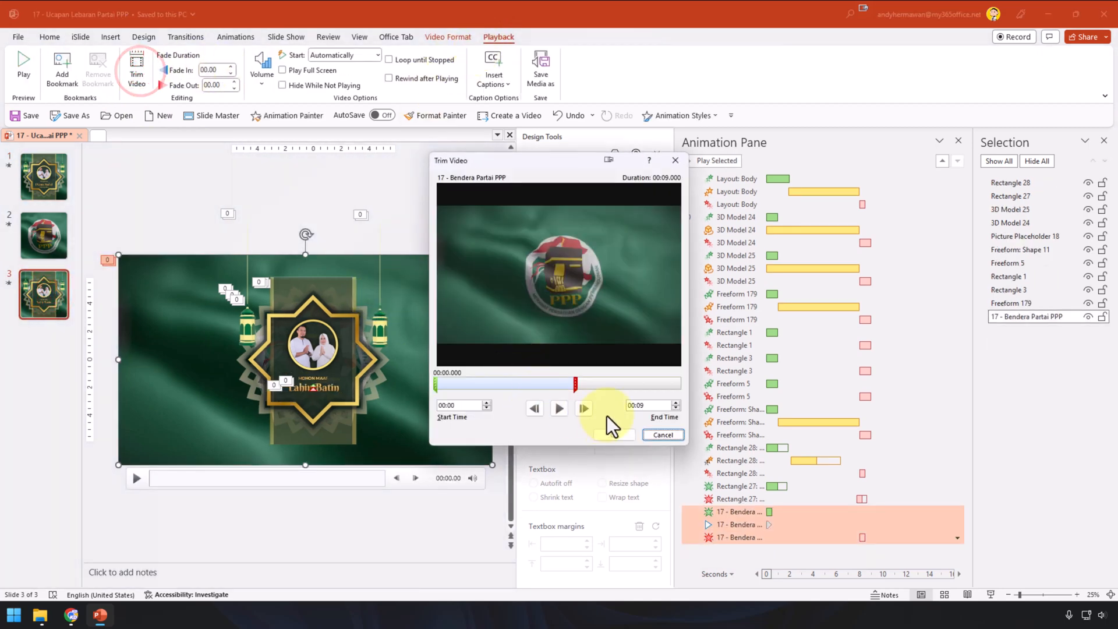
left_click(663, 435)
left_click(54, 172)
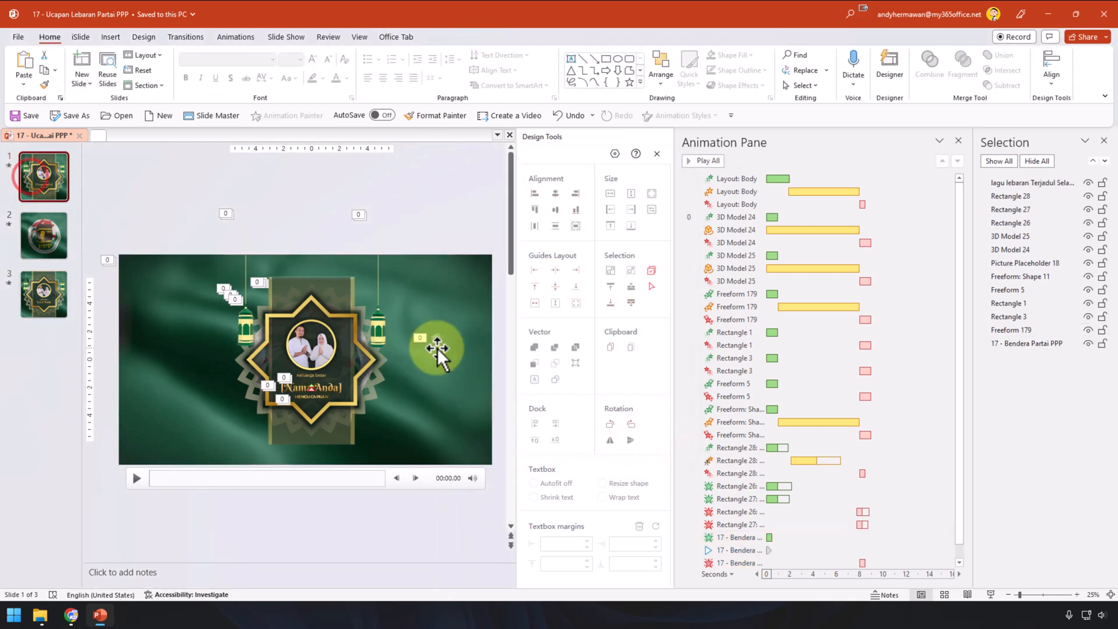
left_click(63, 233)
Step: Confirm the greeting video's trim stays at 00:10, then select the flag video for animation settings
left_click(457, 304)
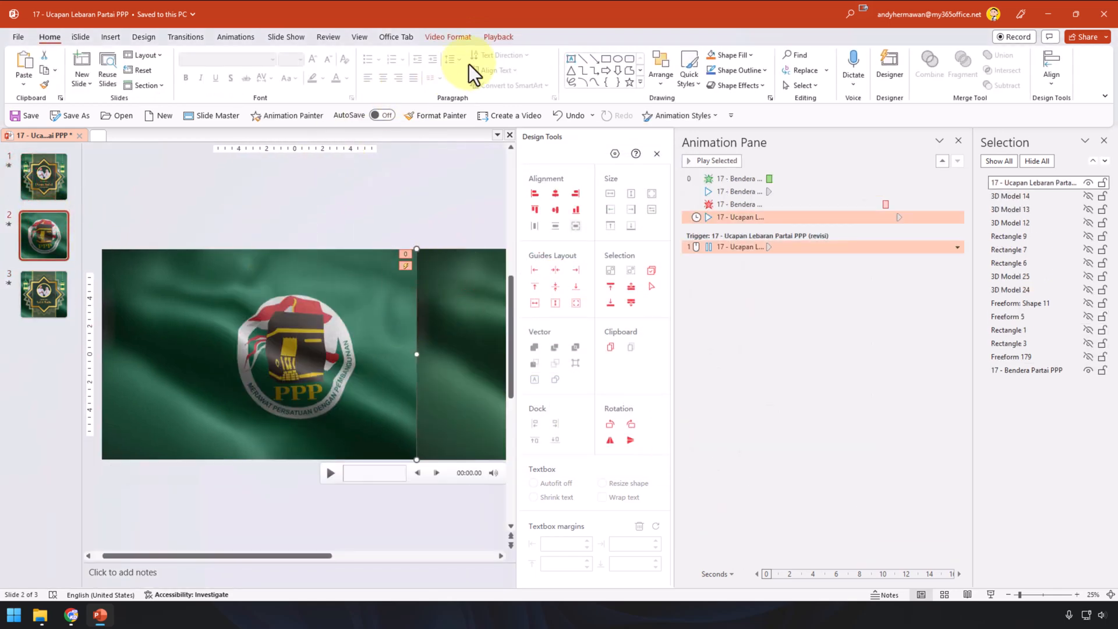
left_click(498, 36)
left_click(137, 69)
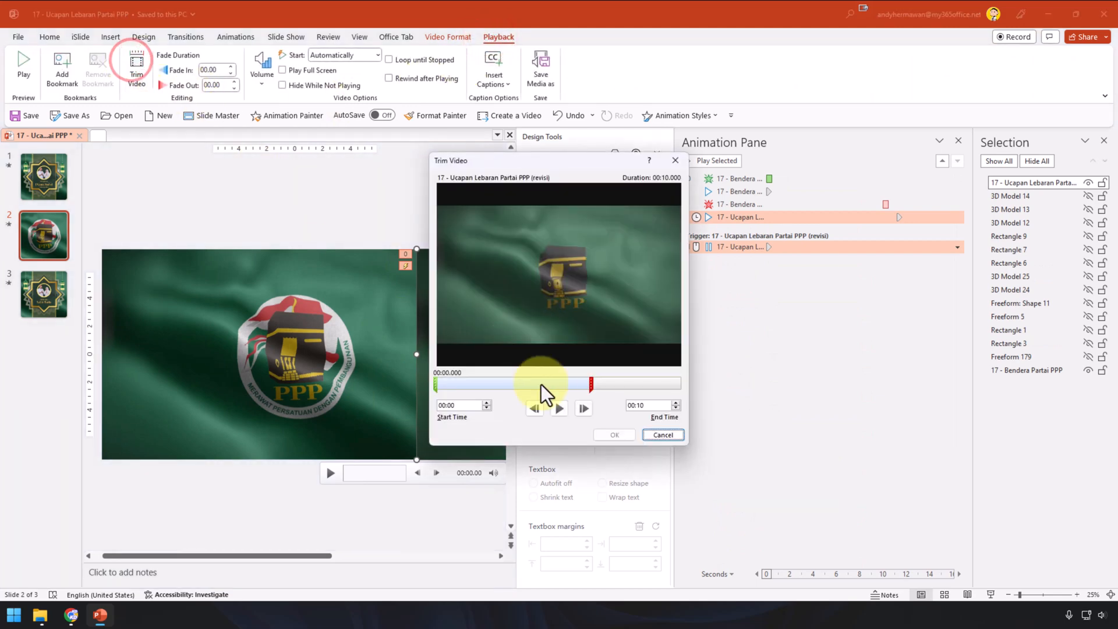
left_click(667, 434)
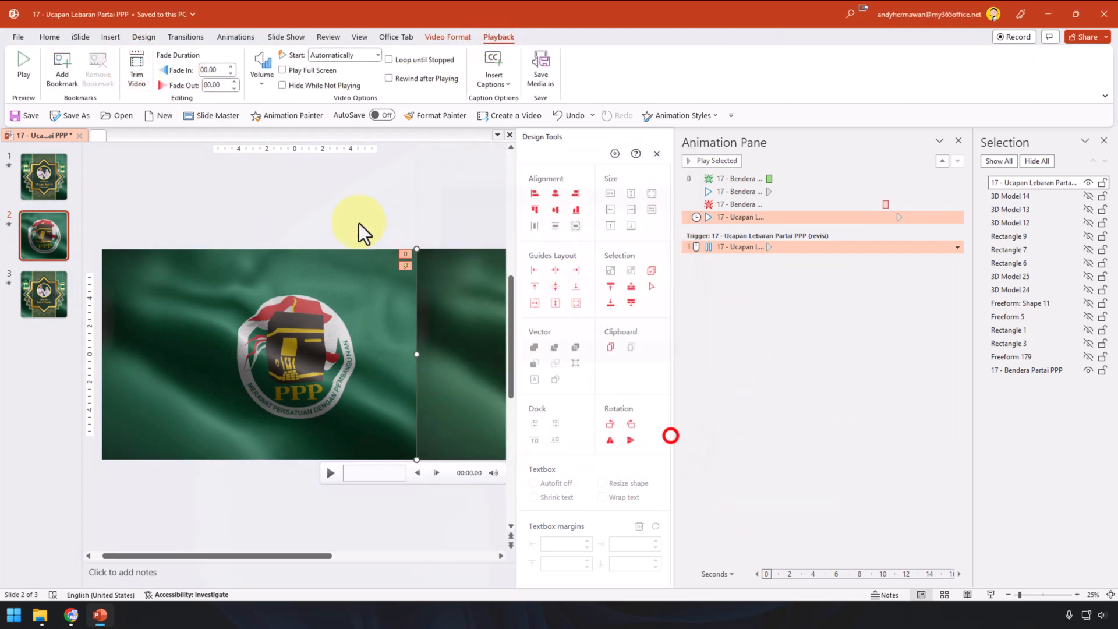
left_click(358, 220)
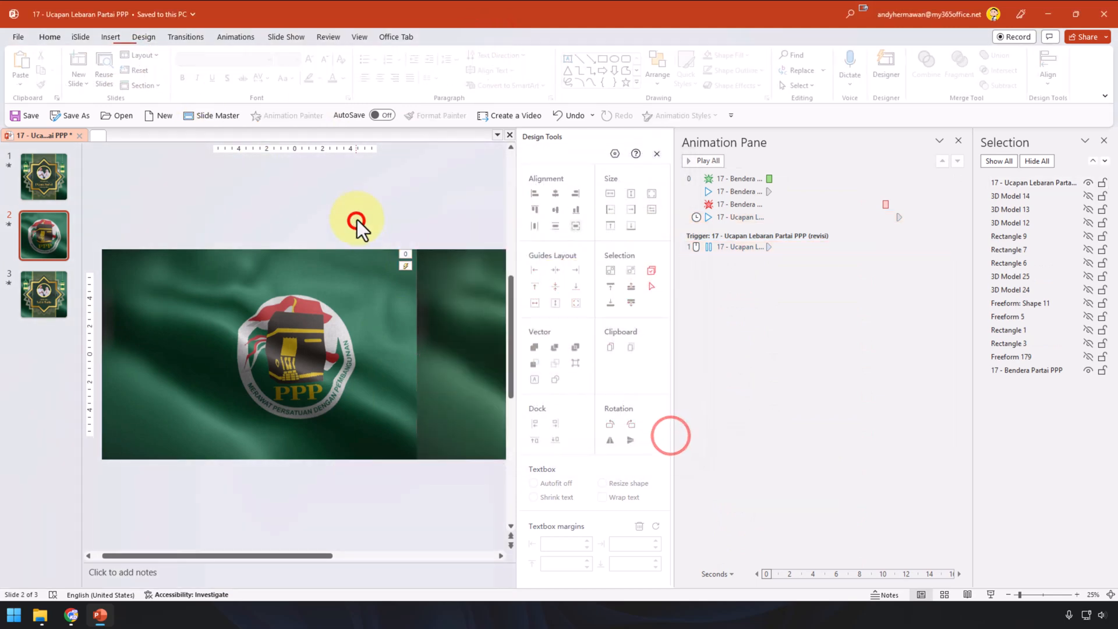
left_click(308, 295)
left_click(228, 38)
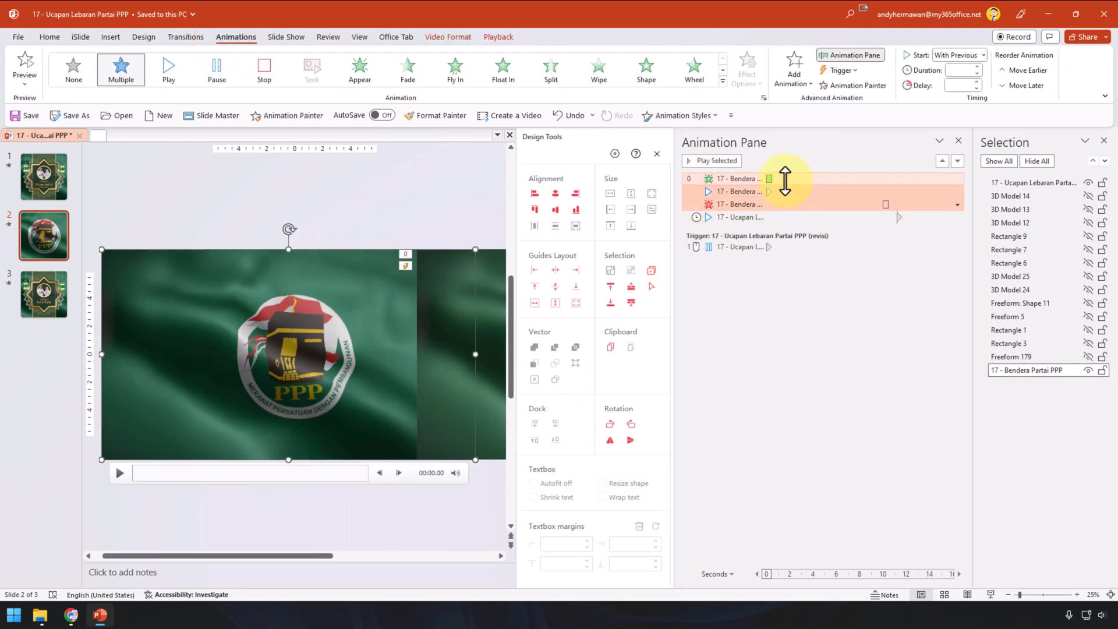
left_click(785, 180)
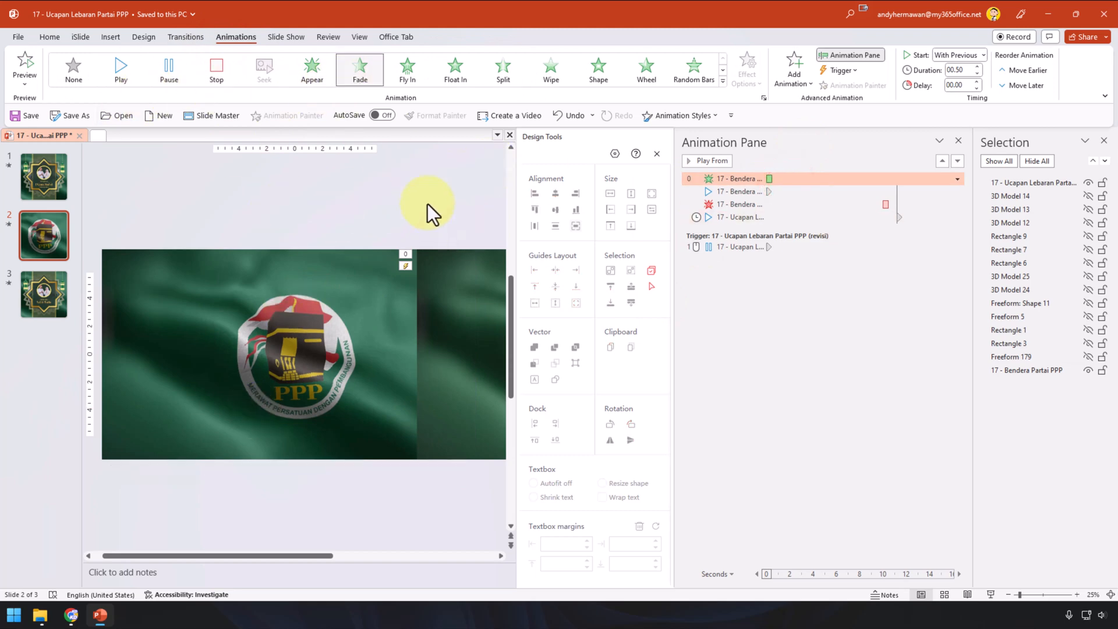
left_click(324, 312)
left_click(706, 161)
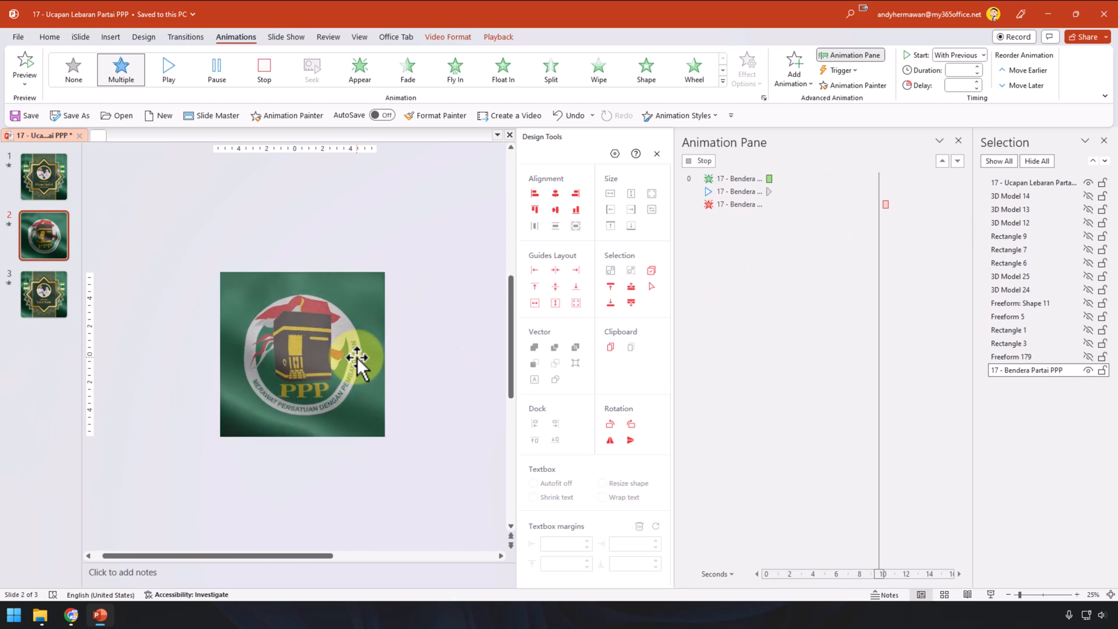
left_click(372, 238)
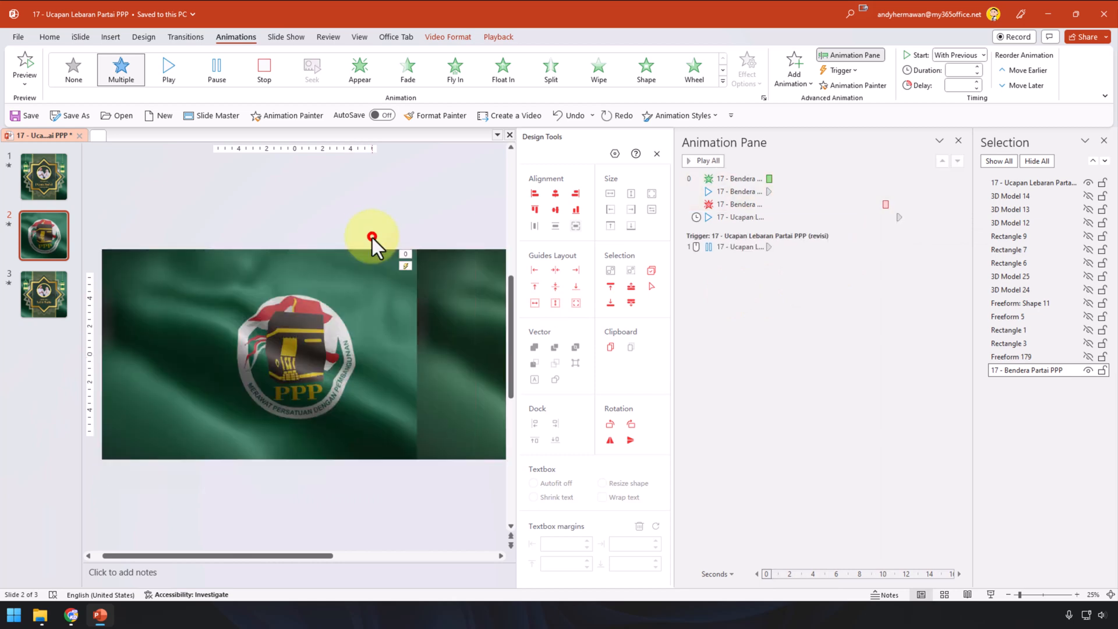
left_click(460, 335)
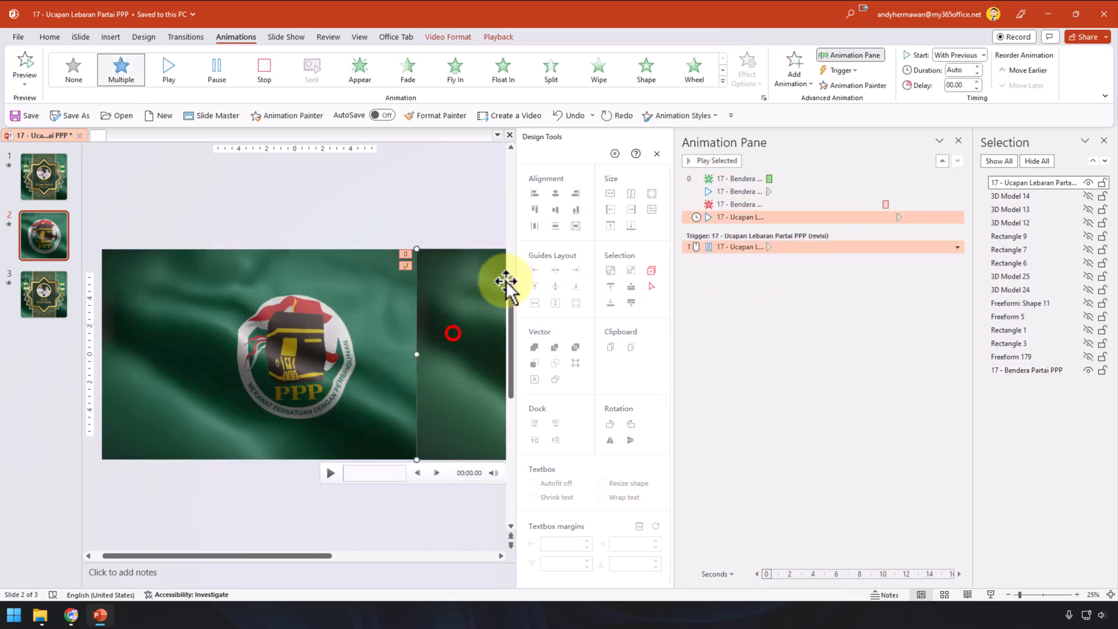
left_click(250, 217)
left_click(267, 306)
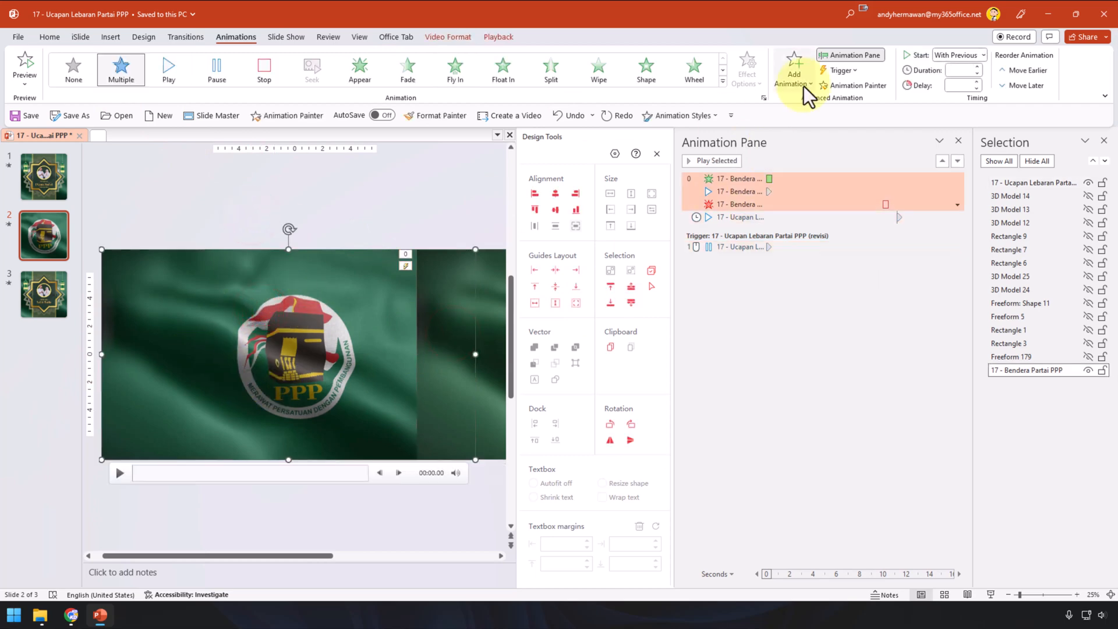
Step: Copy the flag video's three animations onto the greeting video with Animation Painter, then delete the flag video
left_click(838, 85)
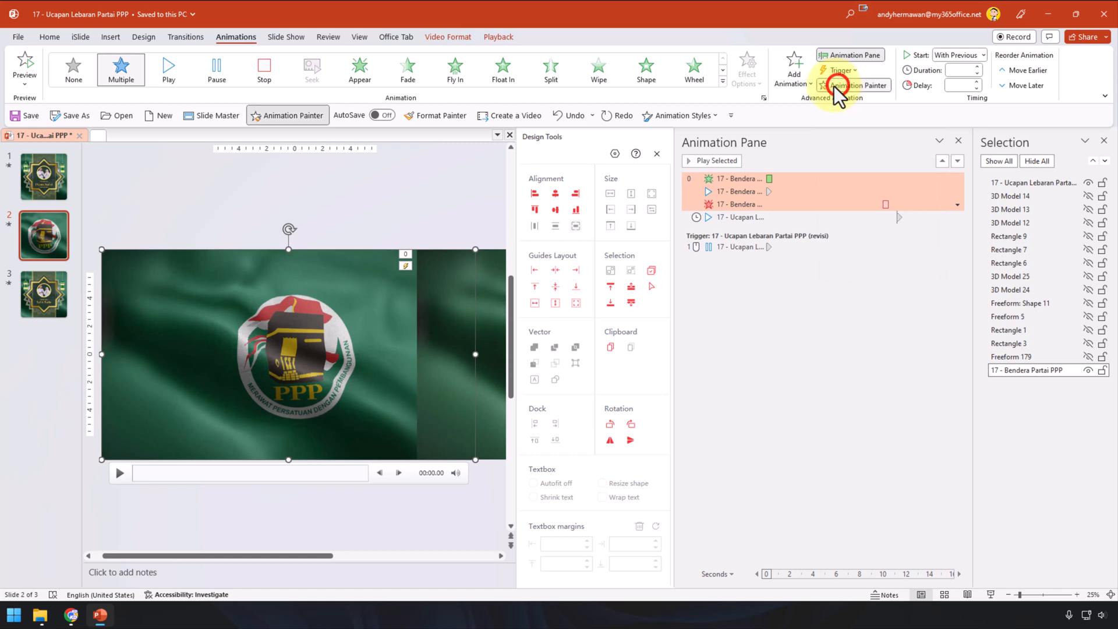
left_click(449, 302)
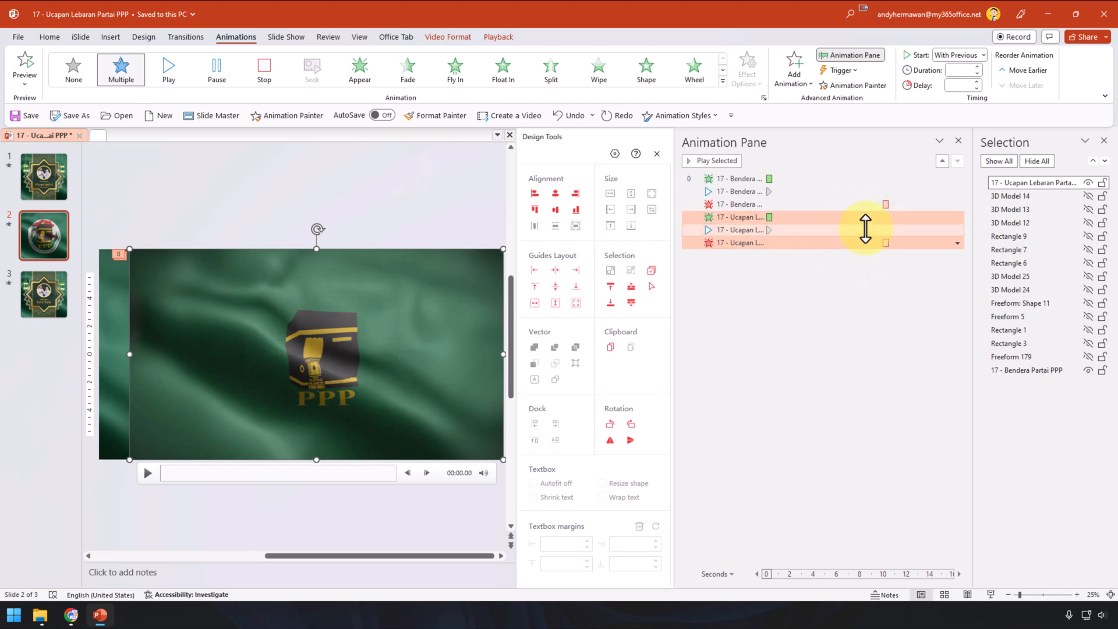
left_click(119, 293)
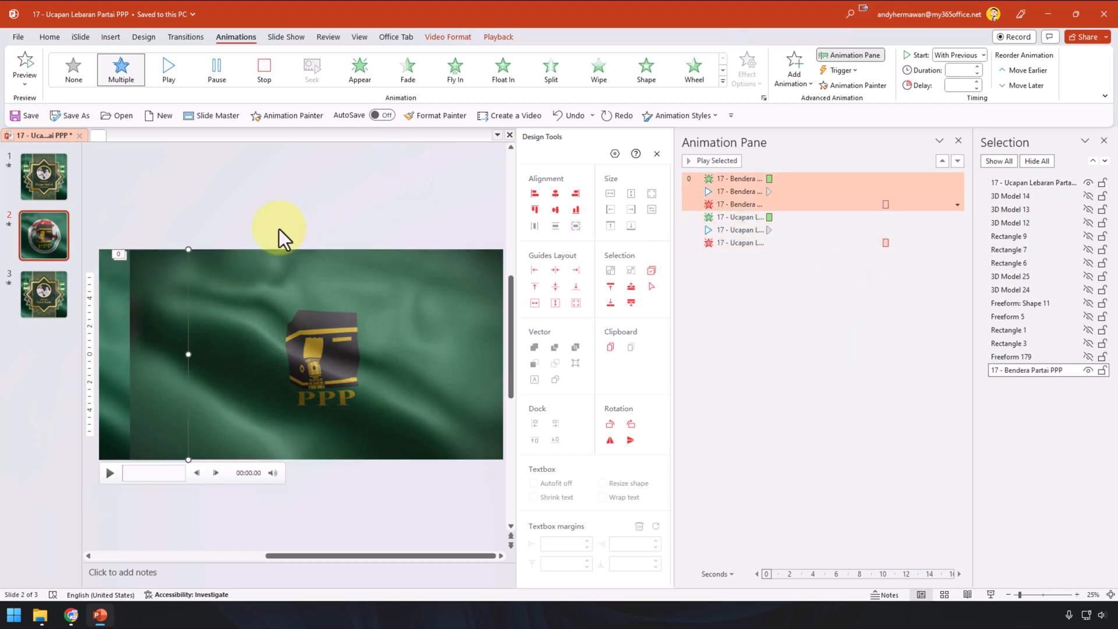
key("Delete")
left_click(283, 262)
scroll(324, 323, "down", 3)
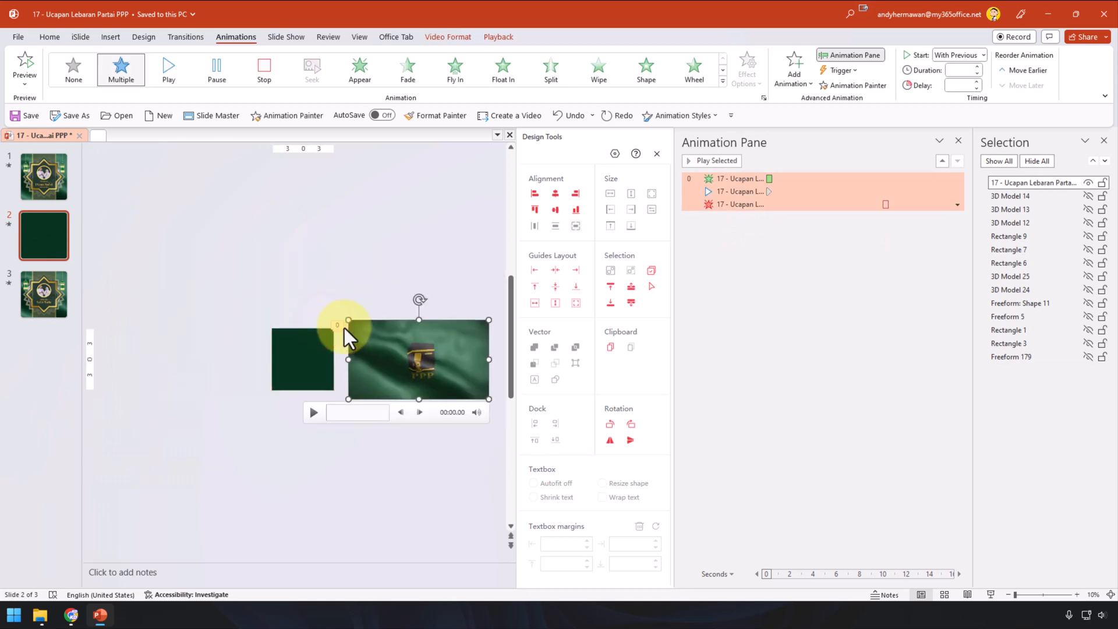
scroll(345, 328, "up", 3)
scroll(361, 344, "down", 3)
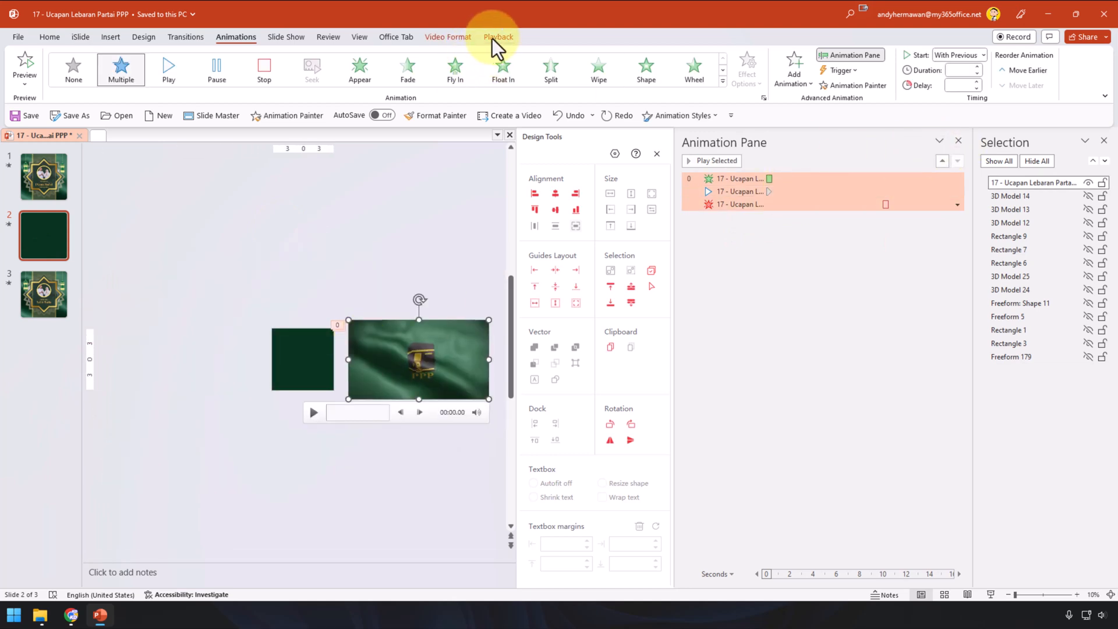
Step: Align the video to the slide's centre and middle, then send it to the back
left_click(449, 35)
left_click(570, 56)
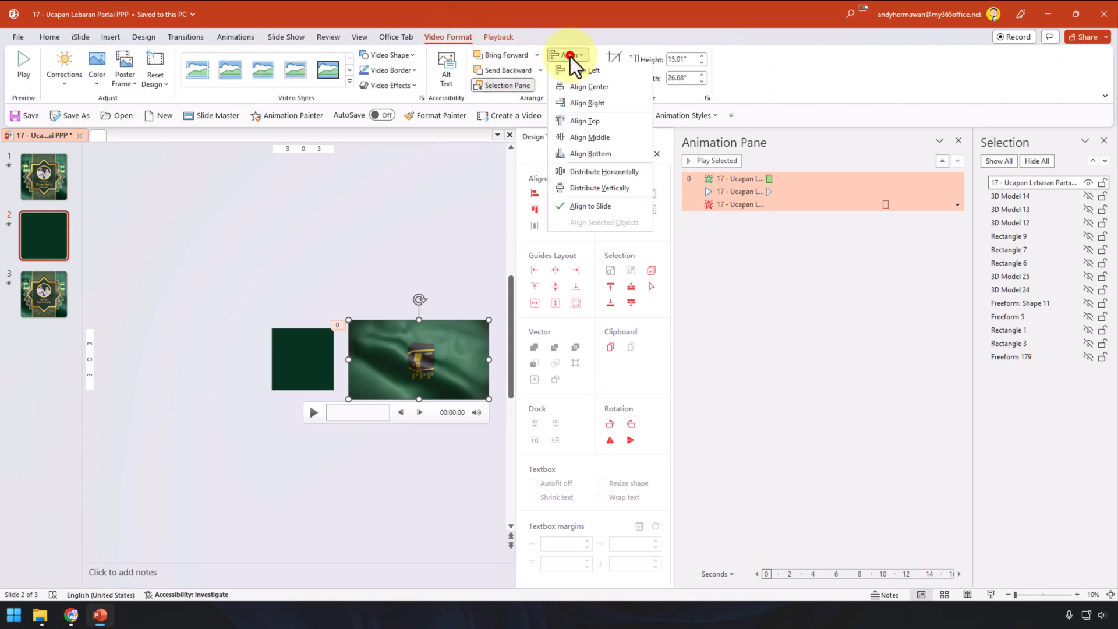
left_click(578, 88)
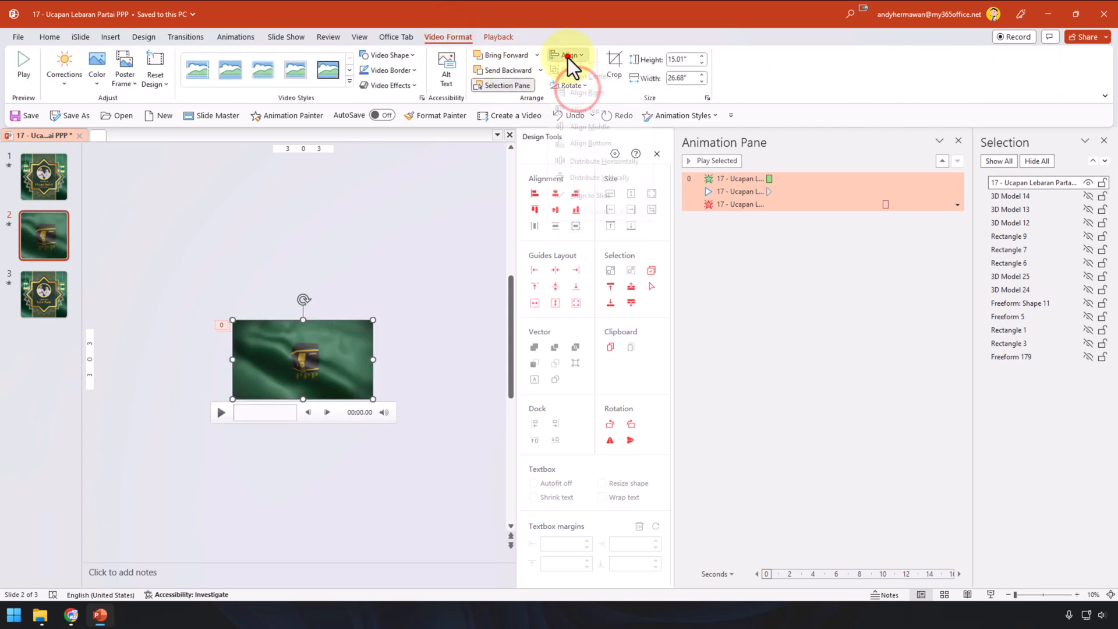
left_click(568, 55)
left_click(583, 137)
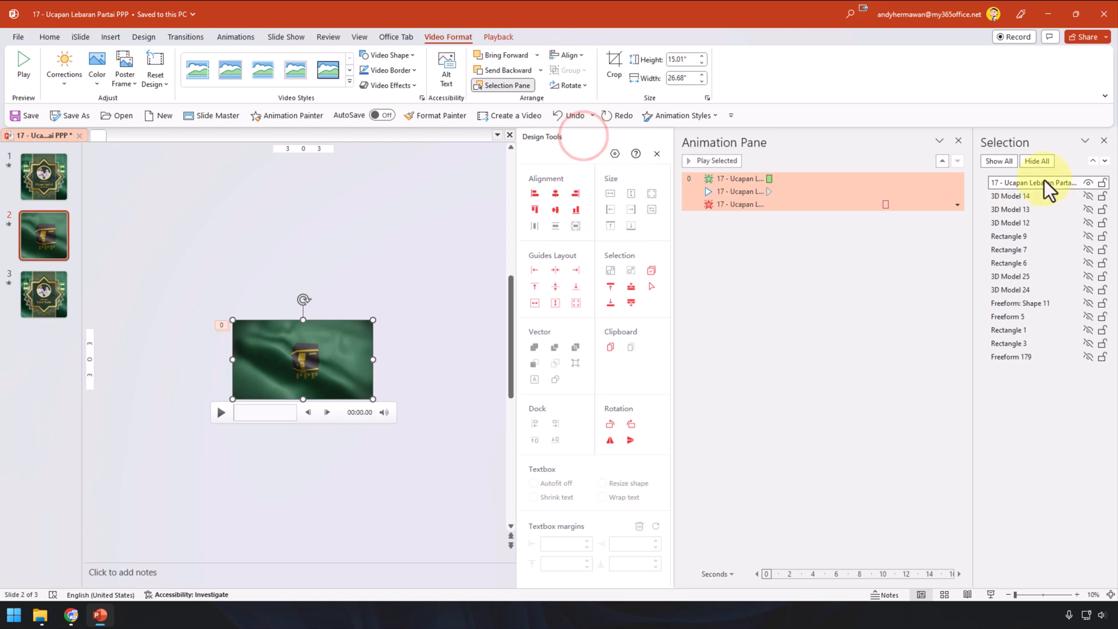
left_click(541, 70)
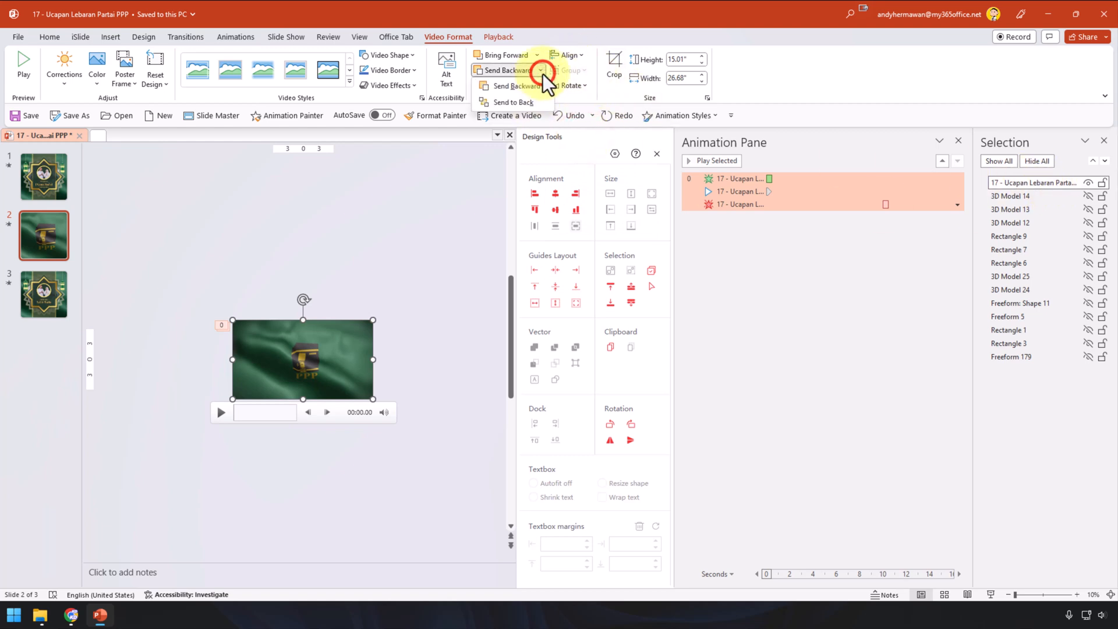
left_click(540, 104)
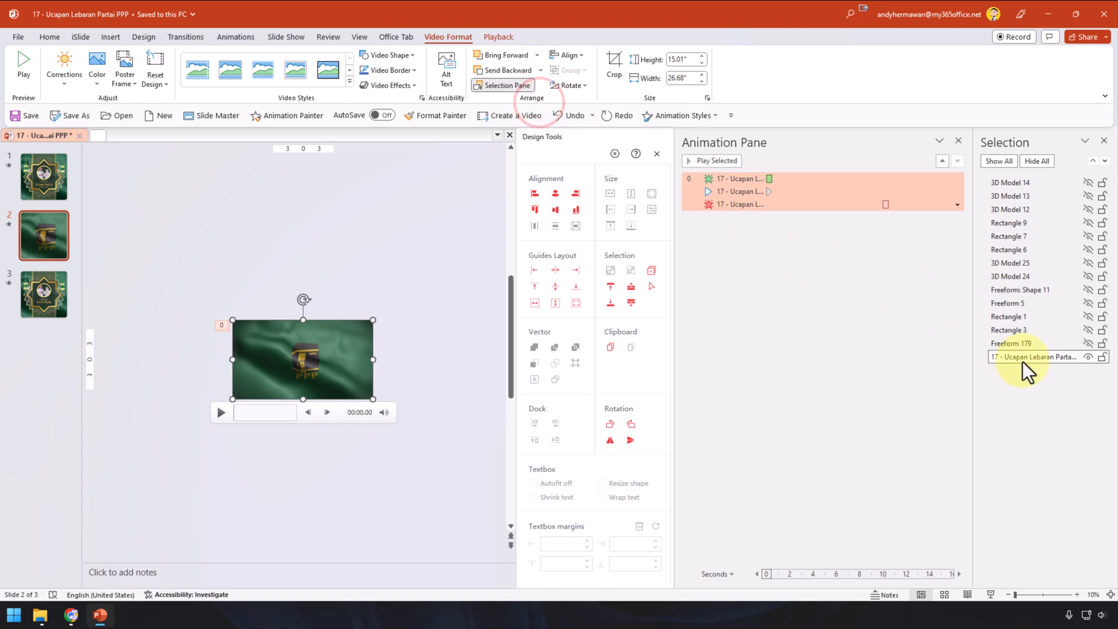
Step: Show all hidden objects on slide 2 and nudge the background video slightly left
left_click(998, 161)
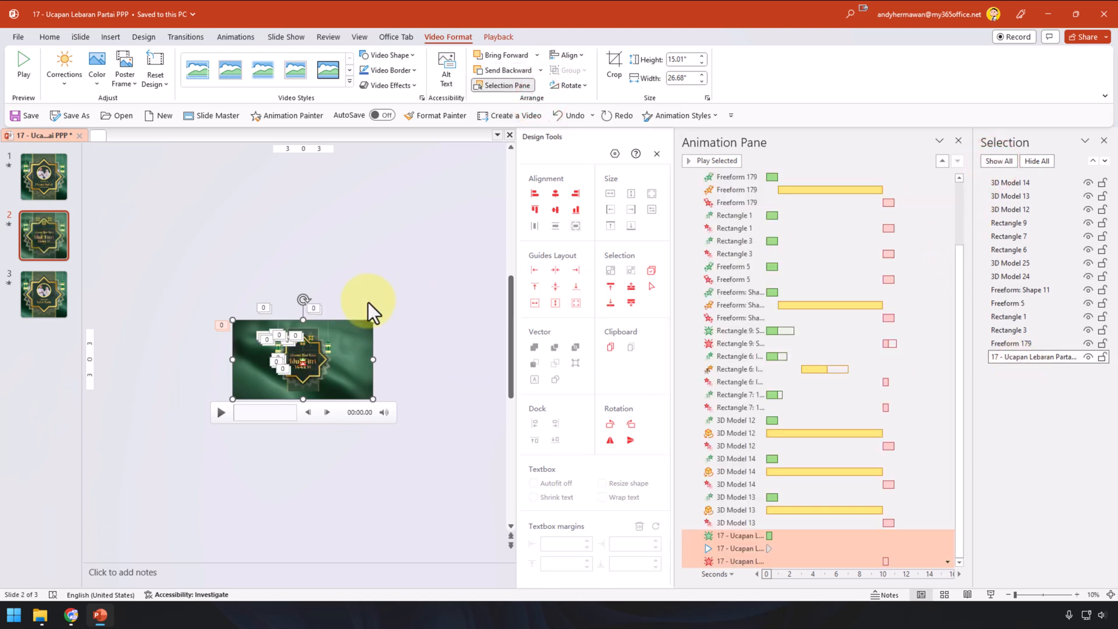
scroll(368, 302, "up", 3)
left_click(404, 313)
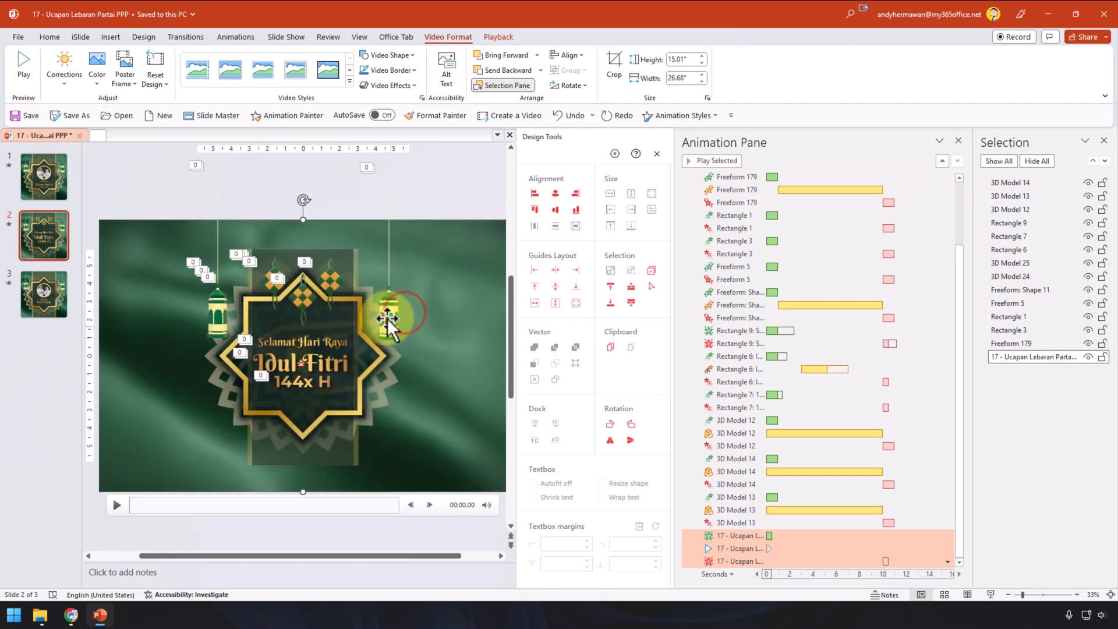
mouse_move(435, 254)
left_mouse_down()
mouse_move(358, 242)
mouse_move(429, 239)
left_mouse_up()
left_click(430, 188)
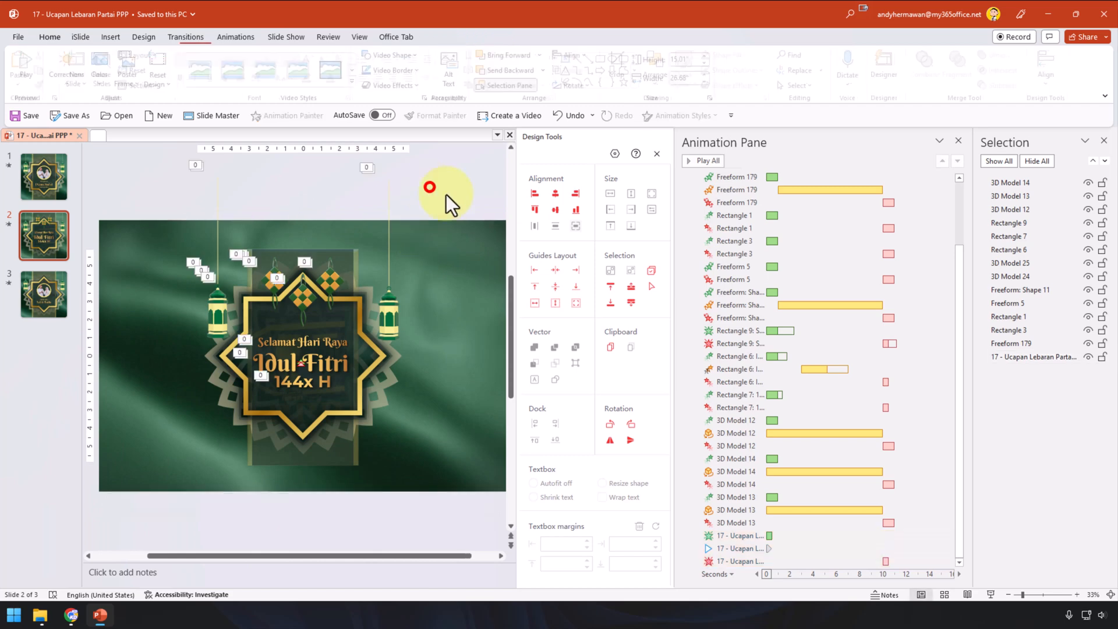
Step: Preview the slide's animations with Play All, then stop the preview
left_click(698, 164)
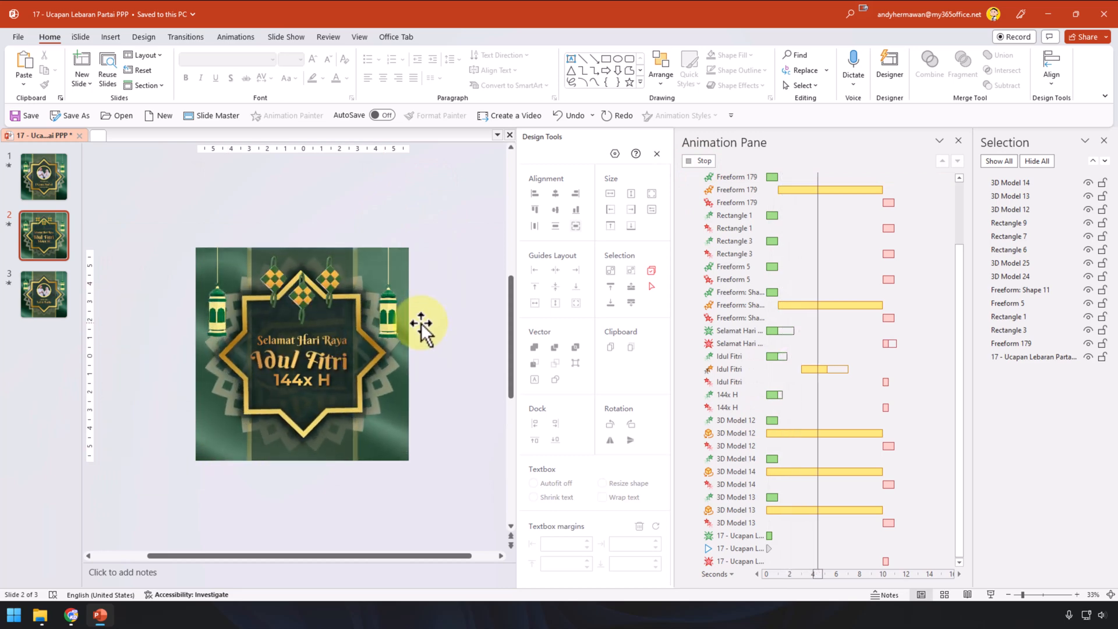
left_click(443, 231)
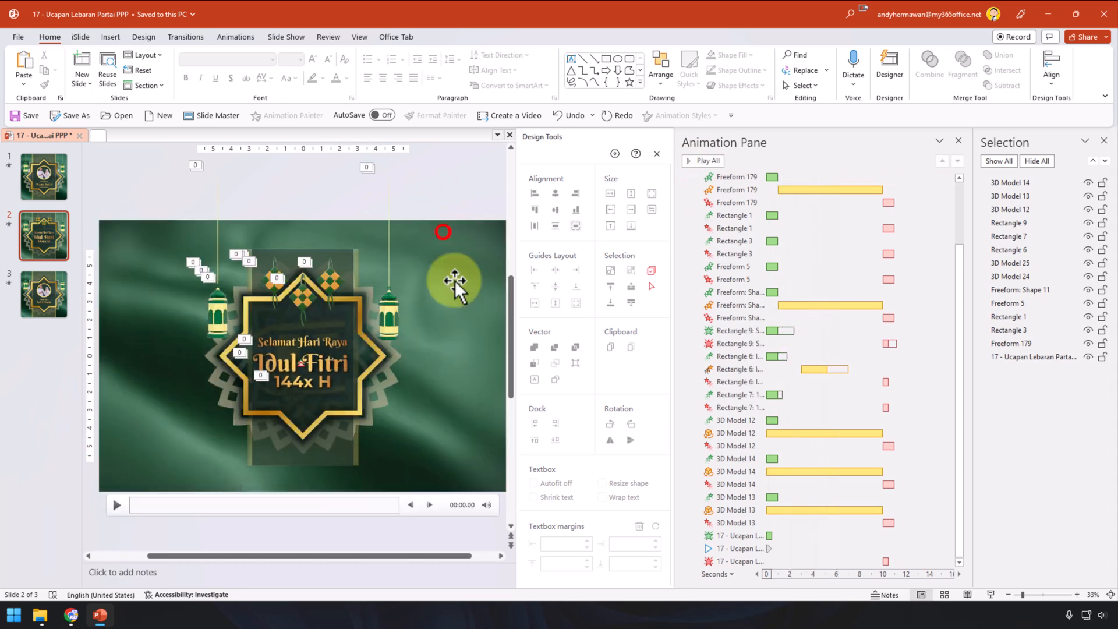
left_click(441, 230)
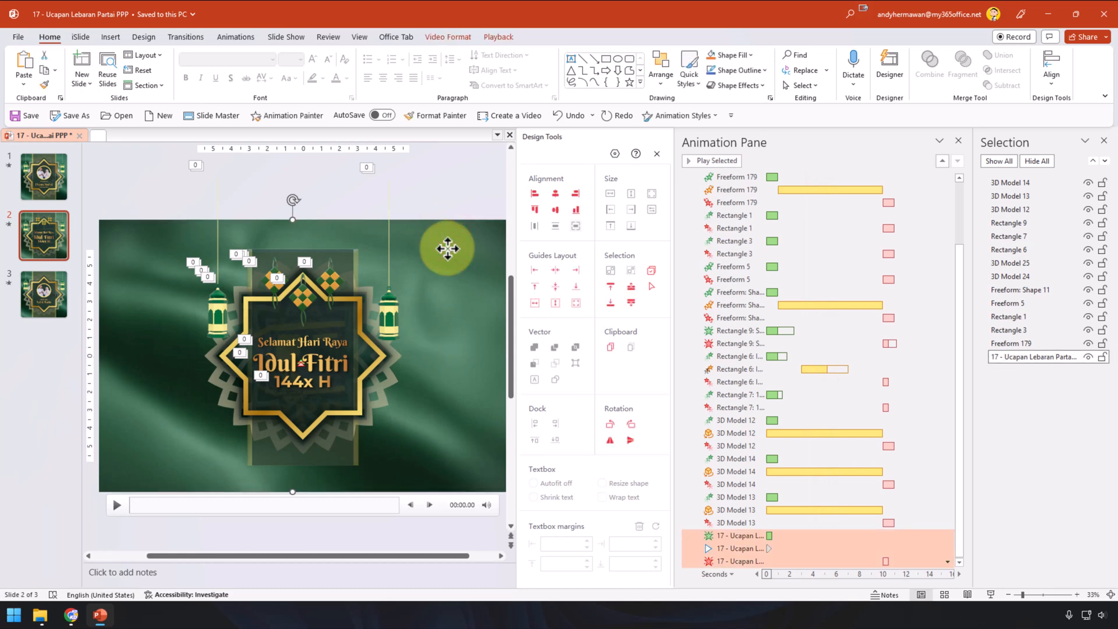
Step: On slide 1, delete the old background video and paste the new flag video
left_click(48, 176)
left_click(449, 242)
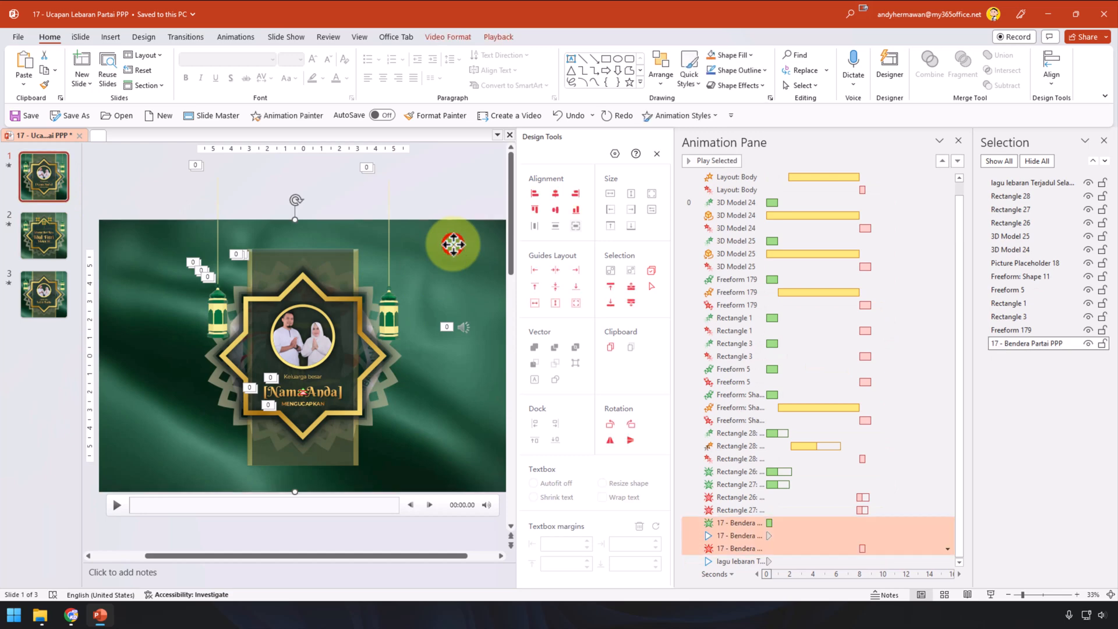
key("Delete")
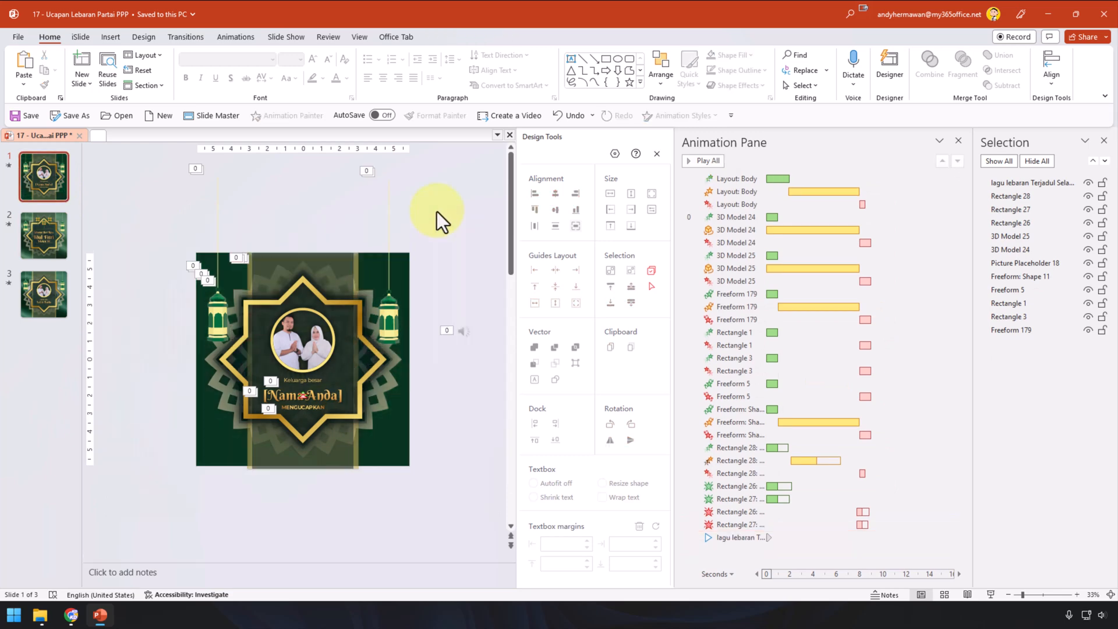
key("ctrl+v")
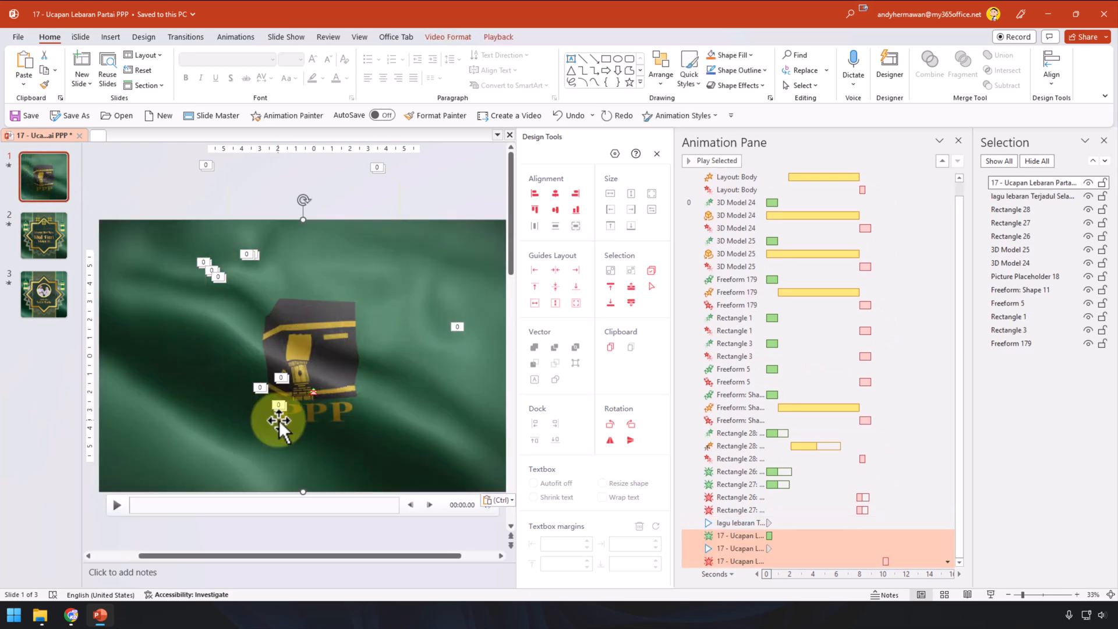
Step: Send the pasted video to the back, behind the greeting design
left_click(459, 36)
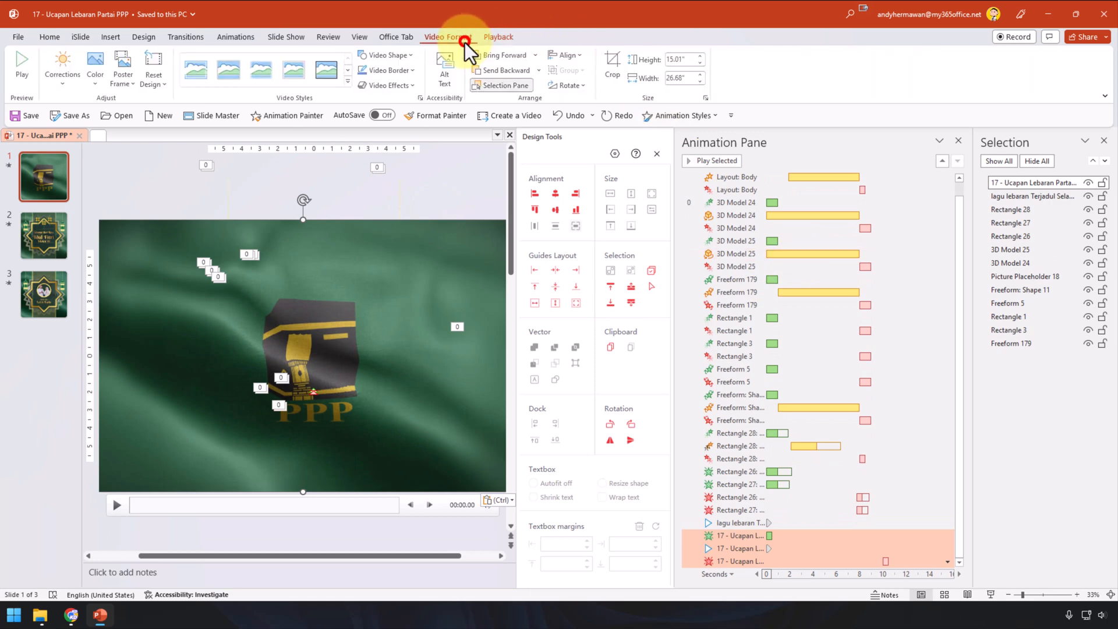
left_click(537, 71)
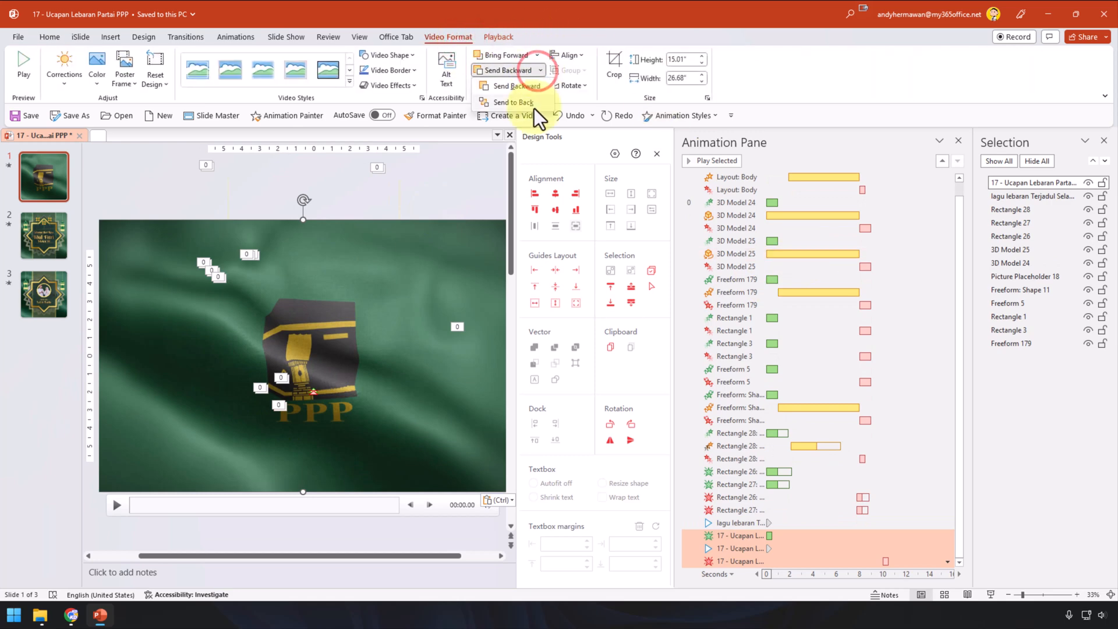
left_click(533, 106)
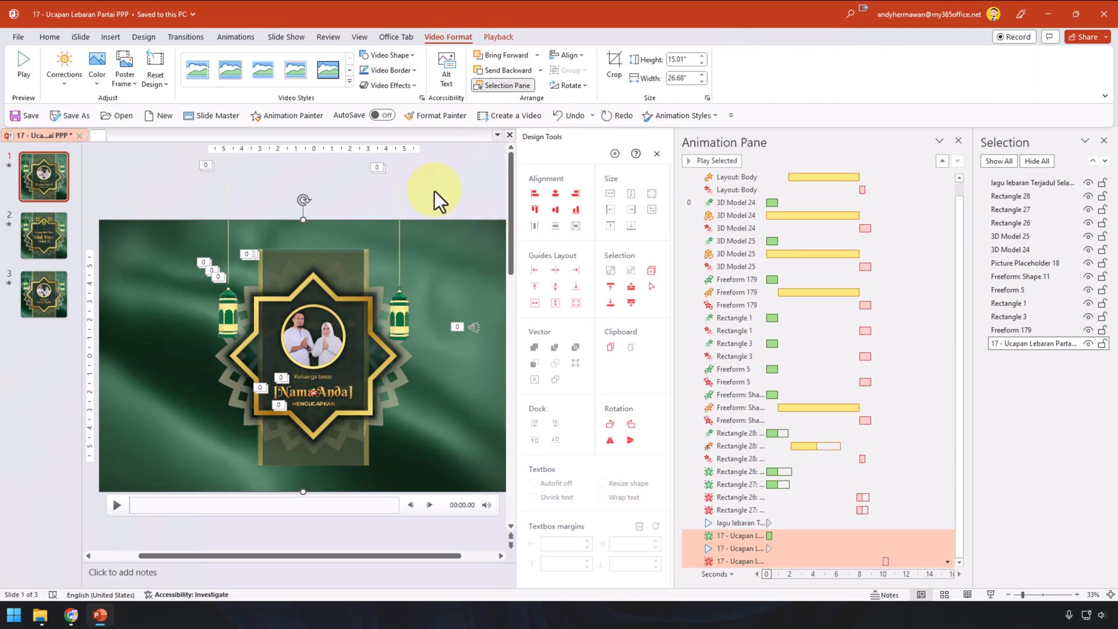
Step: Trim slide 1's background video so it ends at 00:09
left_click(498, 39)
left_click(132, 79)
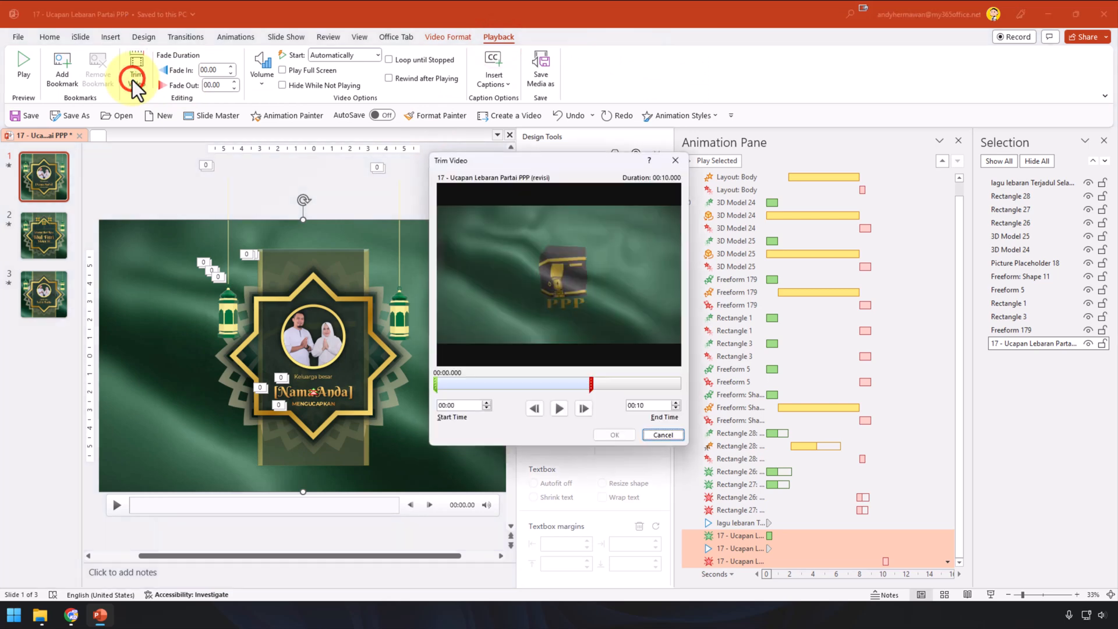
left_click(677, 409)
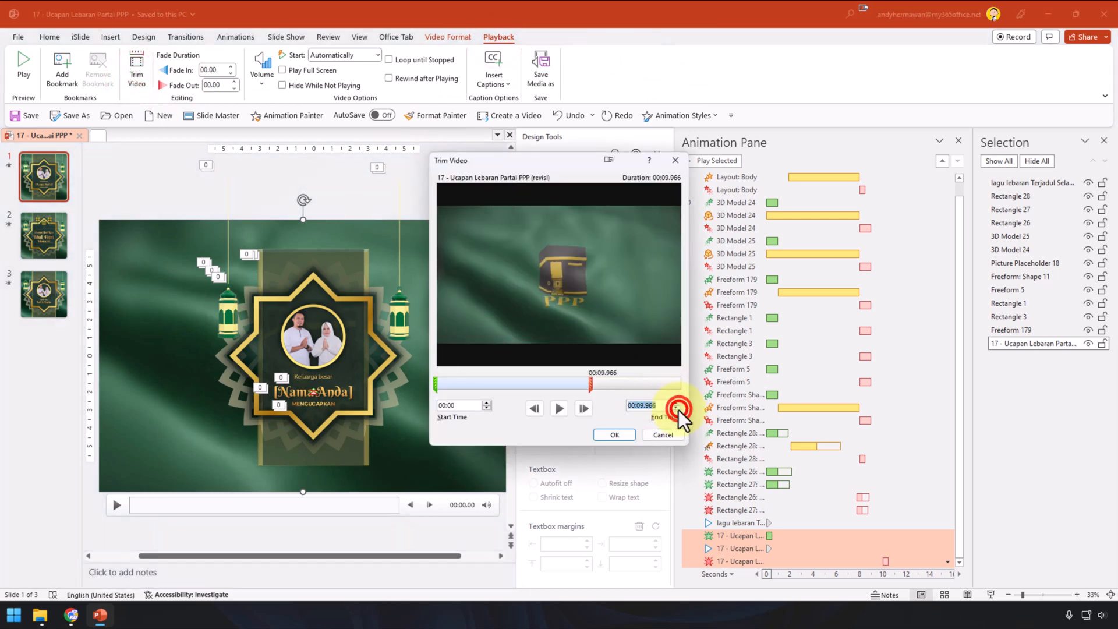
left_click(657, 405)
key("BackSpace")
key("BackSpace")
key("BackSpace")
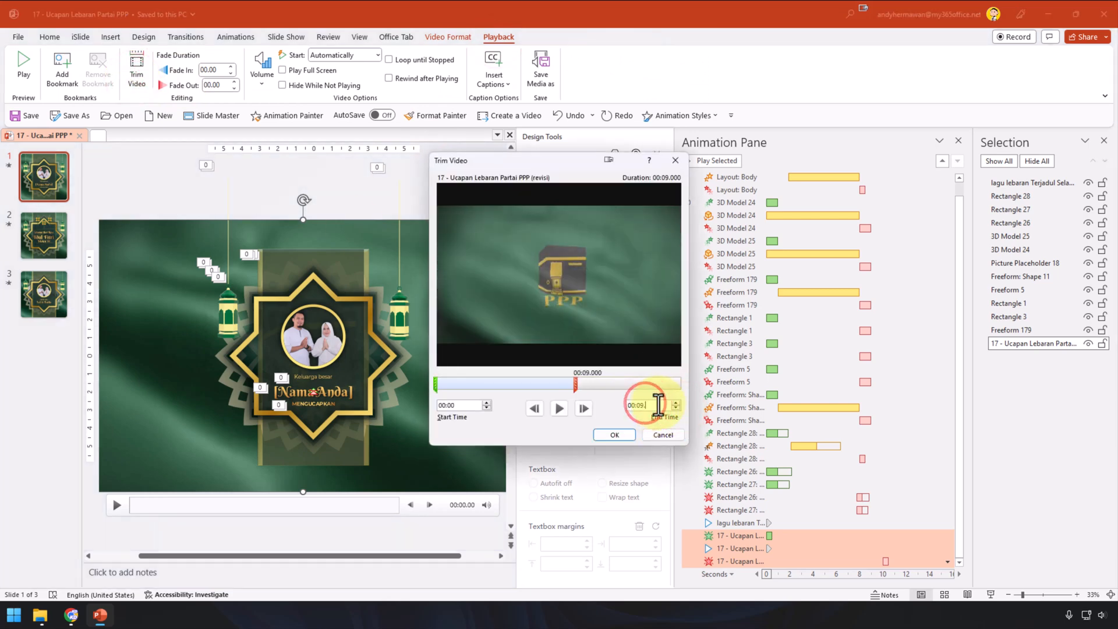
key("BackSpace")
left_click(614, 437)
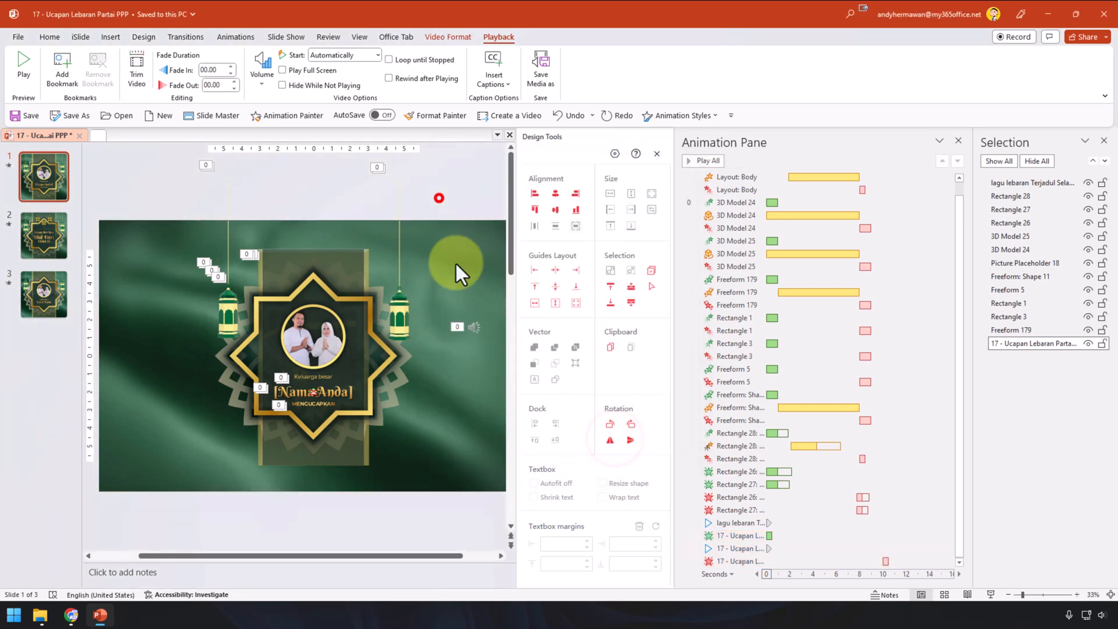
Step: Reduce the video's exit Fade delay to 8 seconds
left_click(457, 263)
left_click(909, 560)
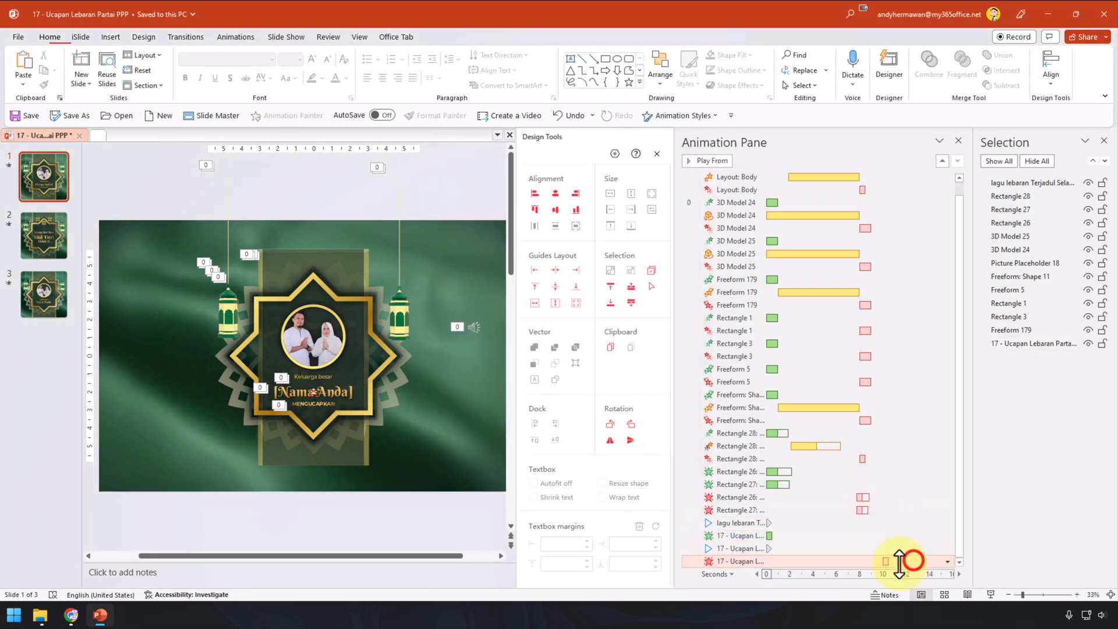
left_click(218, 40)
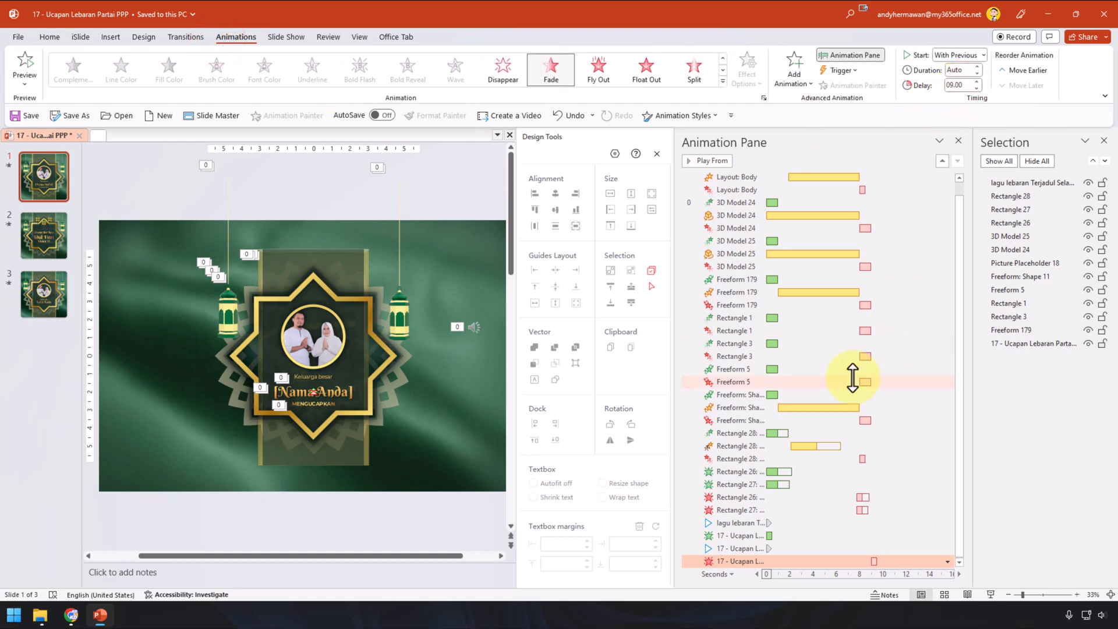
left_click(883, 383)
left_click(896, 561)
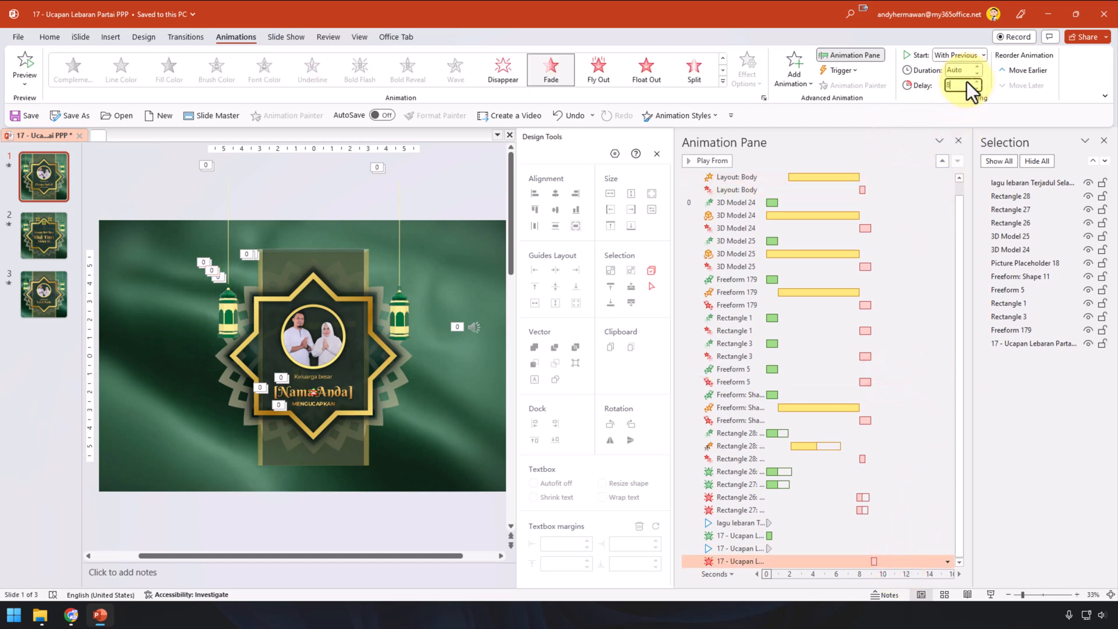
left_click(470, 250)
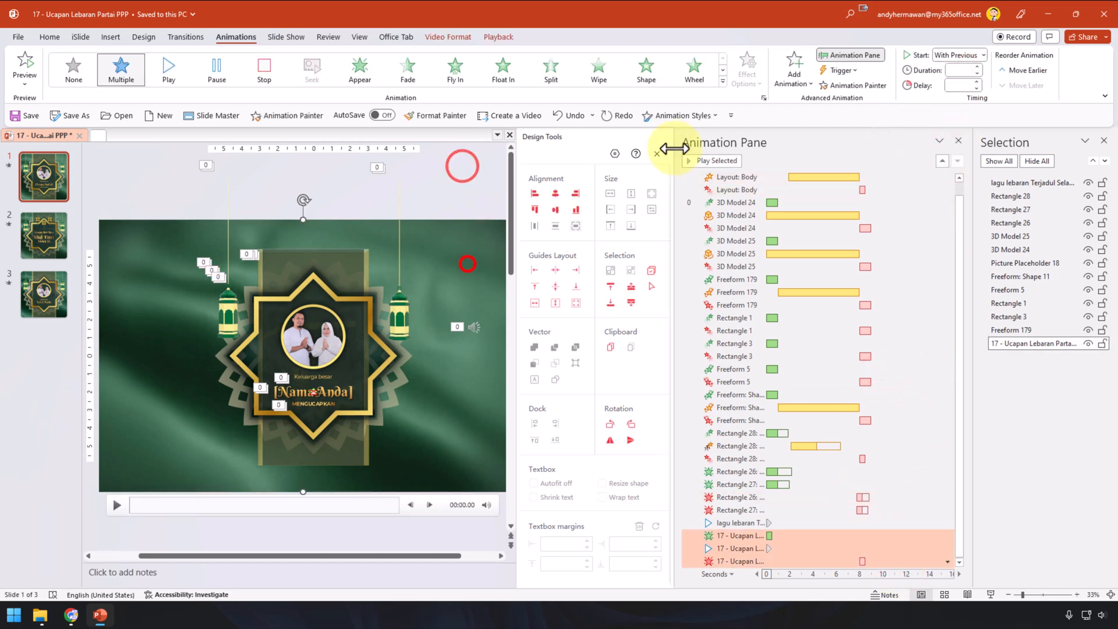
left_click(694, 162)
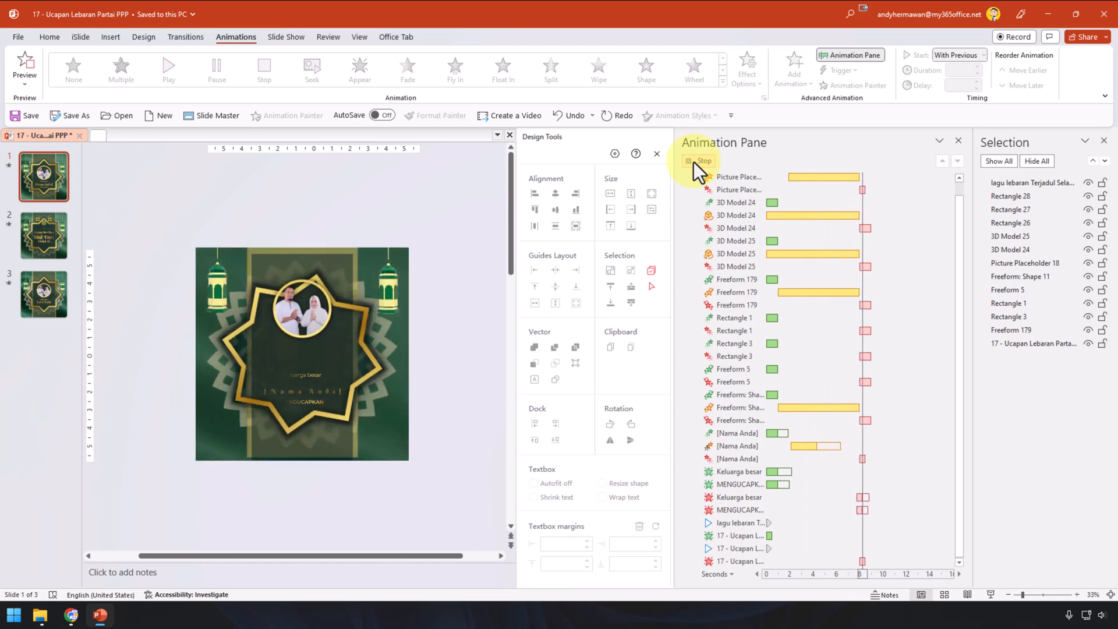
left_click(383, 178)
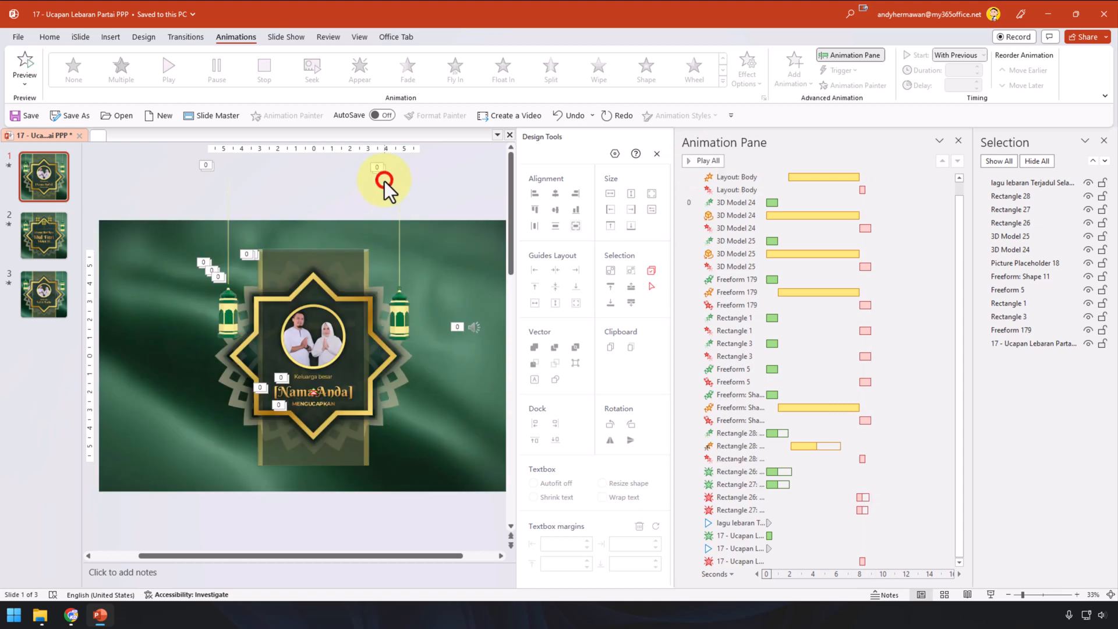
left_click(438, 264)
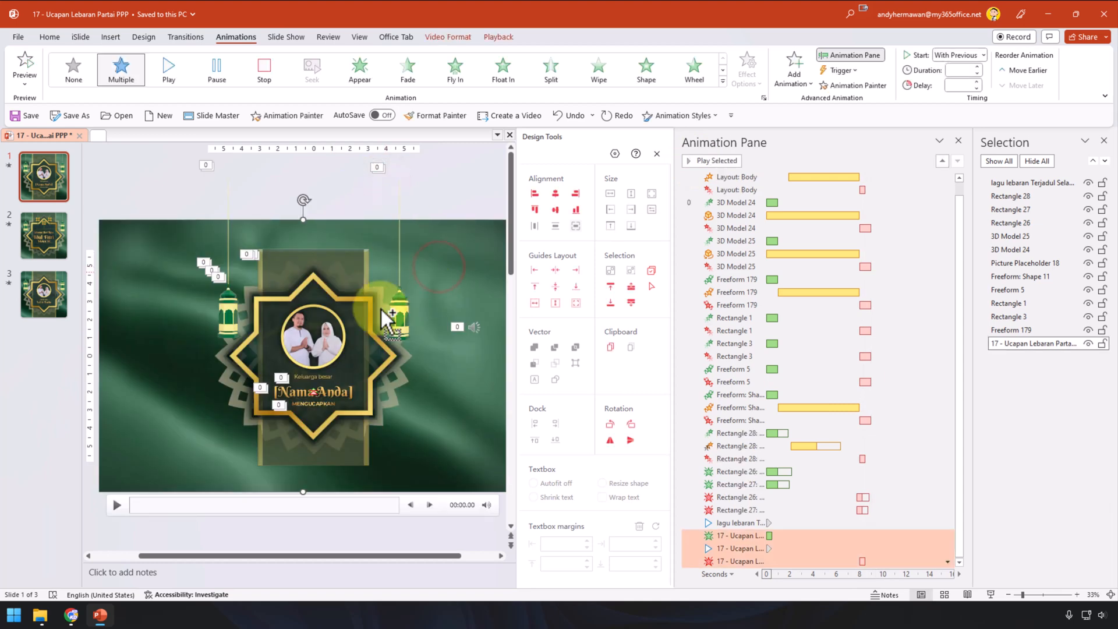
Step: Paste the new flag video onto slide 3 and send it to the back
left_click(32, 309)
left_click(459, 250)
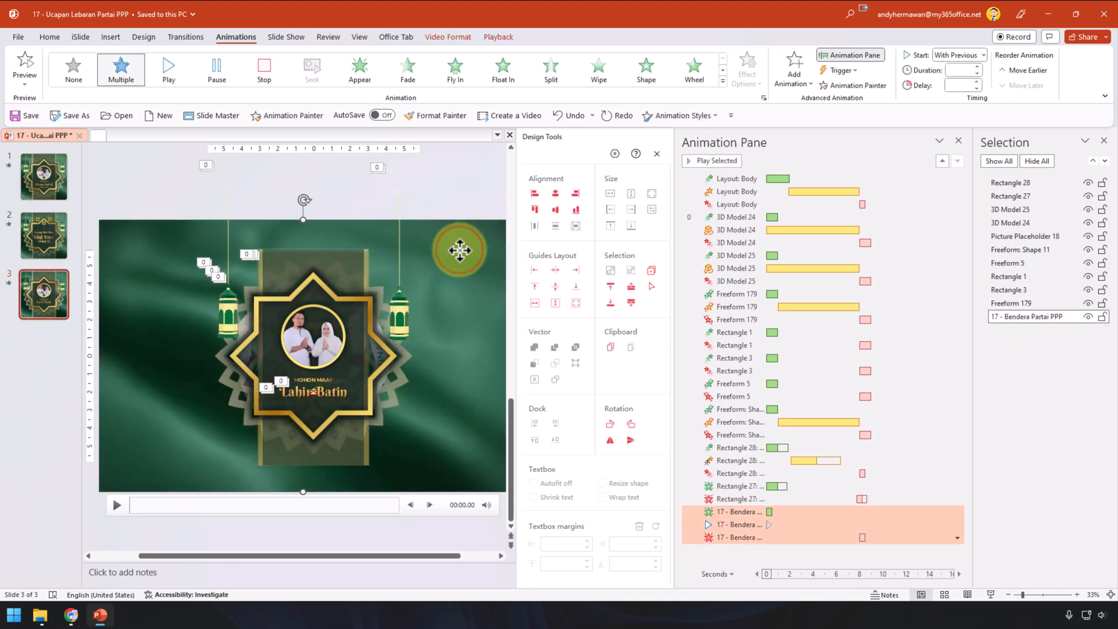
key("ctrl+v")
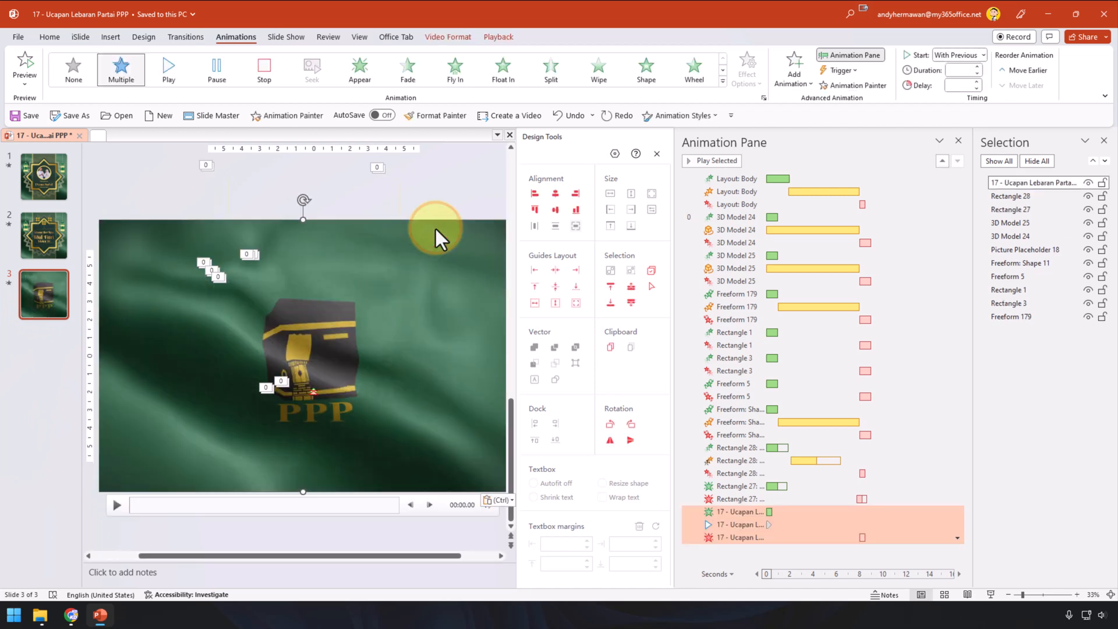
left_click(467, 39)
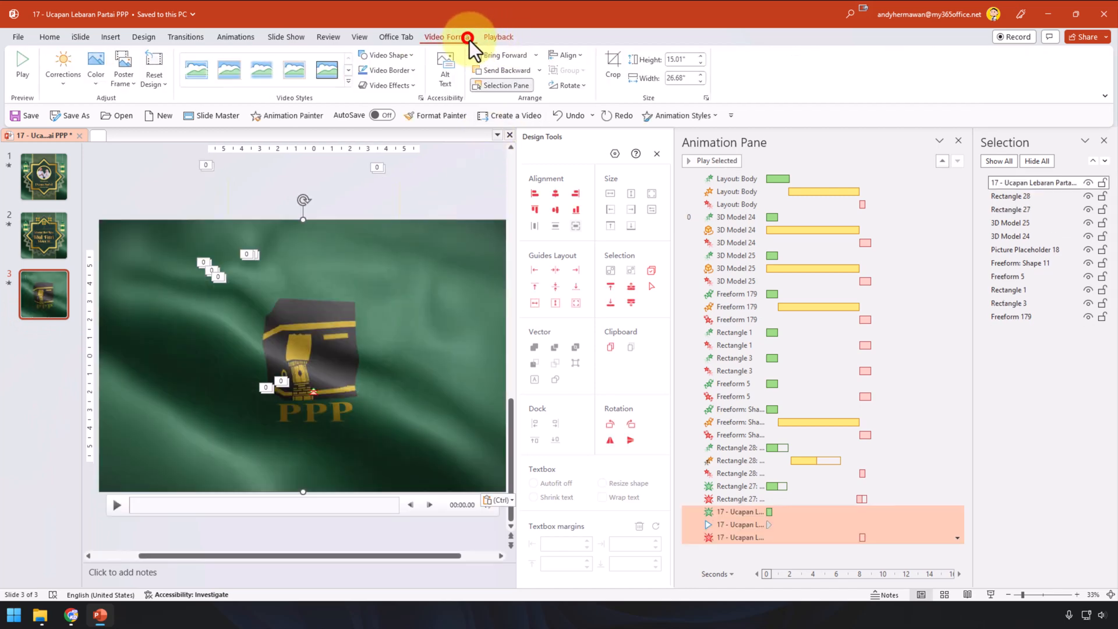
left_click(542, 70)
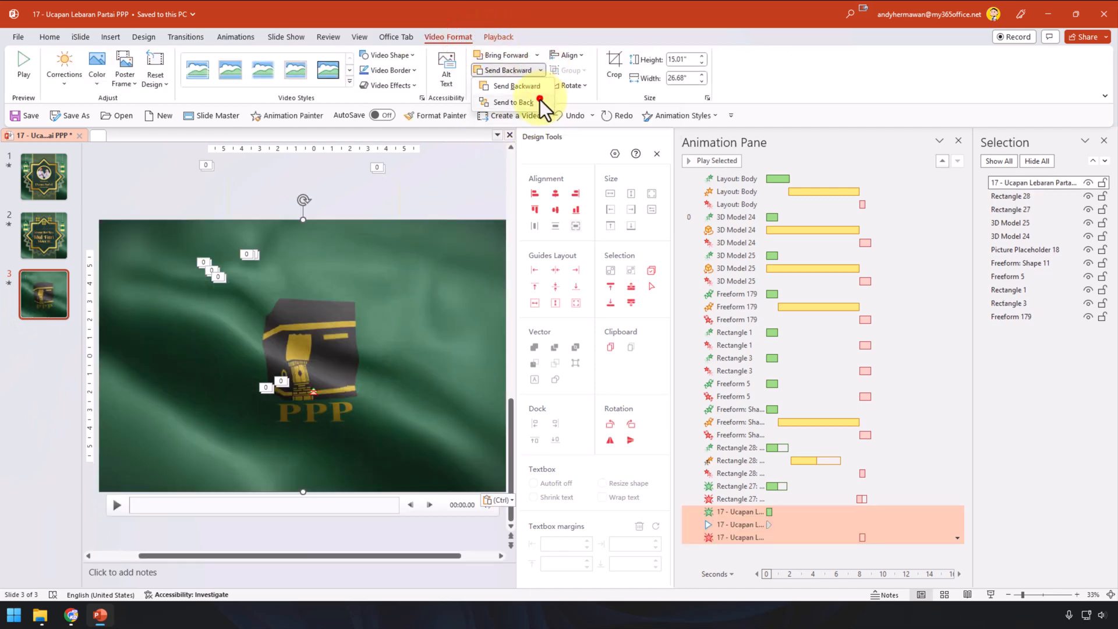
left_click(540, 99)
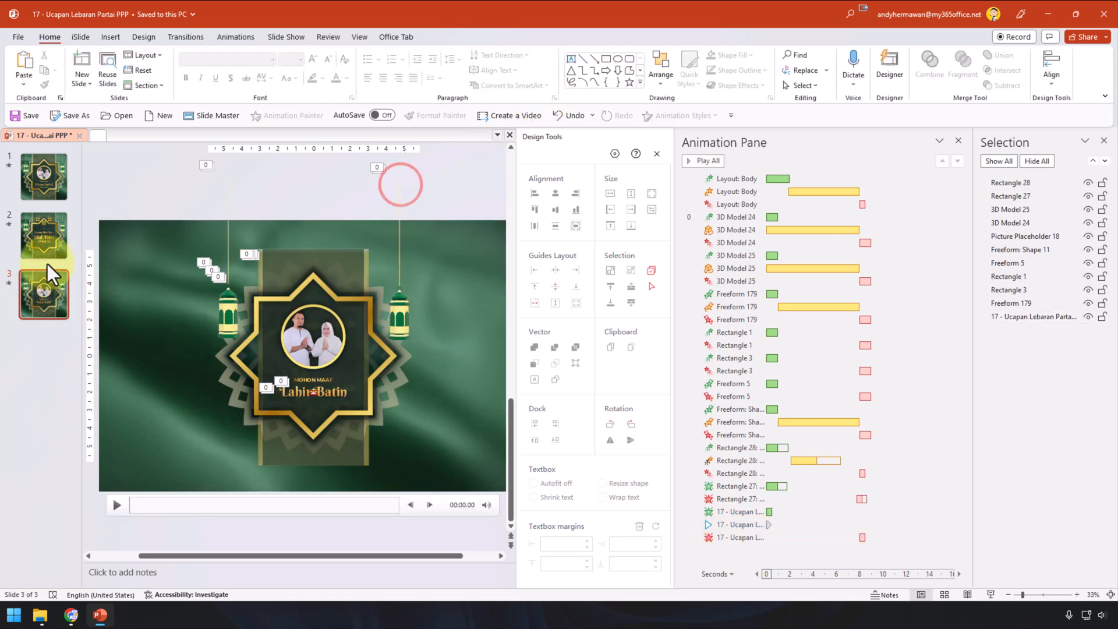
Step: Glance at slide 1, then return to slide 3 and select its flag video
left_click(50, 185)
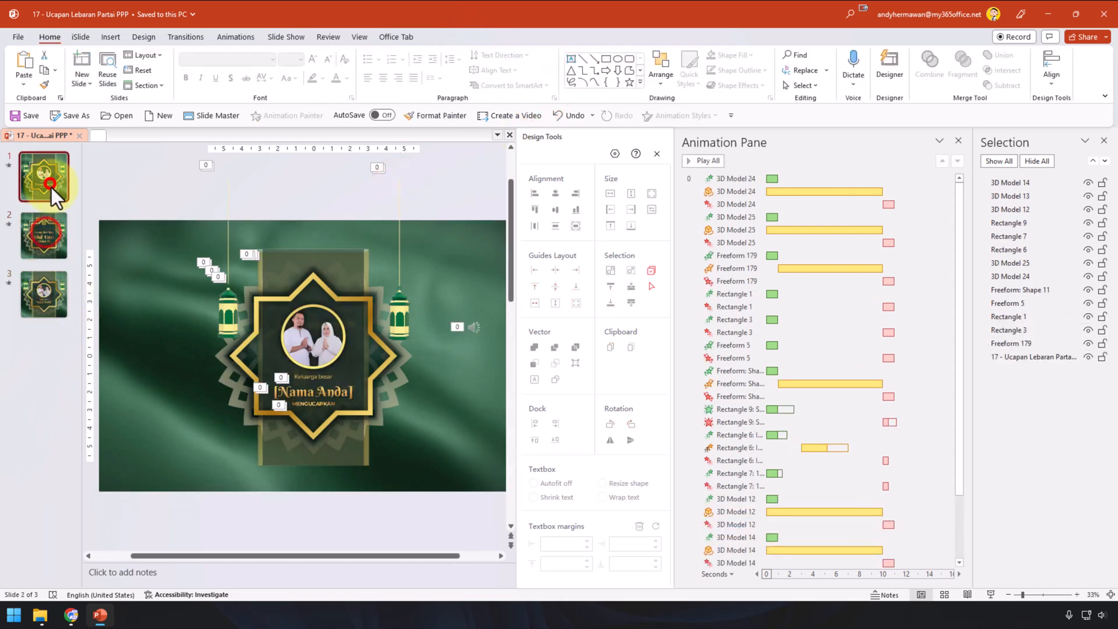
left_click(45, 289)
left_click(443, 249)
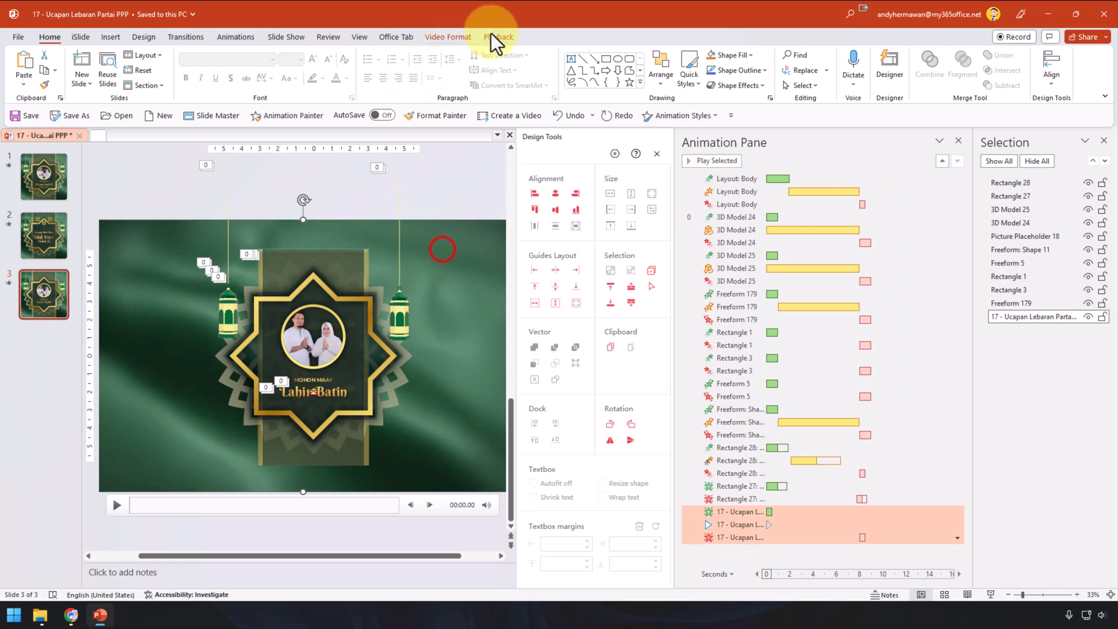
Step: Check slide 3's video end time in Trim Video and cancel without changes
left_click(498, 37)
left_click(138, 67)
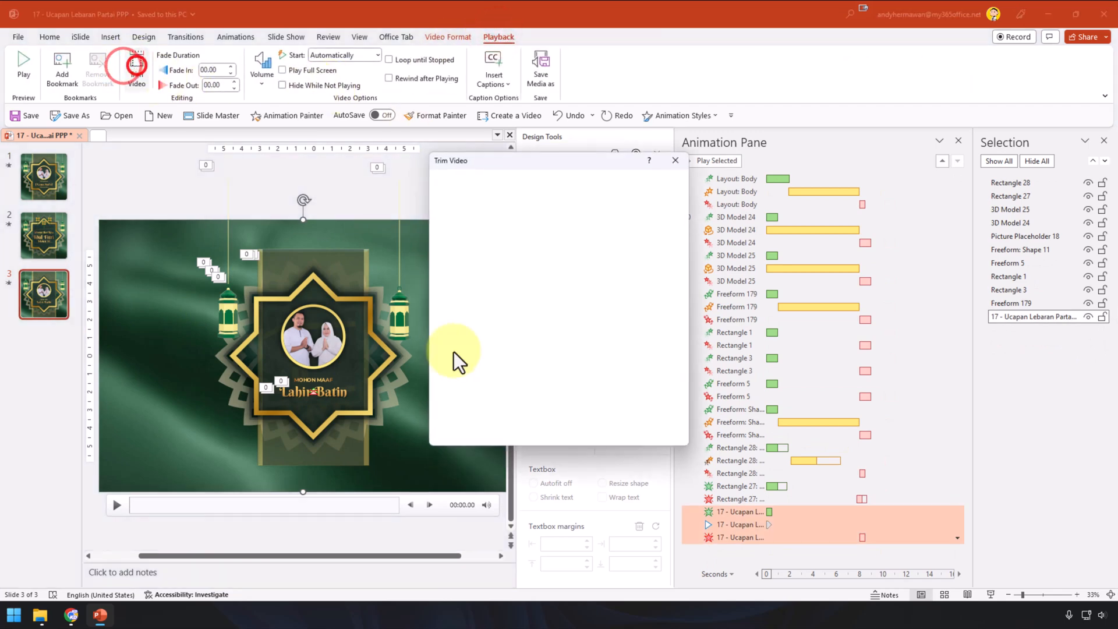
double_click(650, 404)
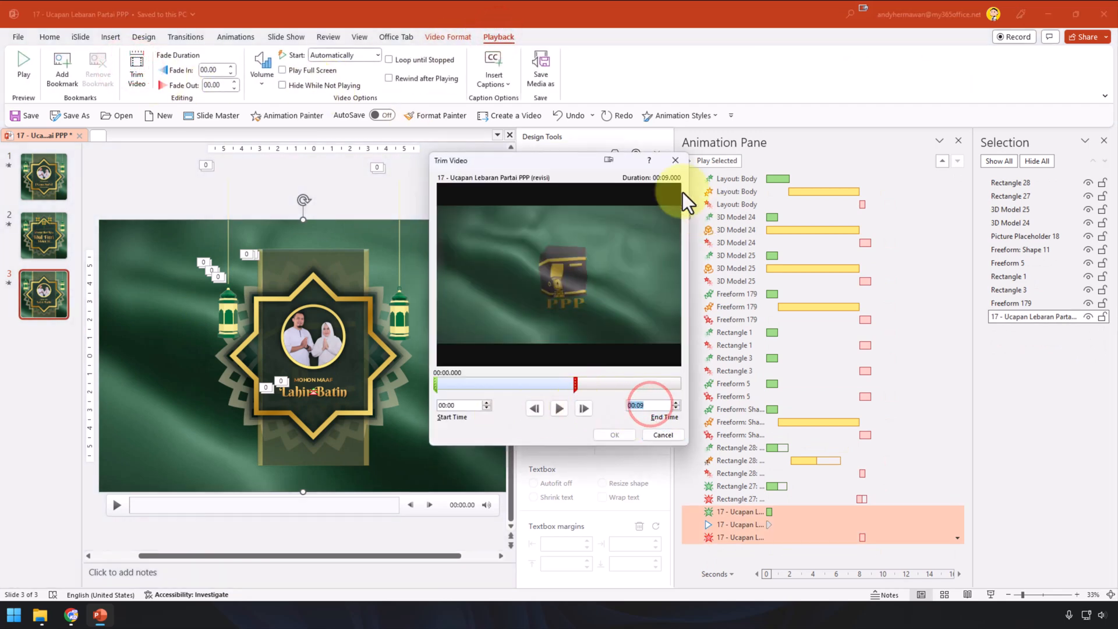
left_click(662, 435)
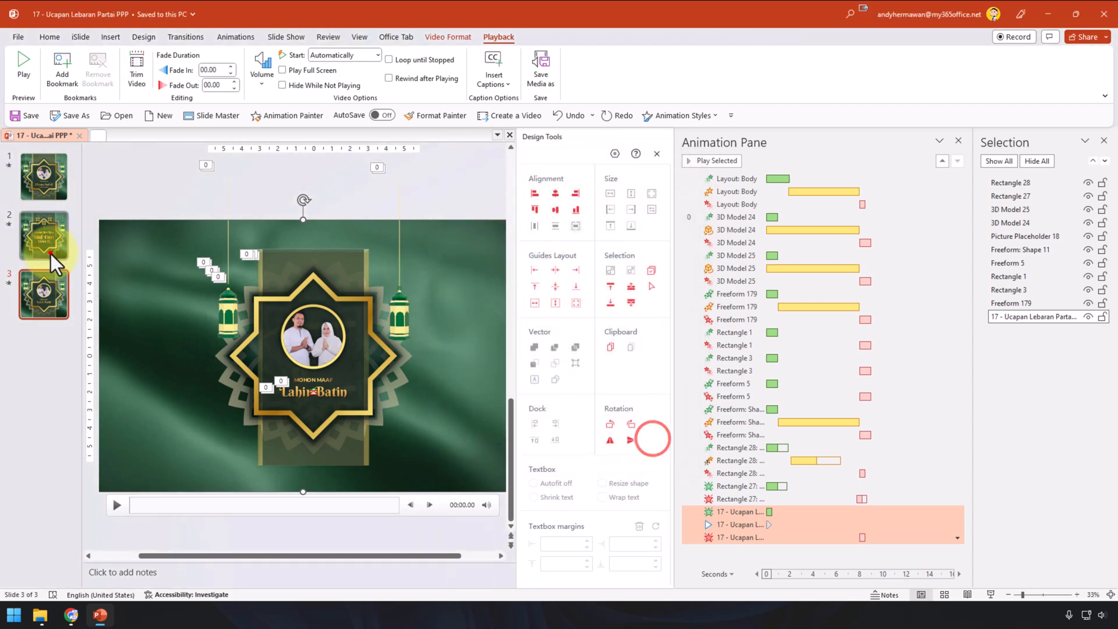
Step: Check slide 2's video length (00:10) in Trim Video, cancel, and deselect it
left_click(51, 254)
left_click(145, 267)
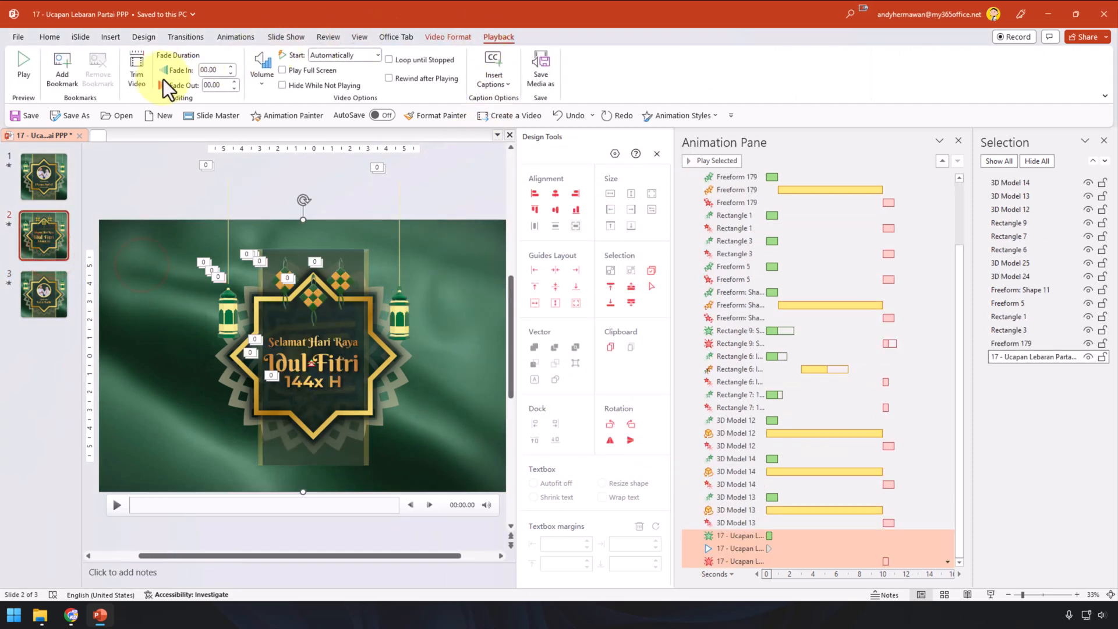
left_click(142, 77)
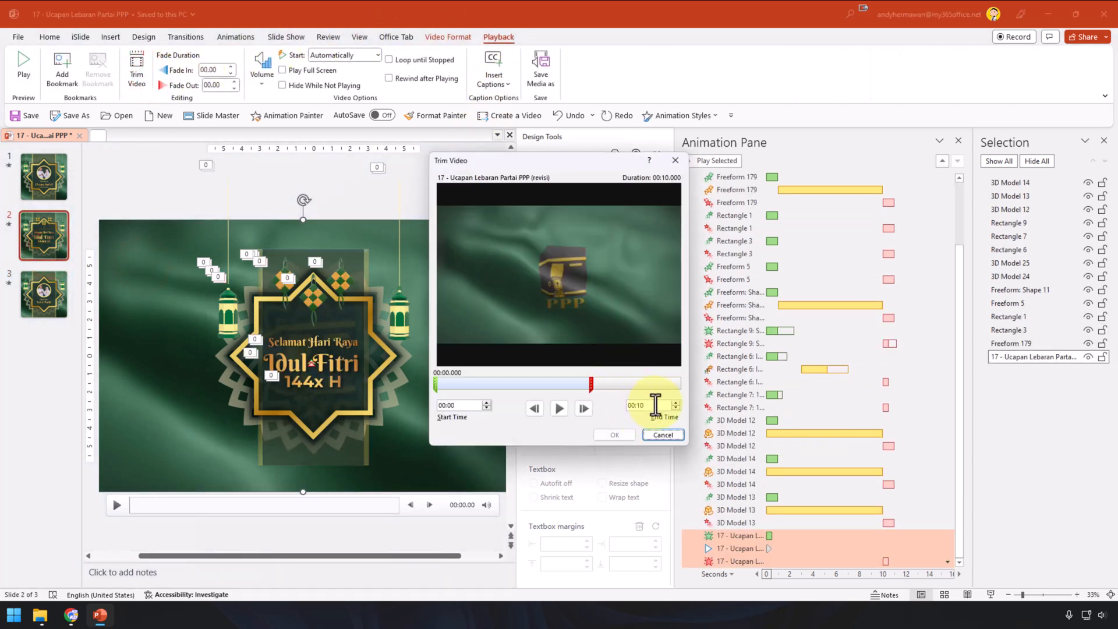
left_click(663, 436)
left_click(179, 205)
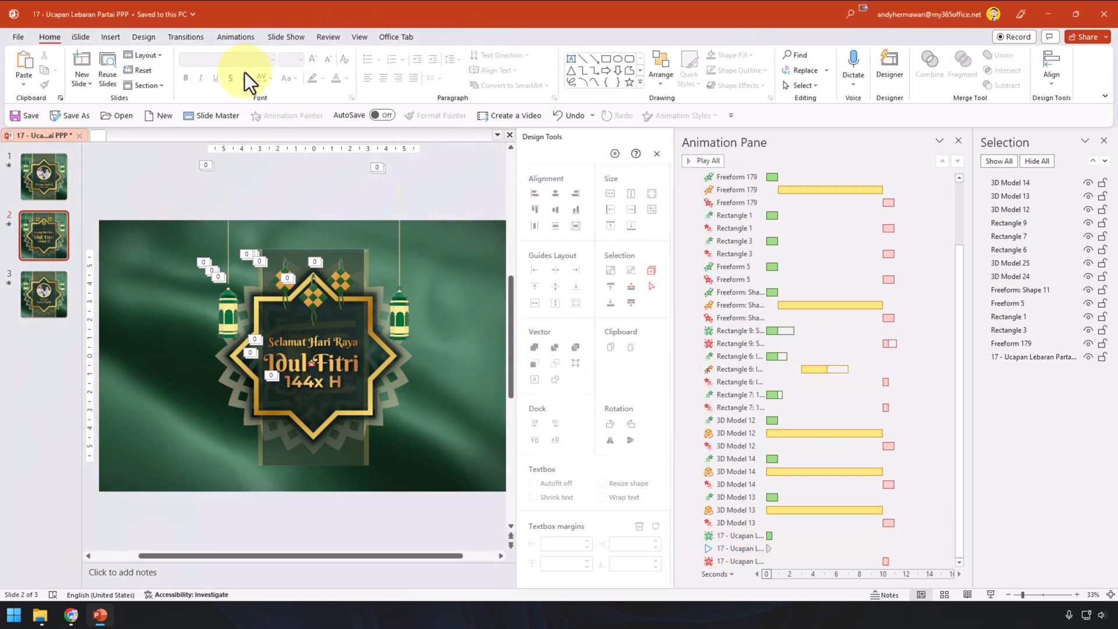
mouse_move(229, 282)
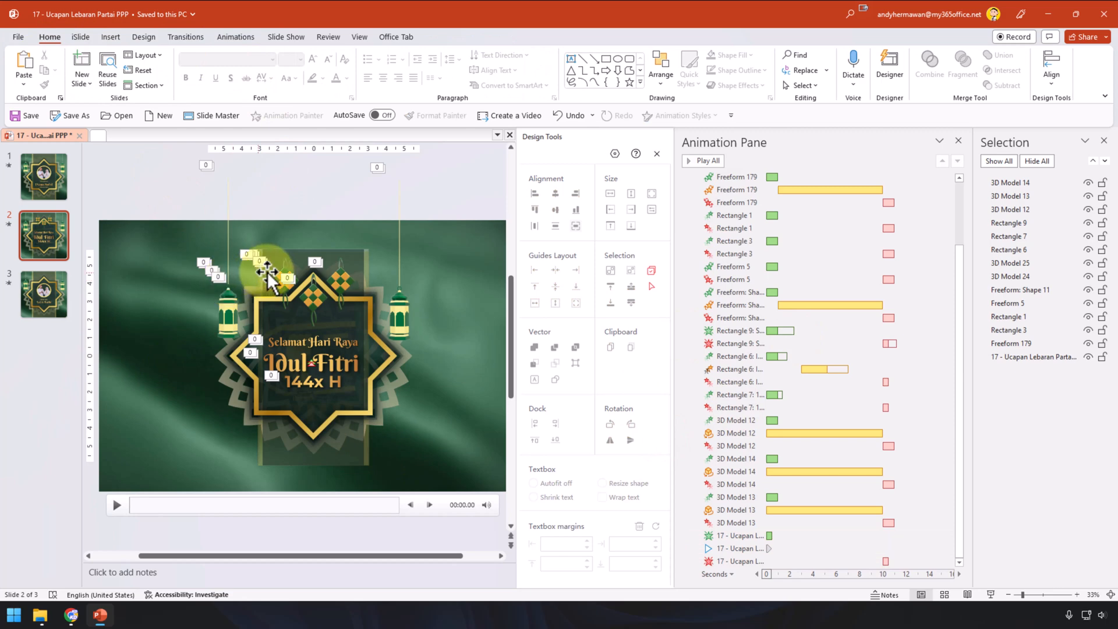
Step: Start a Create a Video export at Full HD (1080p) resolution
left_click(18, 36)
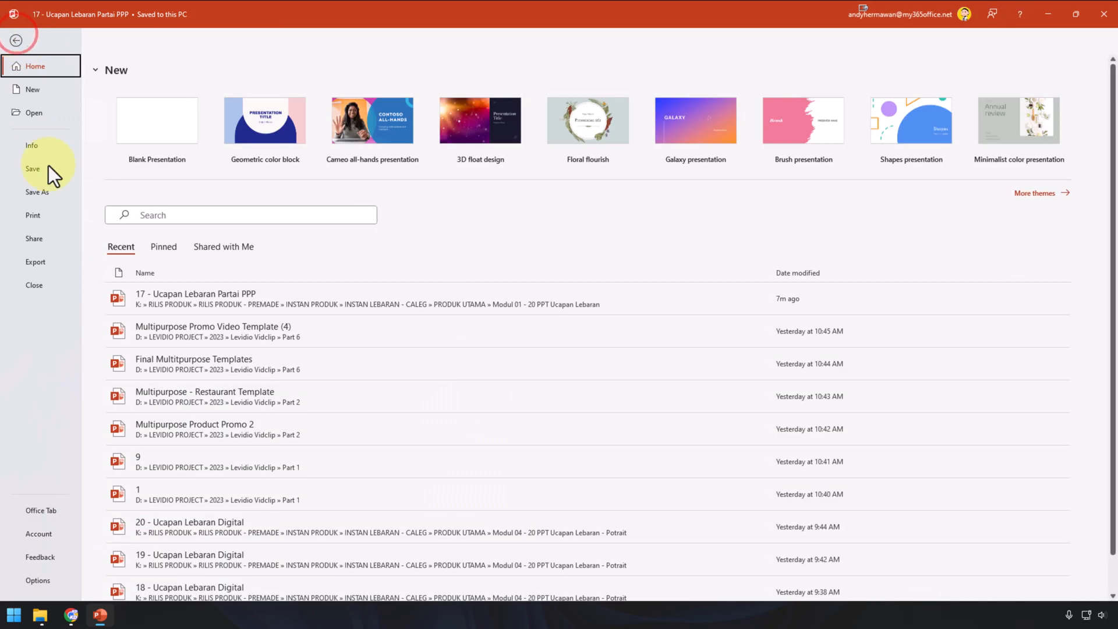
left_click(43, 260)
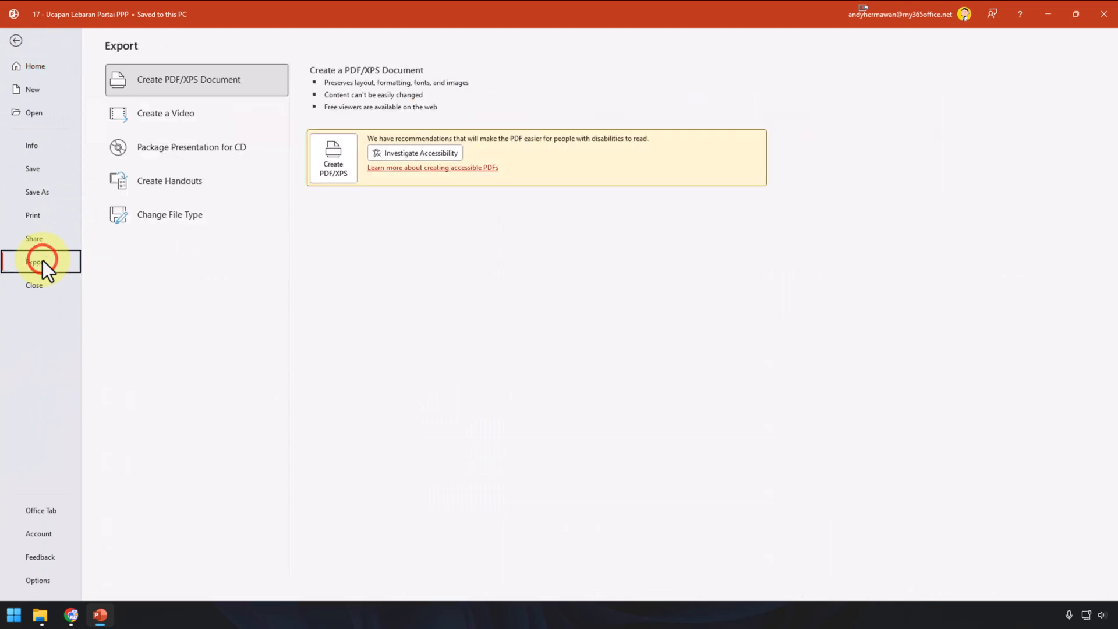
left_click(212, 121)
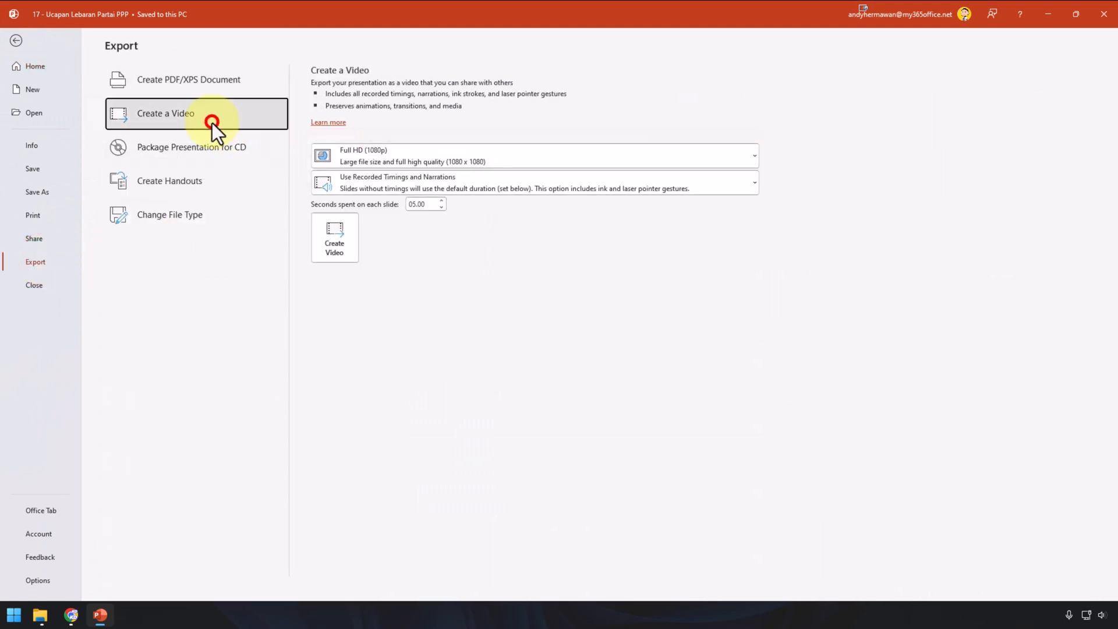
left_click(384, 160)
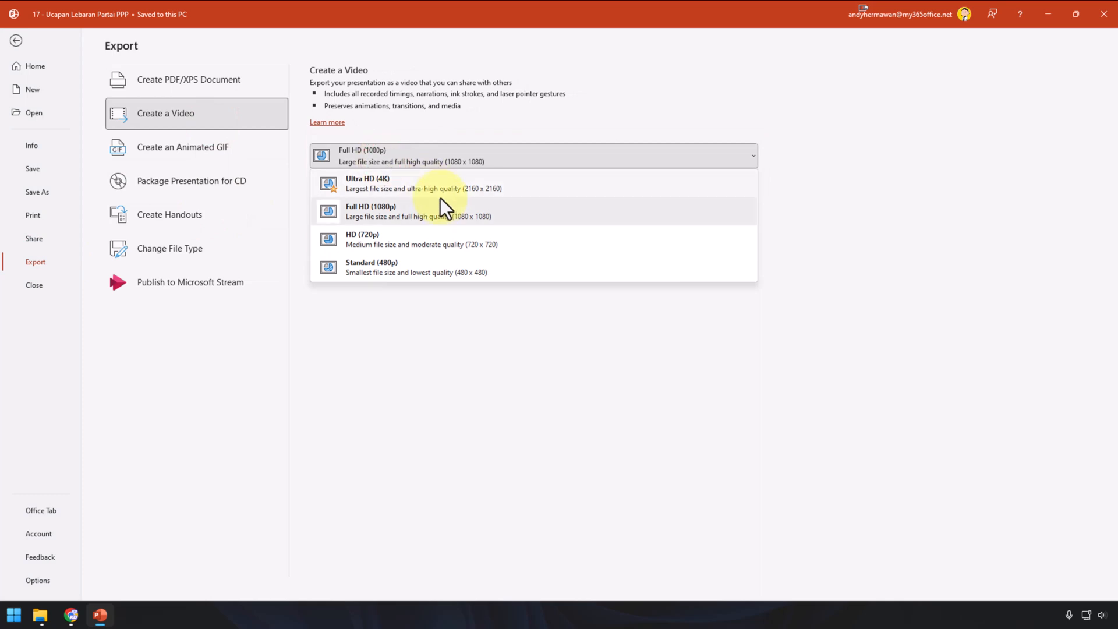
left_click(362, 208)
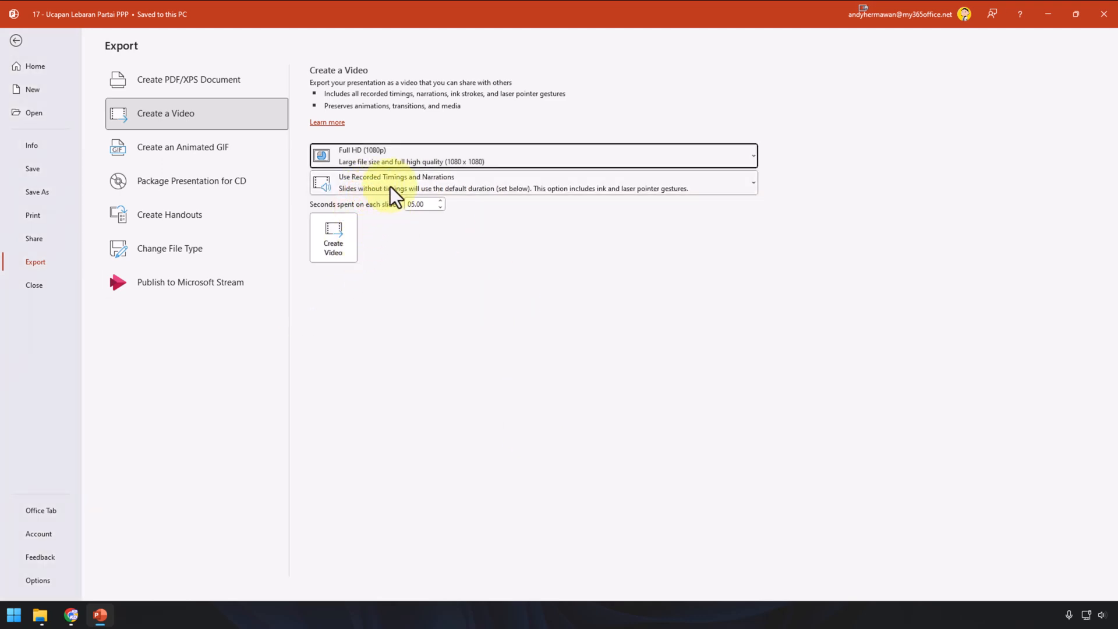
Step: Set 0 seconds spent on each slide and begin creating the video
left_click(432, 203)
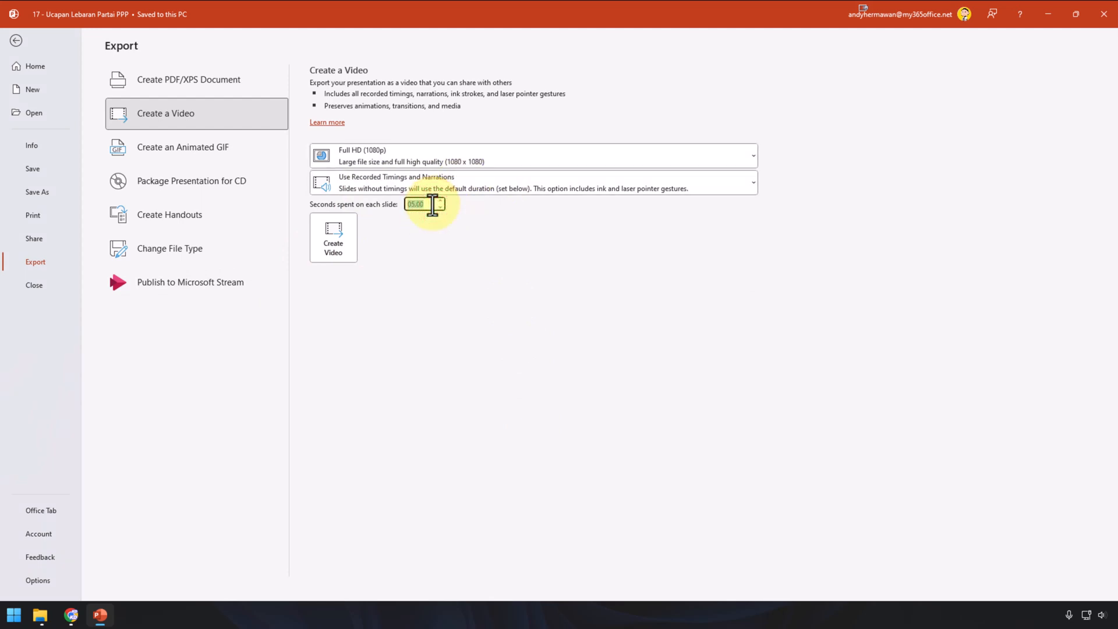
type("0")
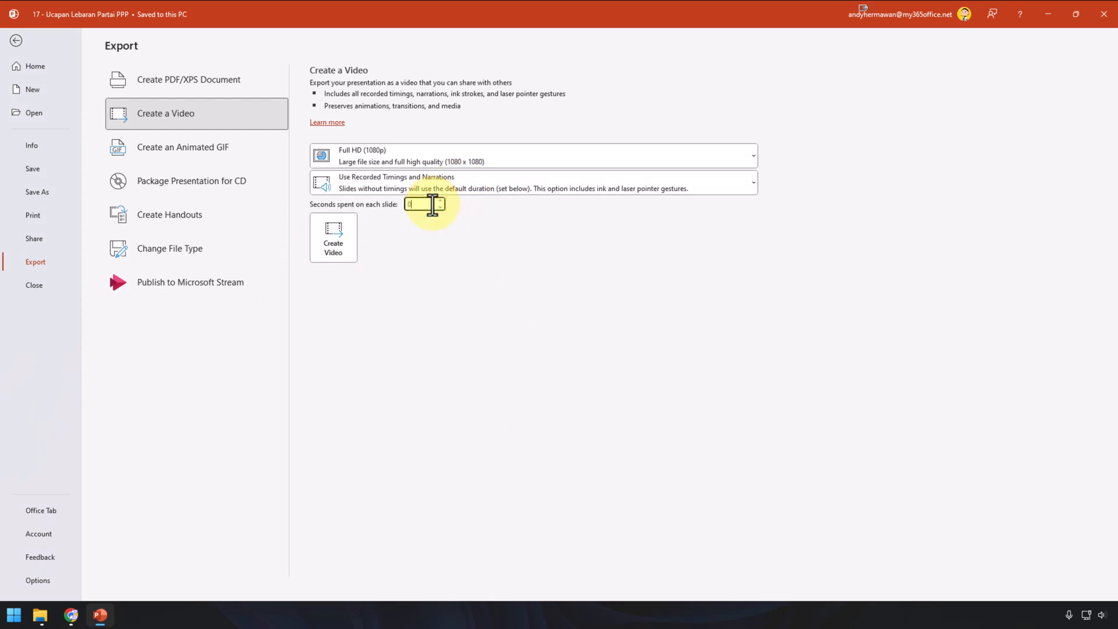
left_click(334, 253)
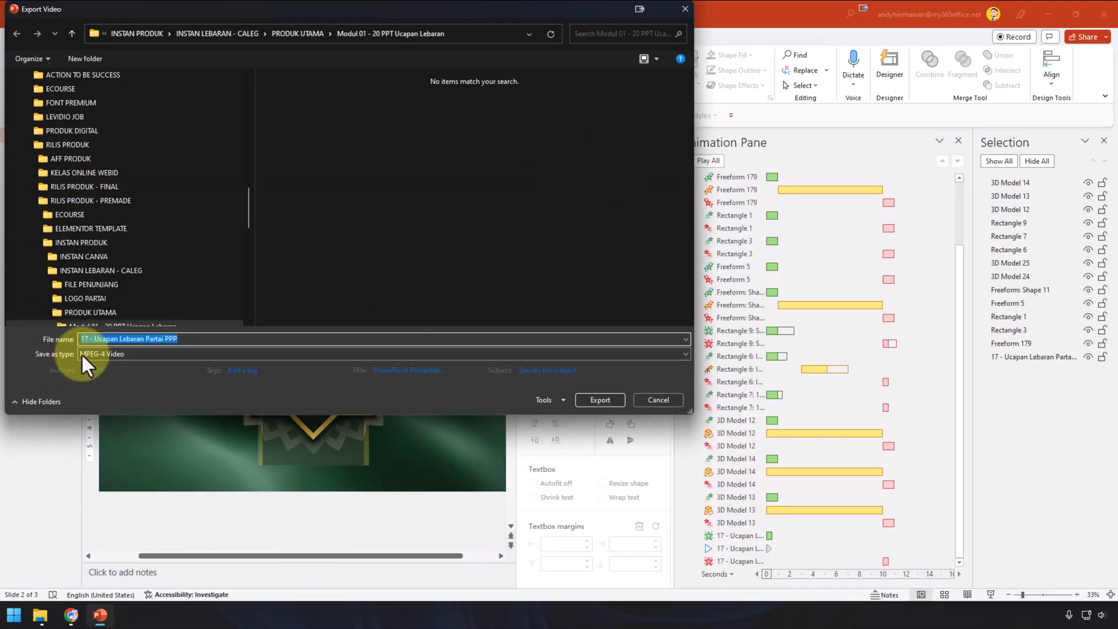
Step: Export the video as Windows Media Video, '17 - Ucapan Lebaran Partai PPP.wmv'
left_click(113, 353)
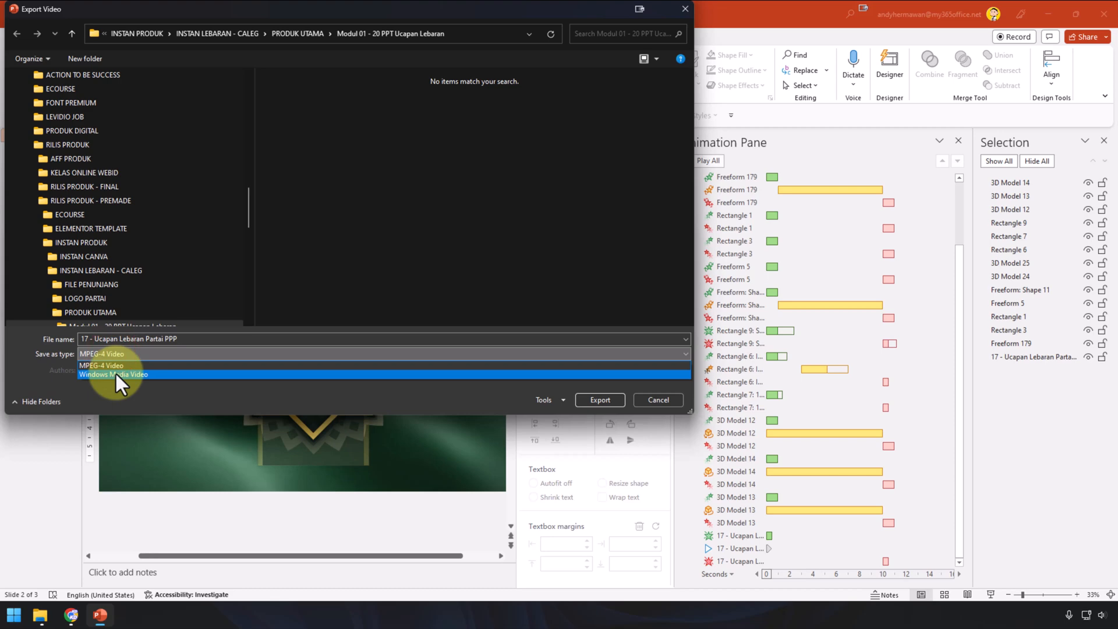
left_click(114, 372)
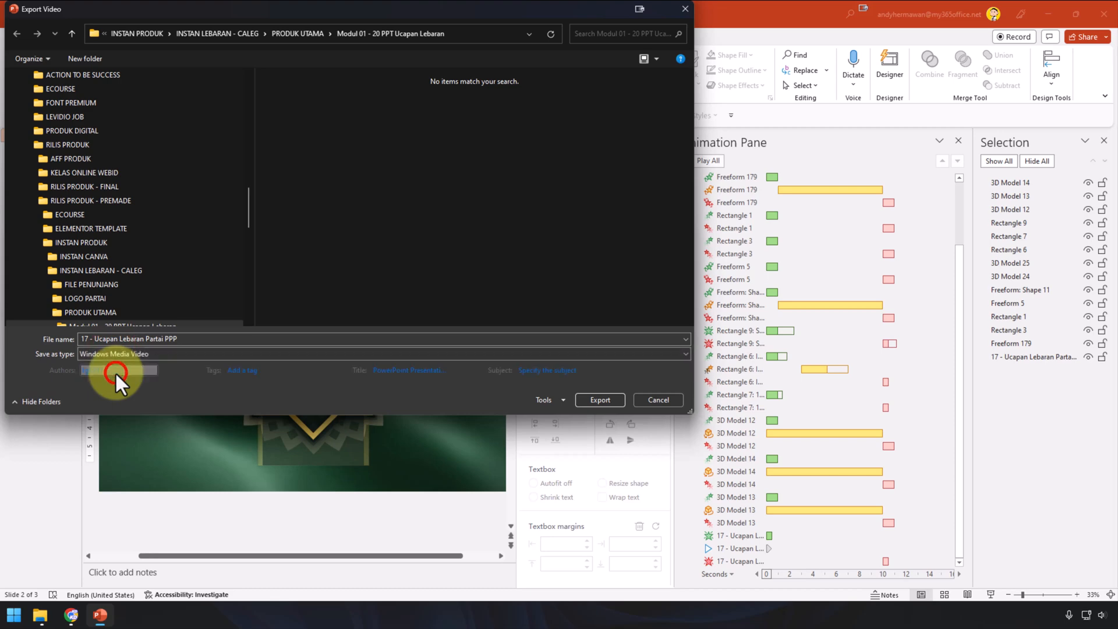
left_click(82, 353)
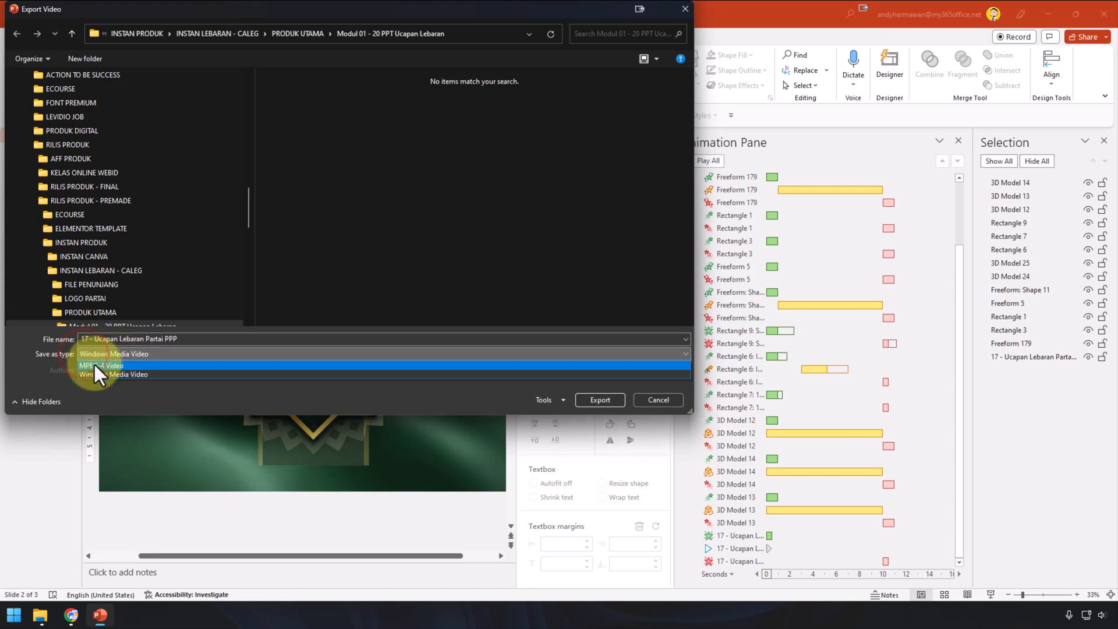
left_click(101, 353)
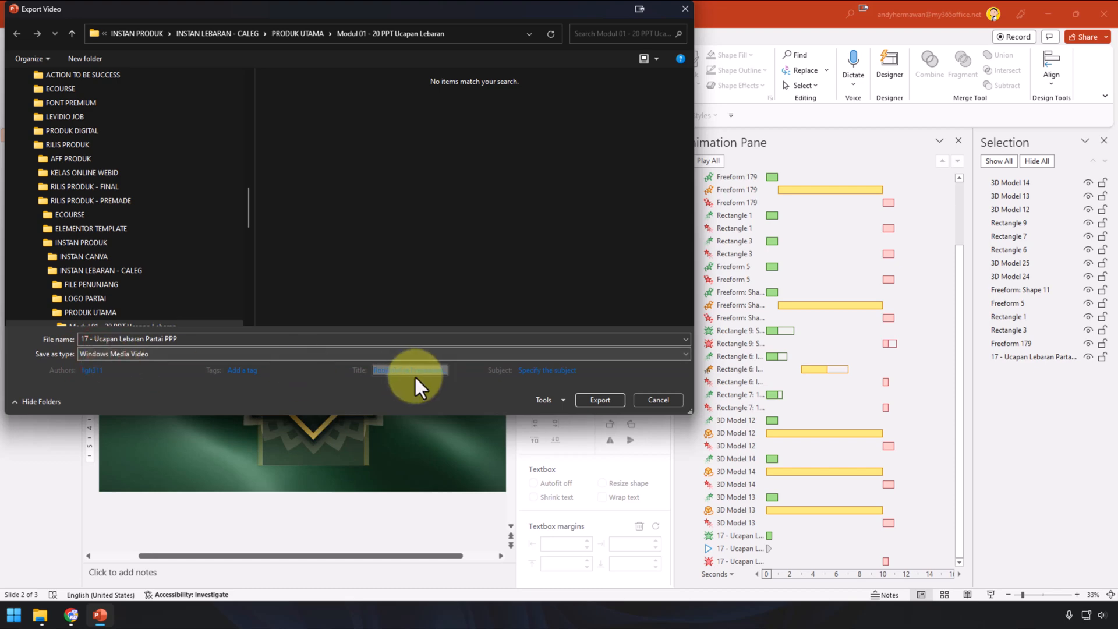
left_click(596, 400)
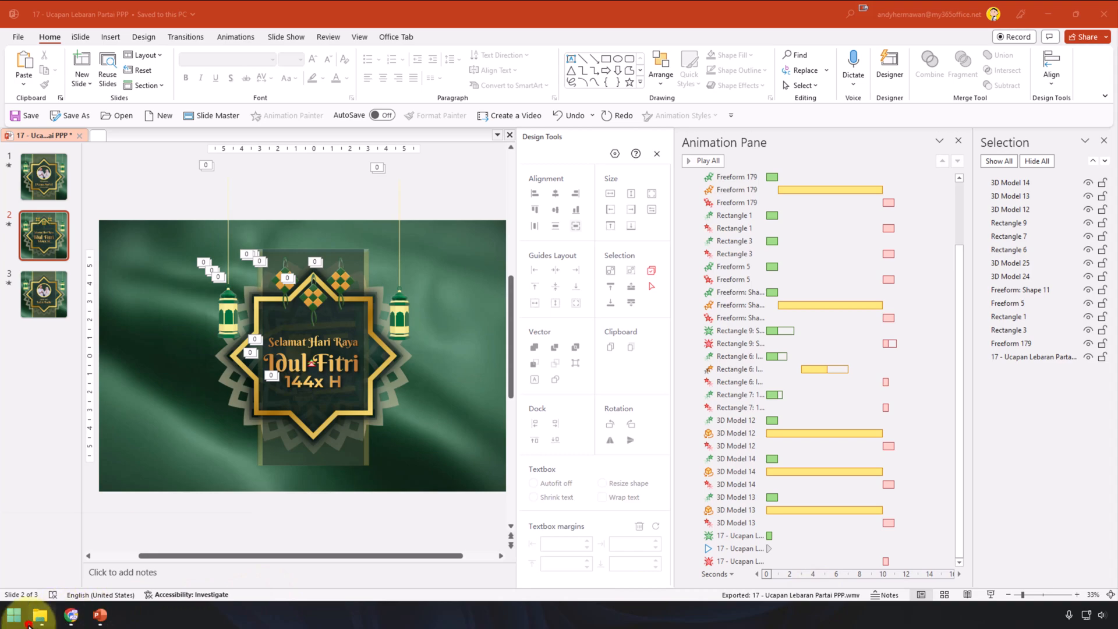
Step: Play 17 - Ucapan Lebaran Partai PPP.wmv from the Modul 01 folder in VLC, then close VLC
mouse_move(39, 615)
left_click(170, 561)
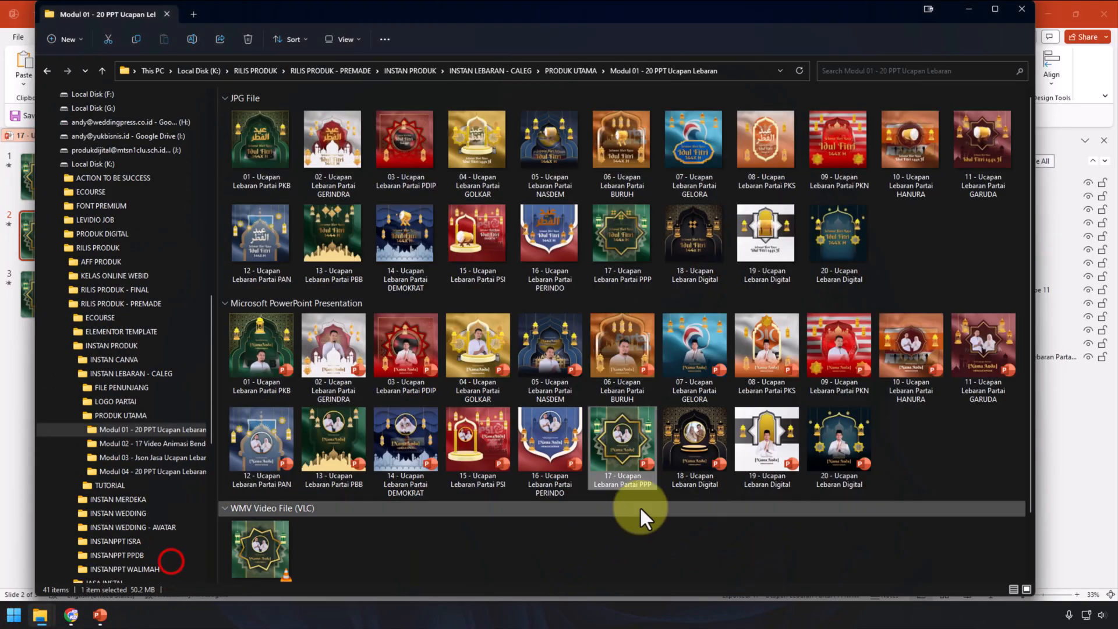
scroll(466, 518, "down", 1)
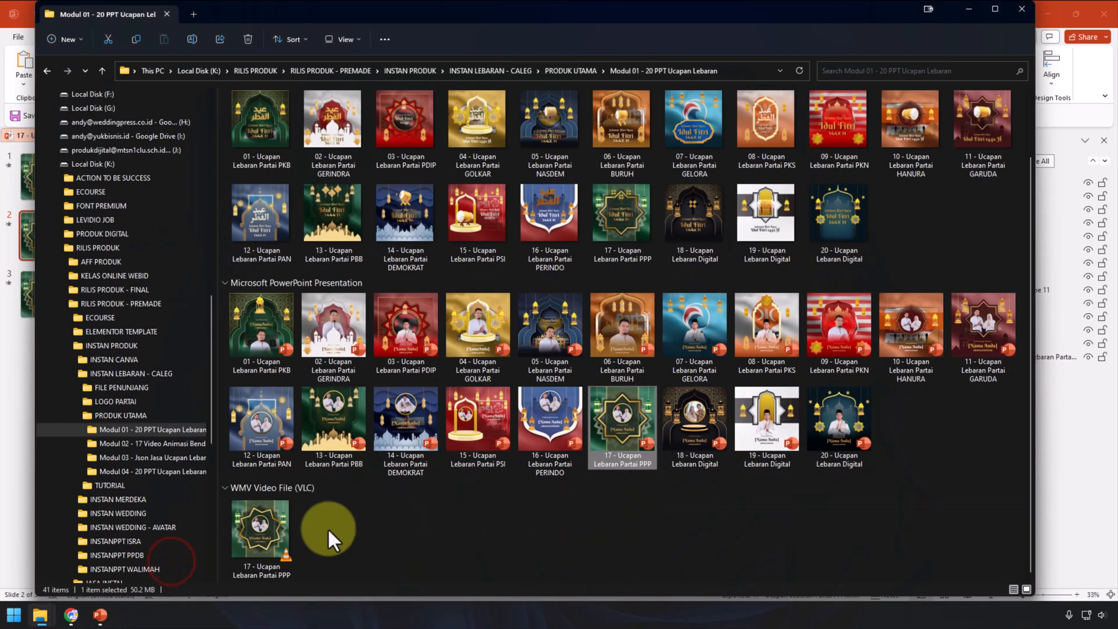
double_click(262, 543)
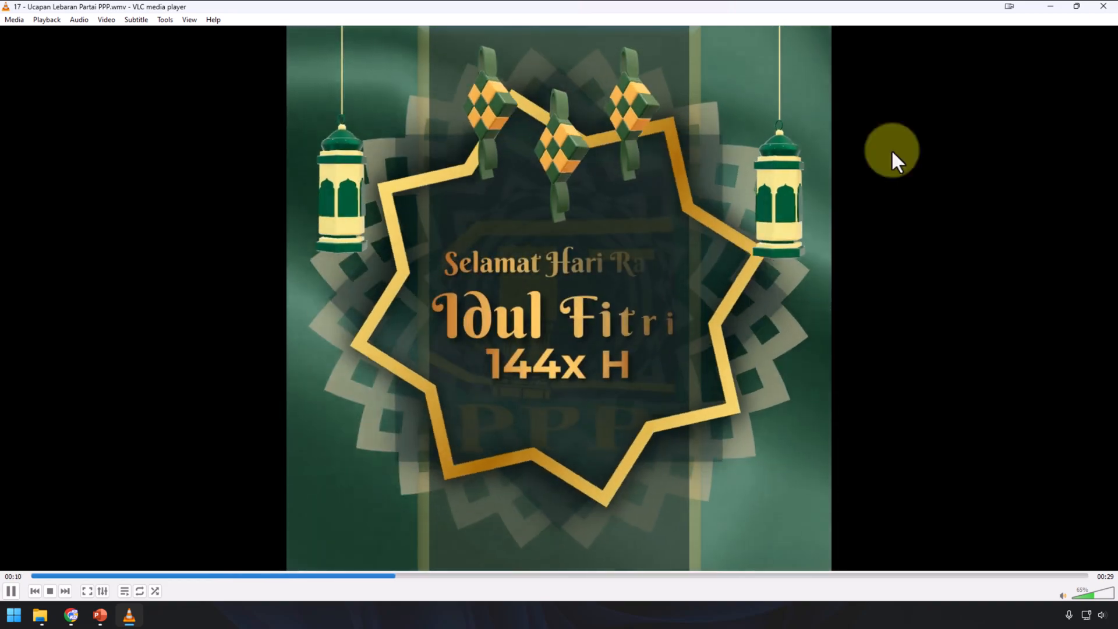
left_click(1108, 6)
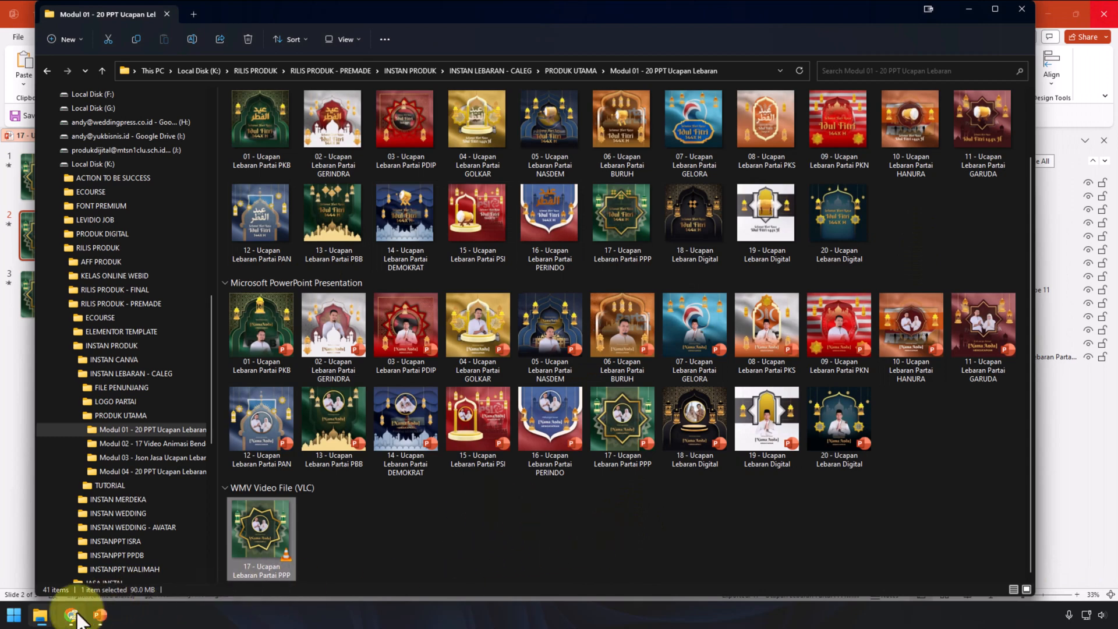
Step: Find the 17 - Ucapan Lebaran Partai PPP WMV in the Modul 01 folder and check its file size
left_click(51, 615)
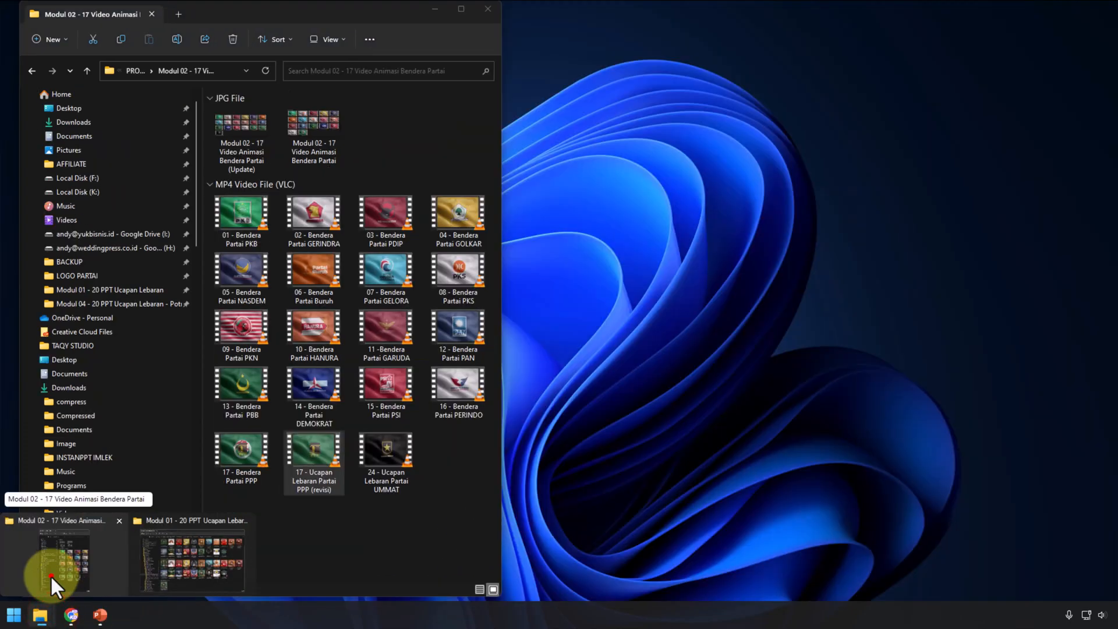
left_click(50, 575)
left_click(681, 509)
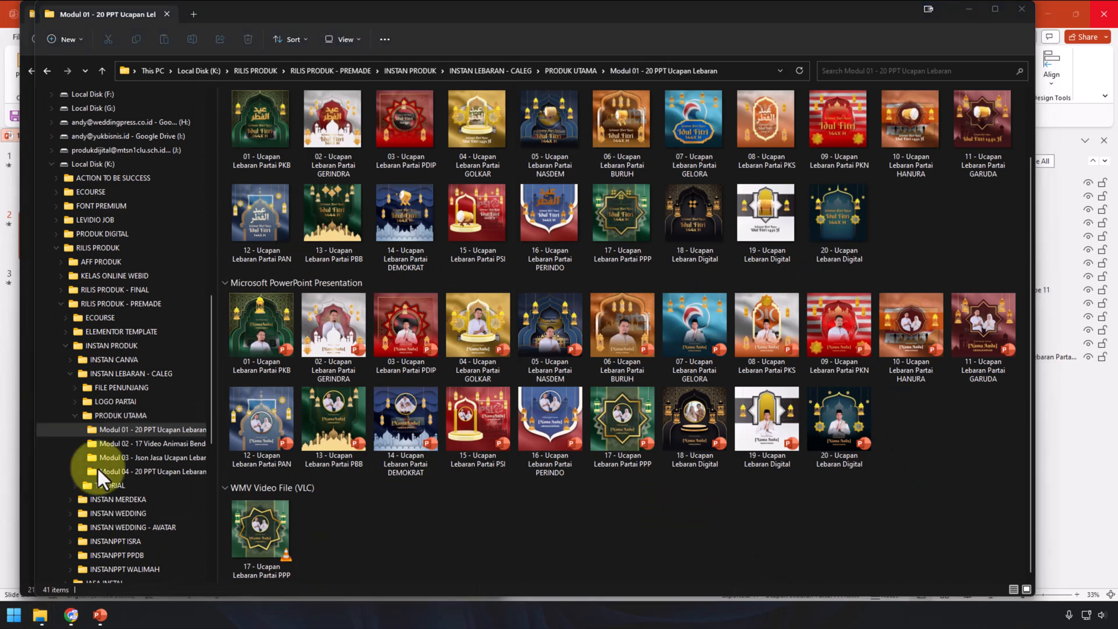
left_click(264, 546)
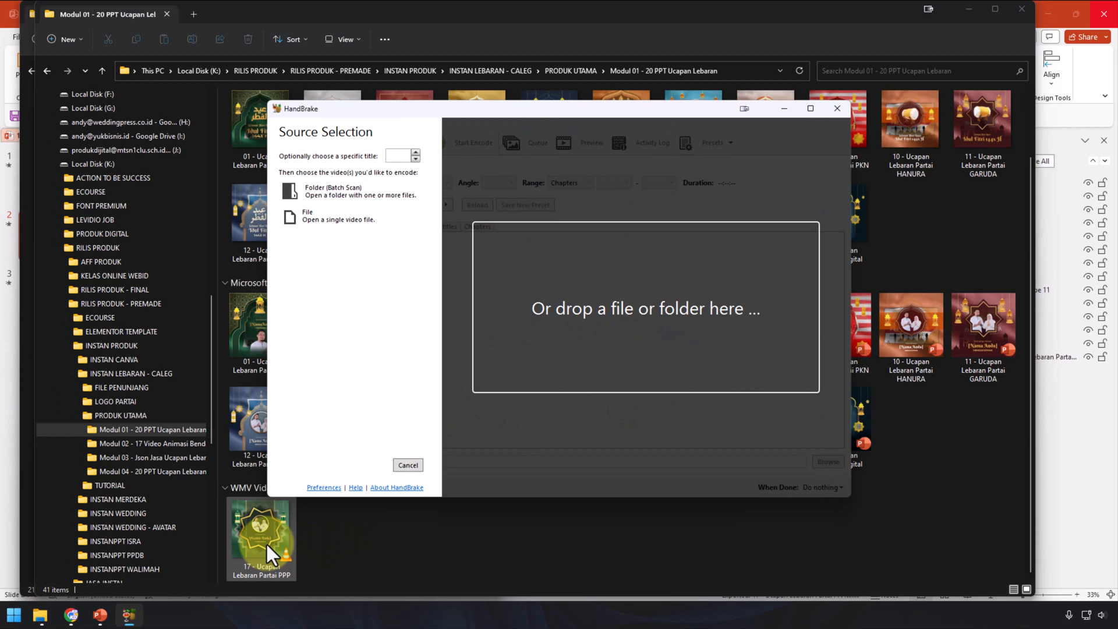
left_click(267, 545)
right_click(267, 547)
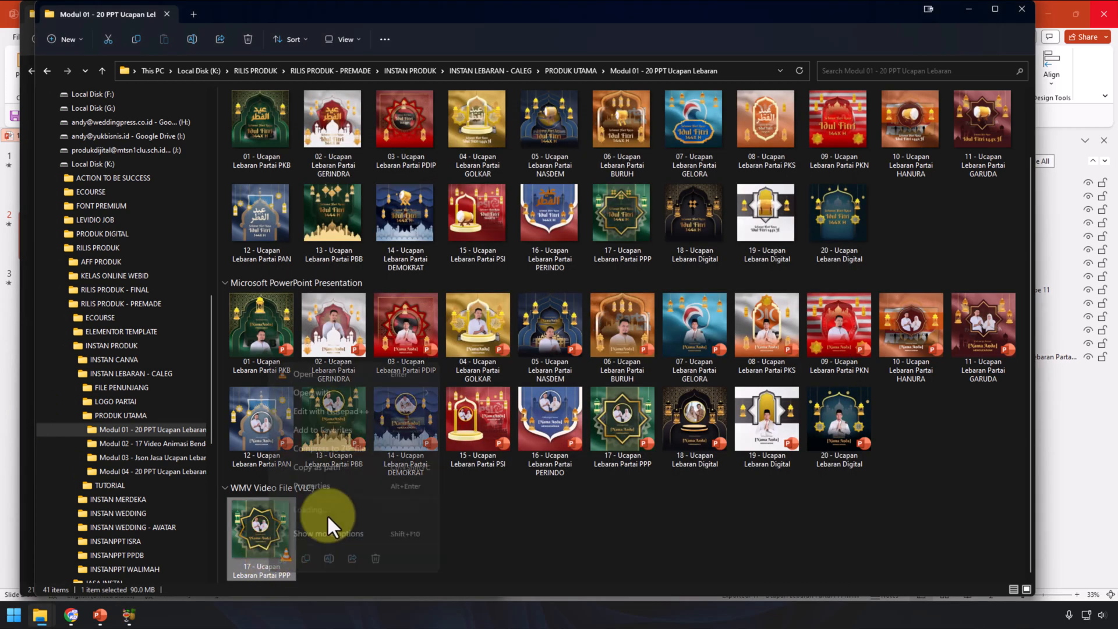
left_click(332, 487)
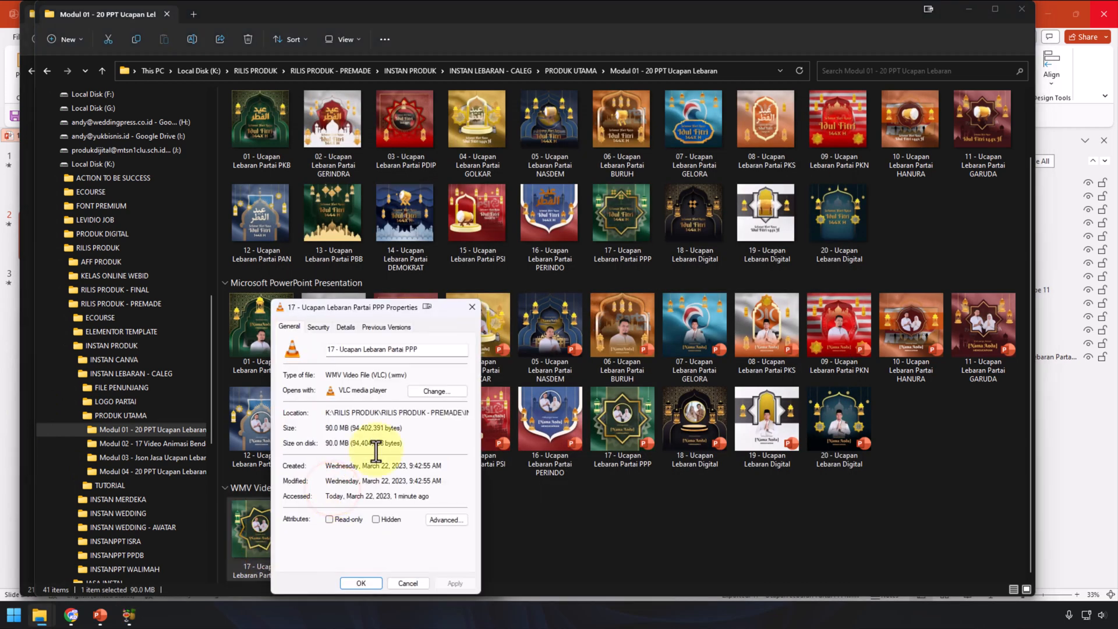
left_click(406, 584)
Step: Encode the WMV in HandBrake as a Web Optimized MP4 at Constant Quality RF 25
left_click(128, 615)
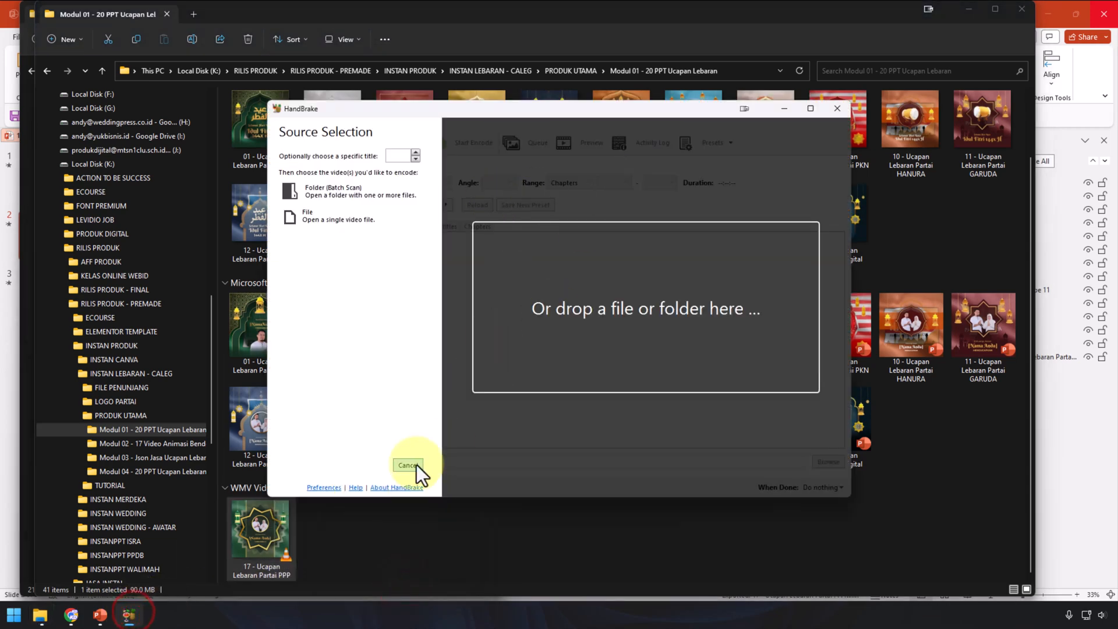
left_click_drag(256, 524, 557, 366)
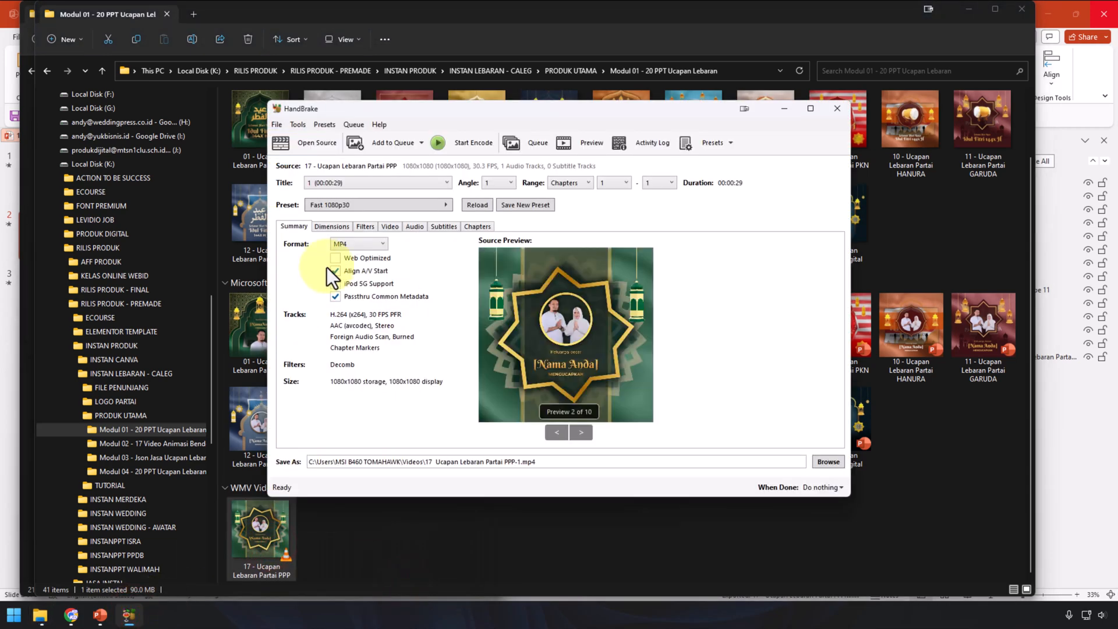
left_click(348, 259)
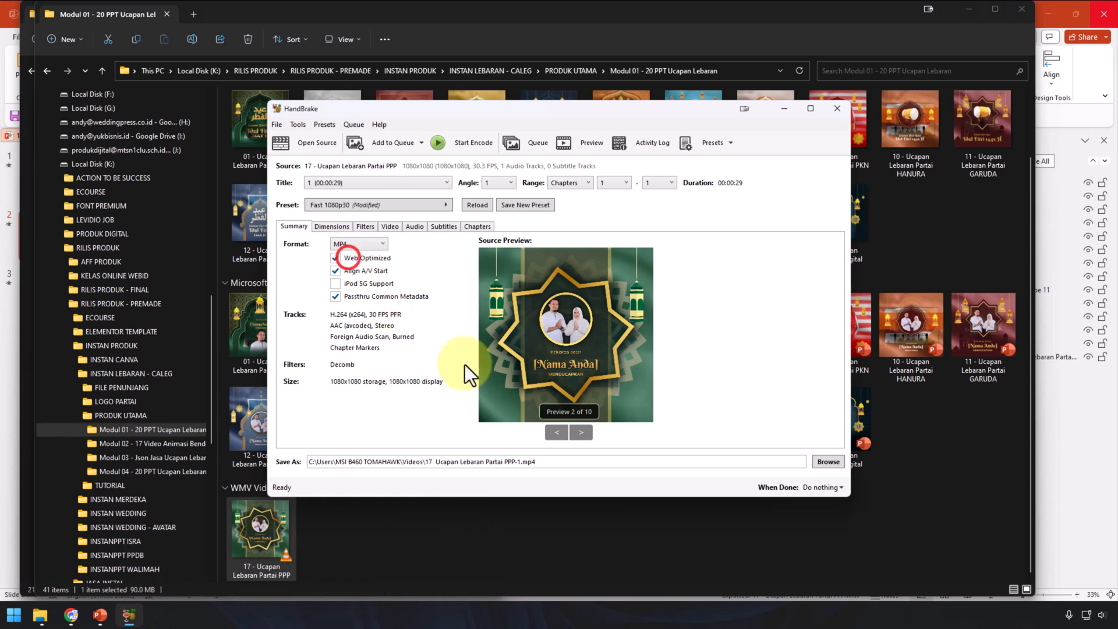
left_click(396, 230)
left_click_drag(683, 274, 663, 277)
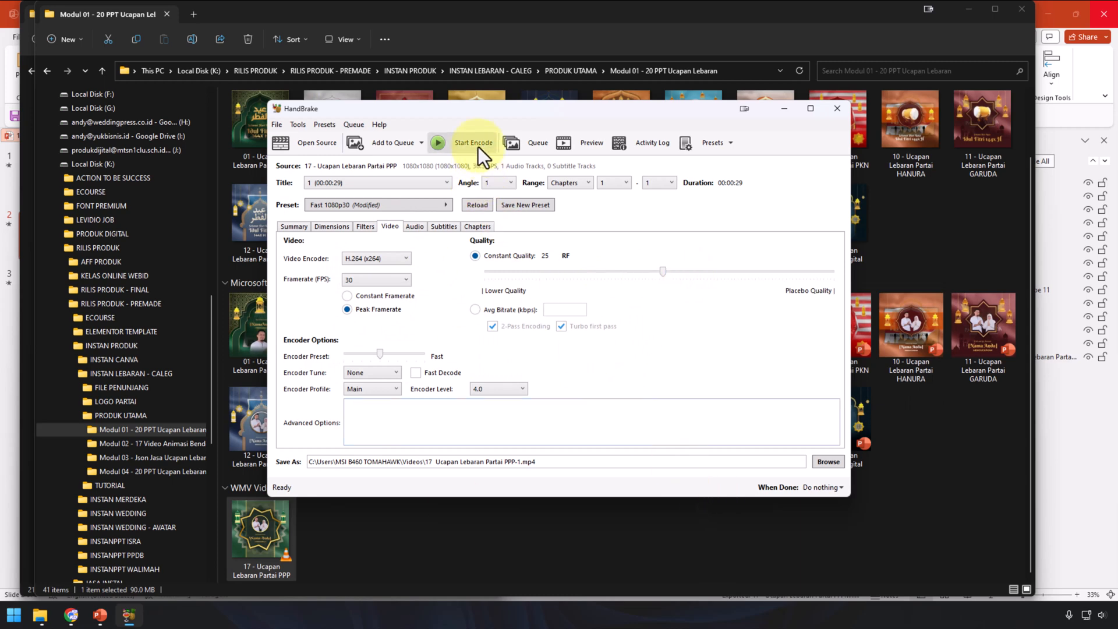
left_click(600, 463)
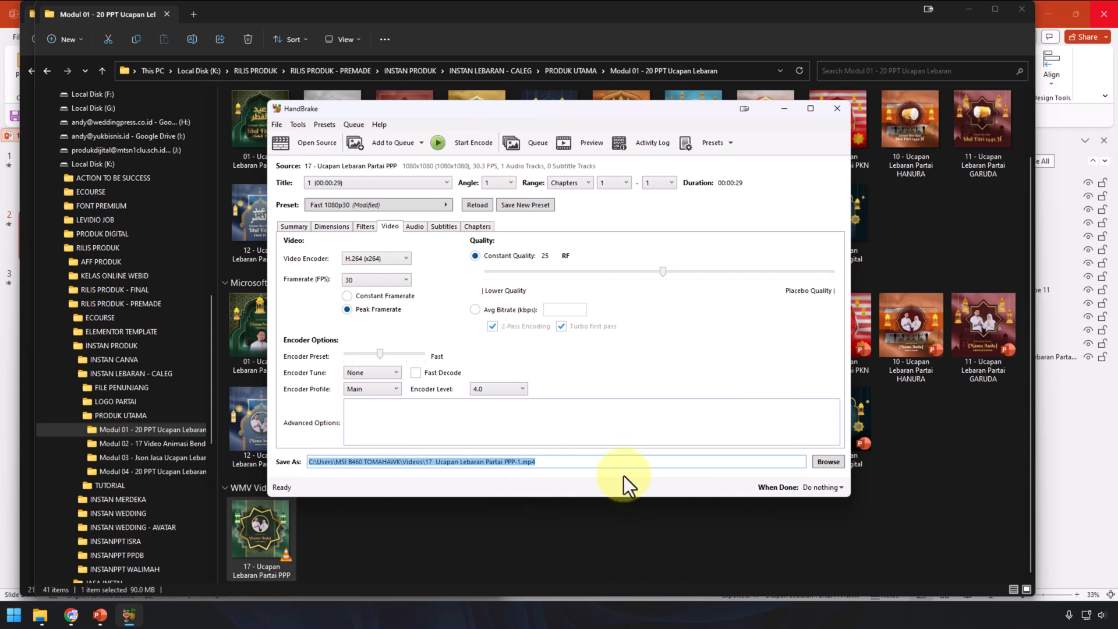
left_click(473, 137)
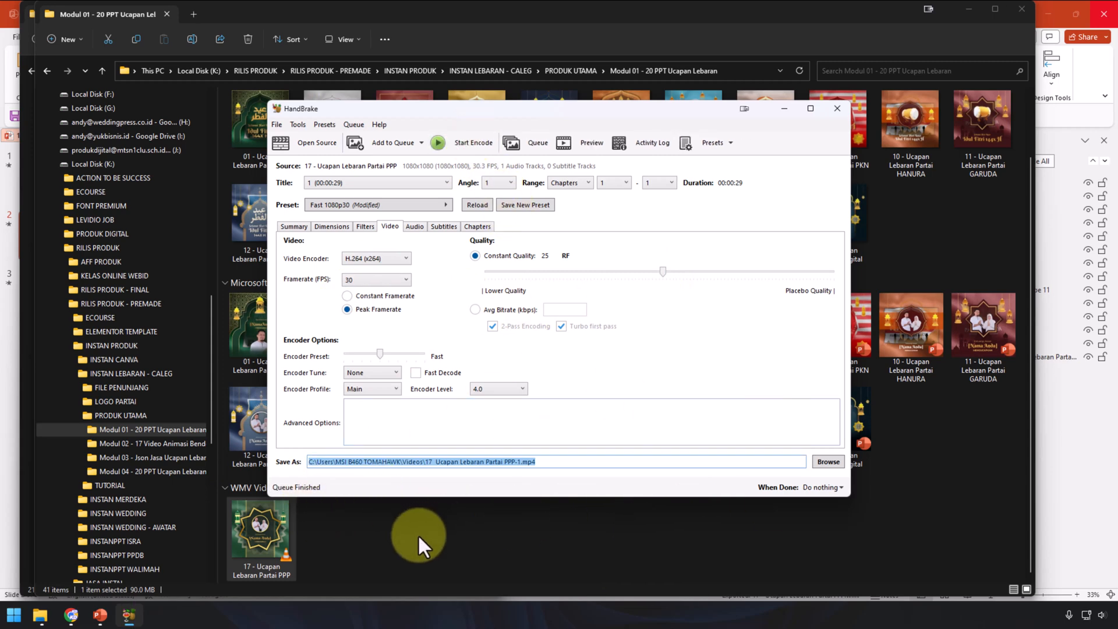
left_click(351, 561)
left_click(244, 560)
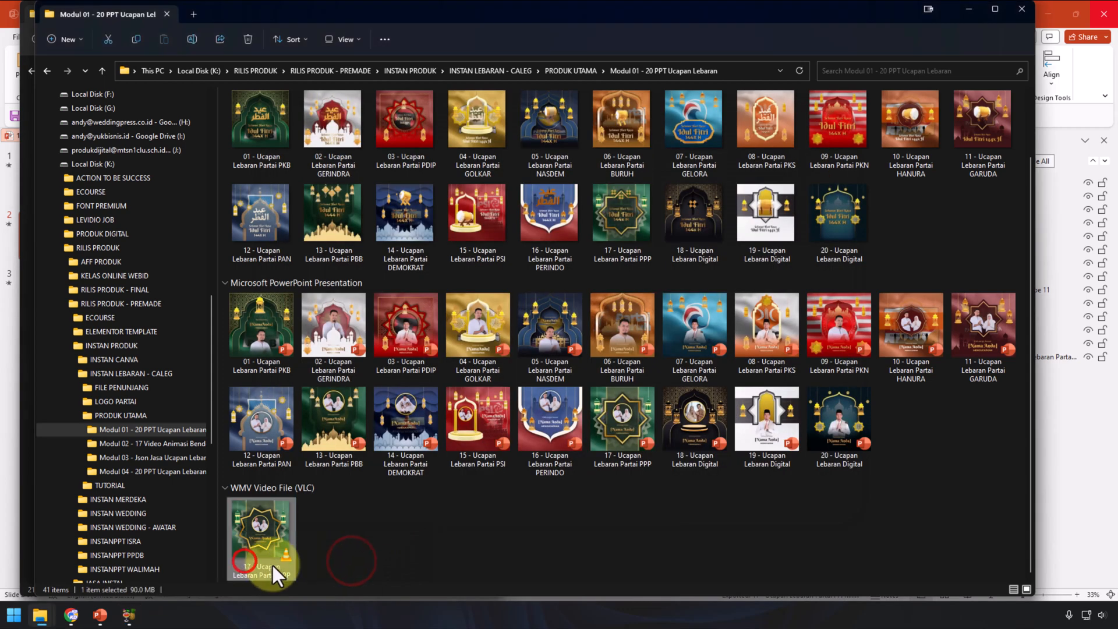
Step: Confirm 17 Ucapan Lebaran Partai PPP-1.mp4 in Videos is 9.09 MB, then play it in VLC
scroll(103, 295, "up", 1)
scroll(103, 296, "up", 5)
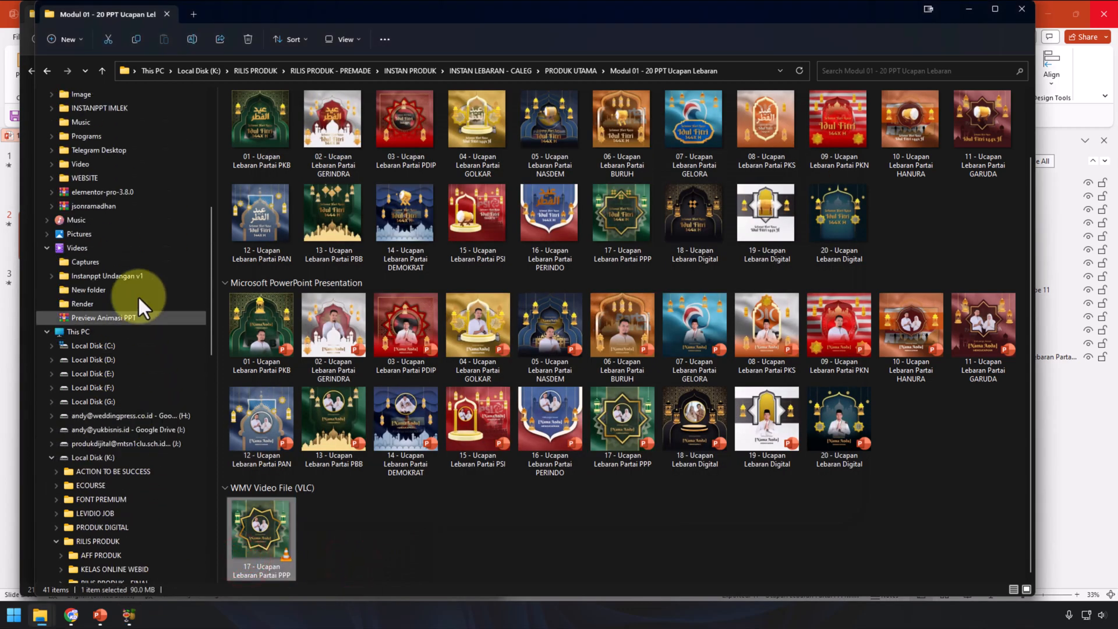
left_click(143, 246)
left_click(257, 249)
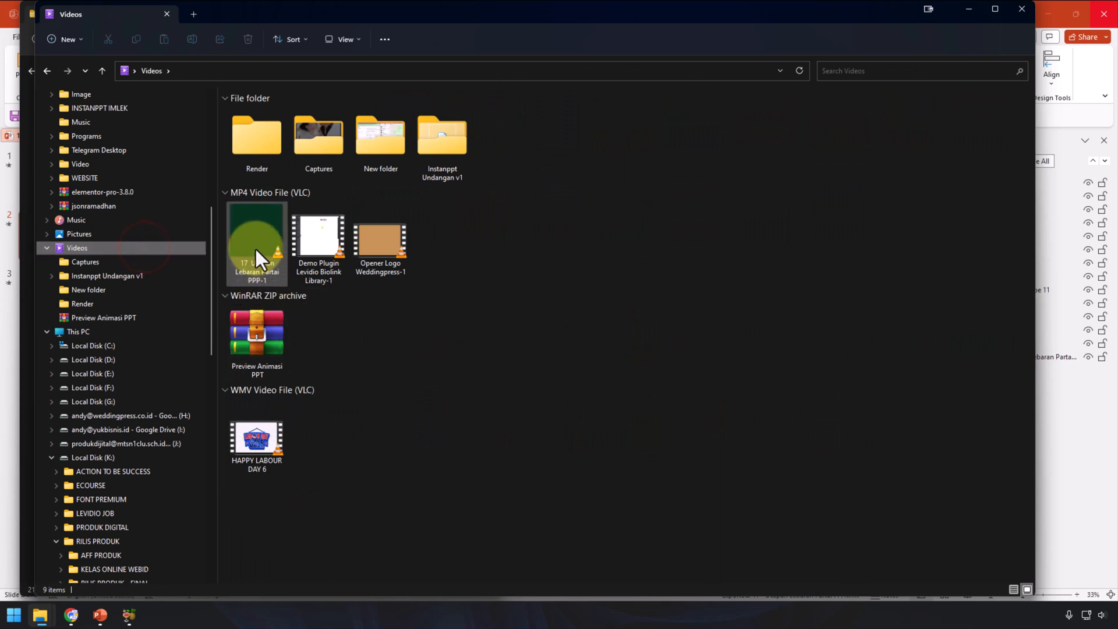
right_click(257, 249)
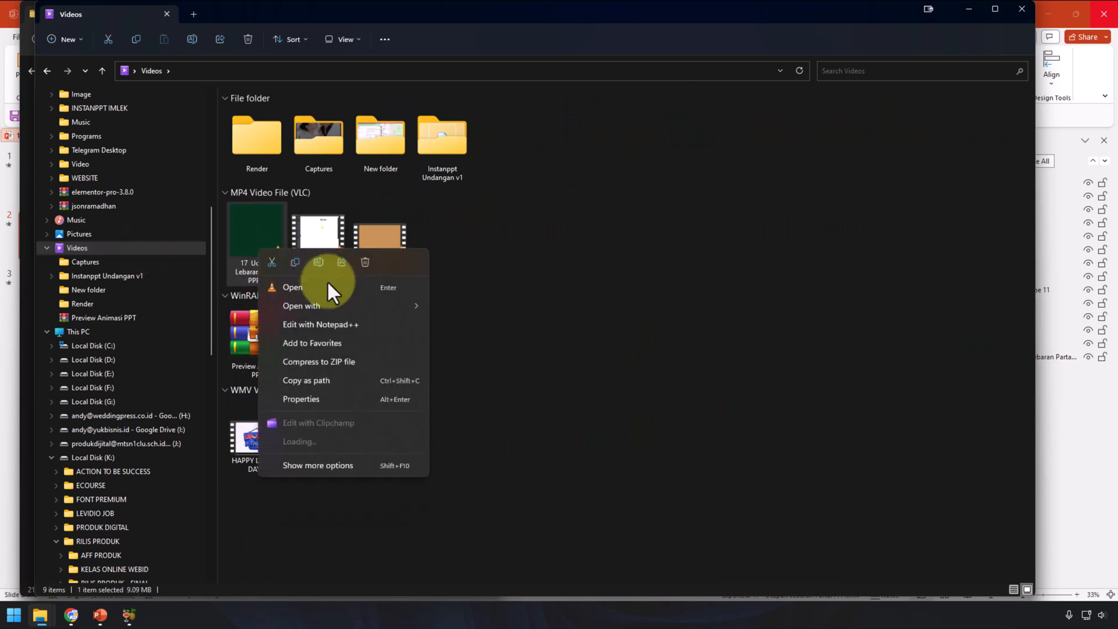
left_click(347, 401)
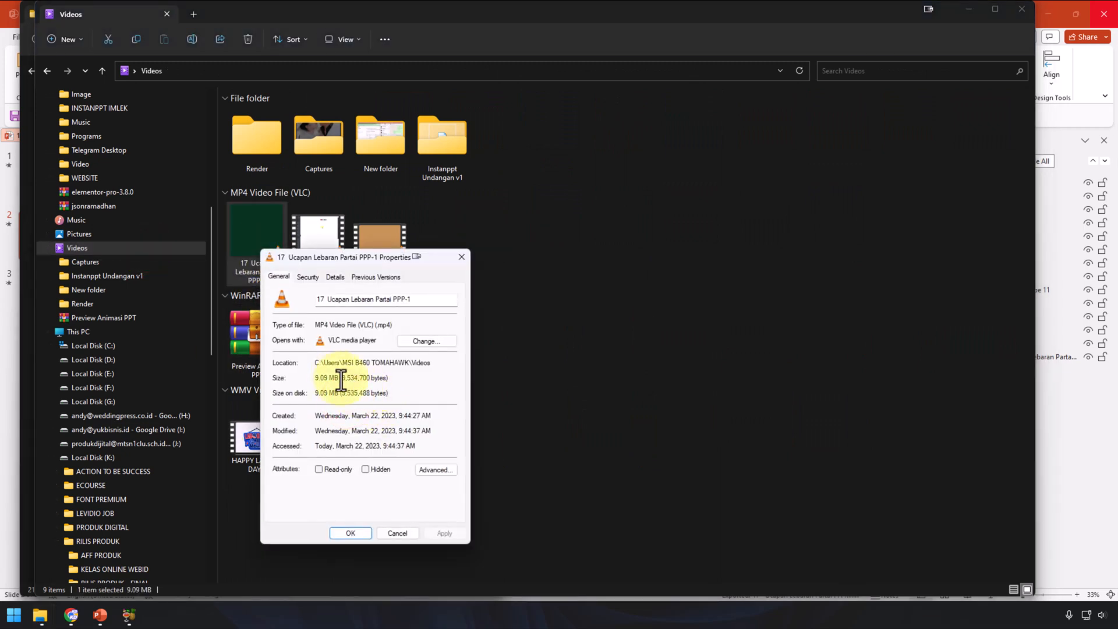
left_click_drag(329, 380, 303, 380)
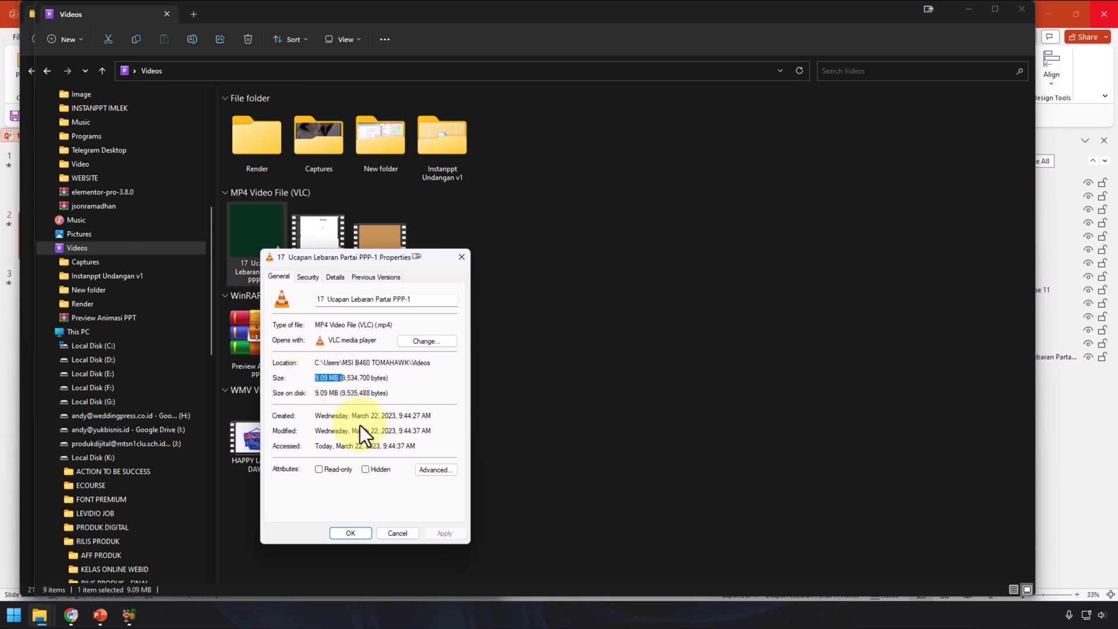
left_click(390, 527)
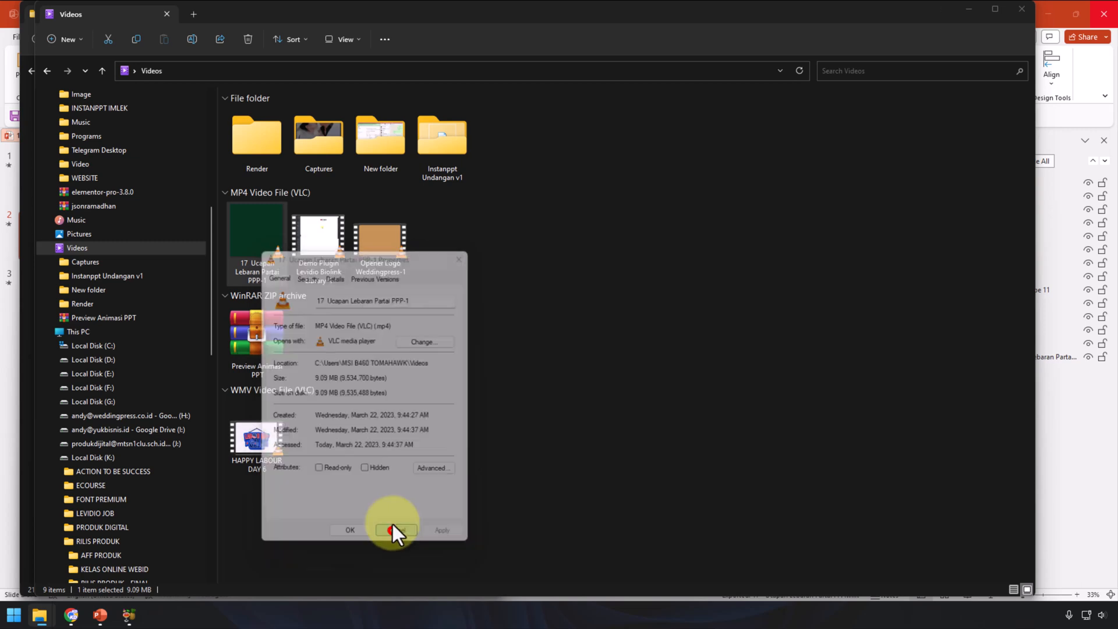
left_click(242, 237)
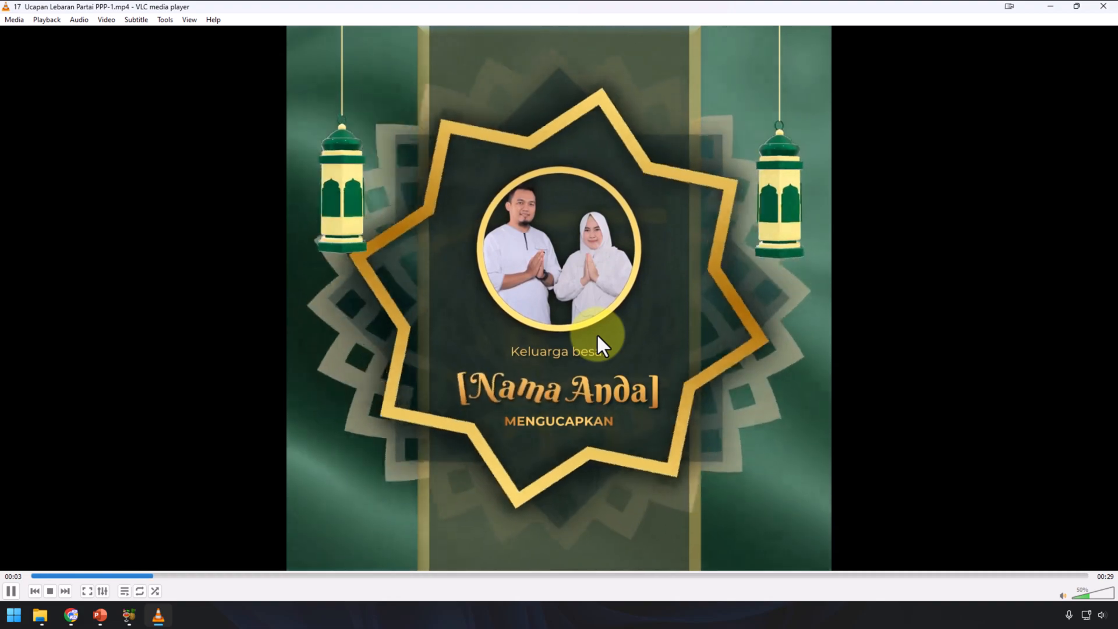
Step: Briefly switch to HandBrake and back to the playing video, then close VLC media player
left_click(129, 615)
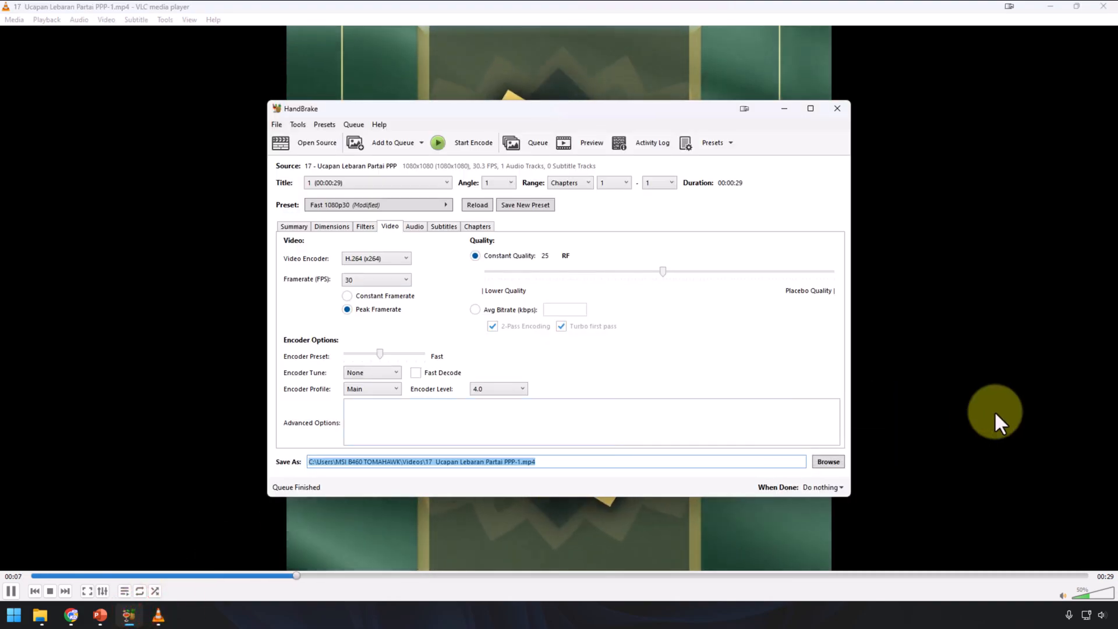
left_click(995, 411)
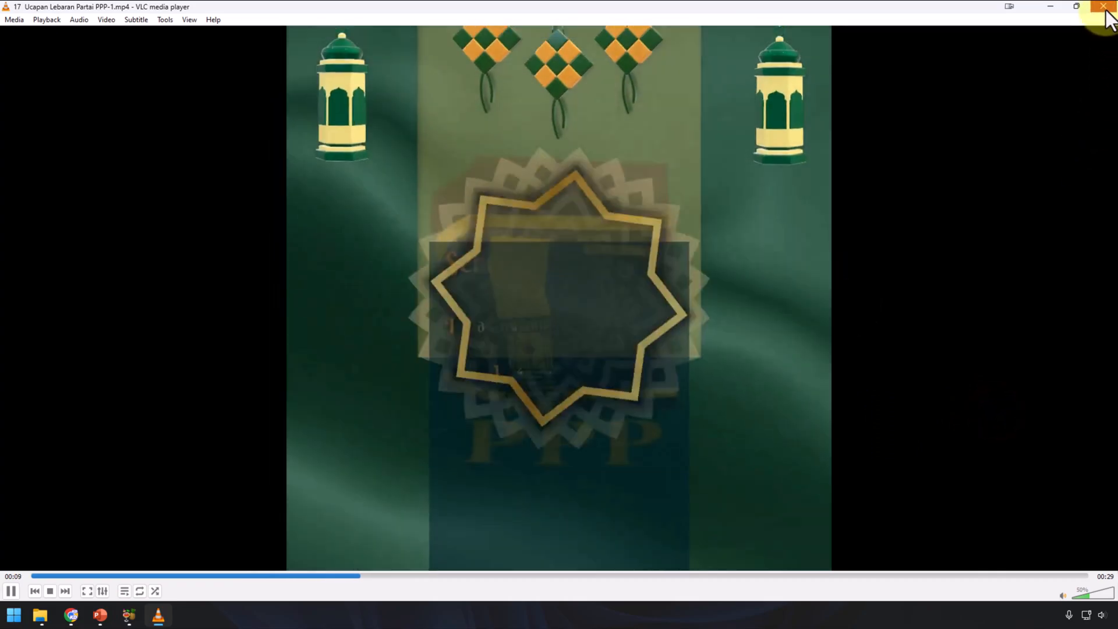
left_click(1104, 8)
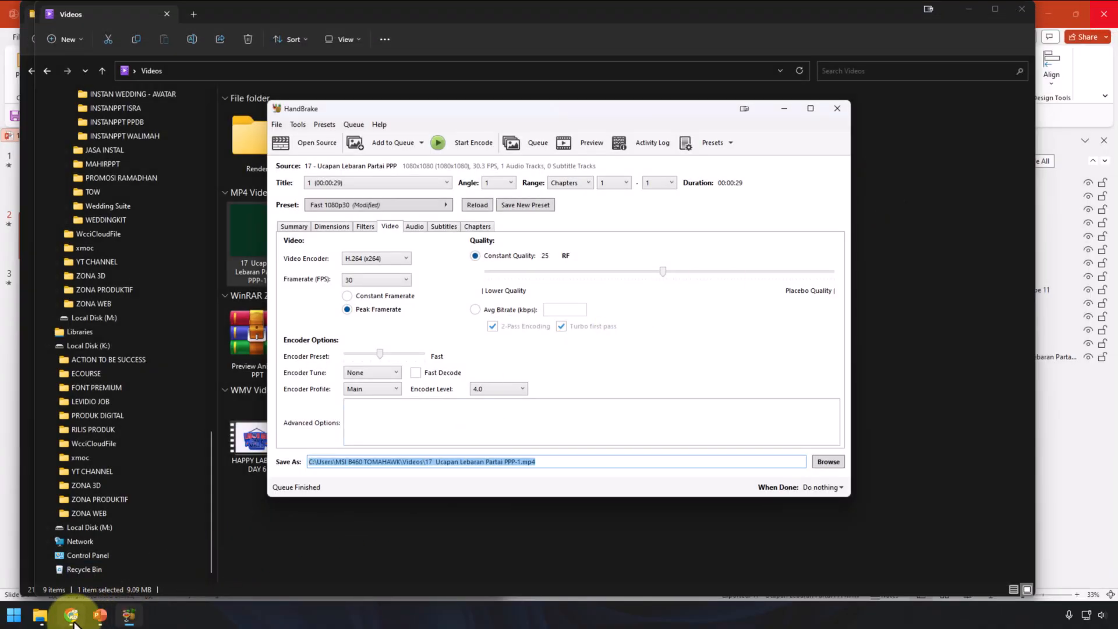
Step: Return to Chrome and scroll the Ucapan Lebaran Caleg Partai page up to its top banner
left_click(71, 614)
scroll(665, 477, "up", 10)
scroll(749, 431, "up", 15)
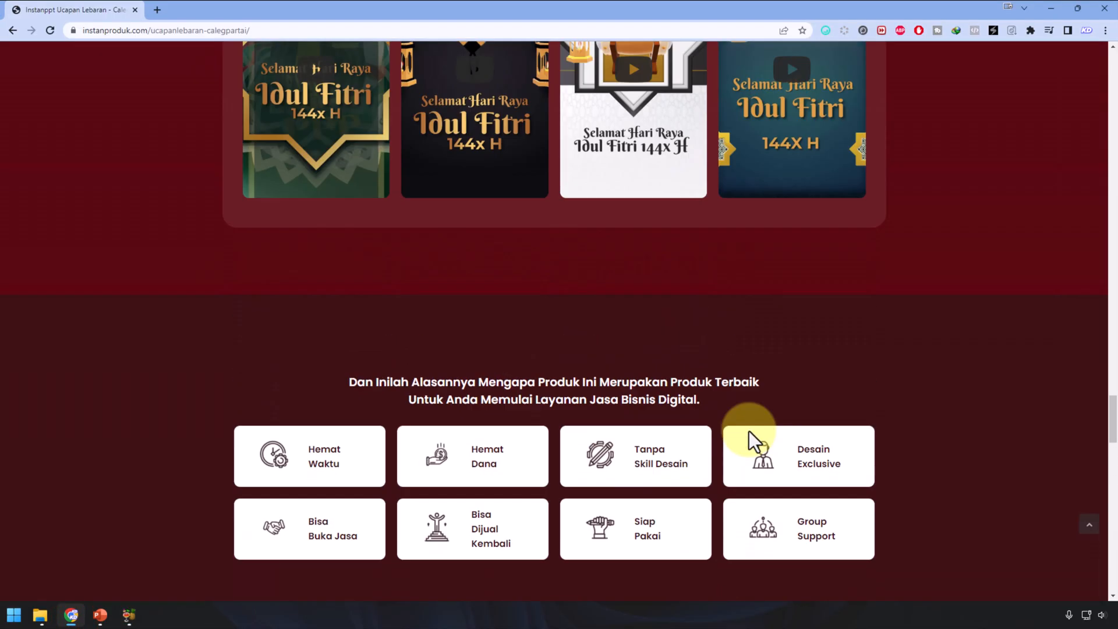
scroll(750, 431, "up", 20)
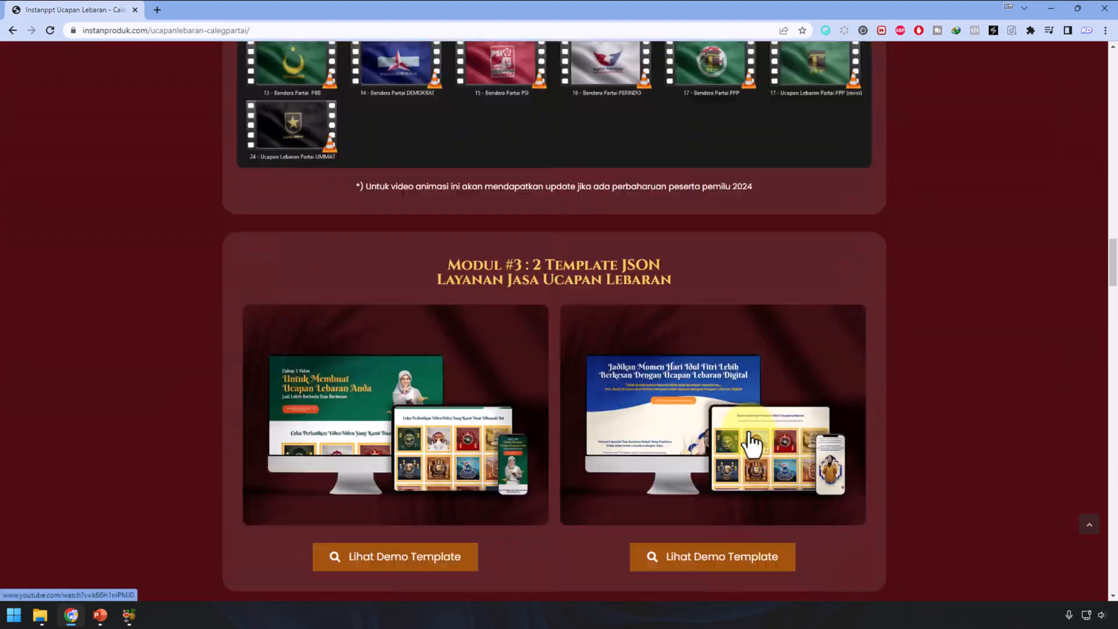
scroll(749, 431, "up", 15)
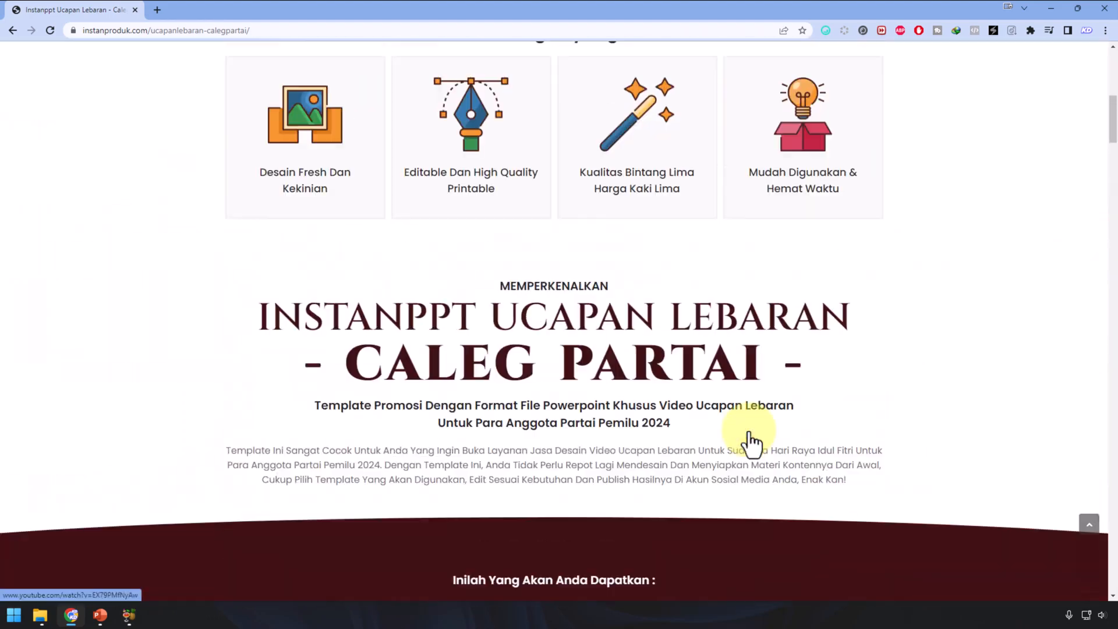